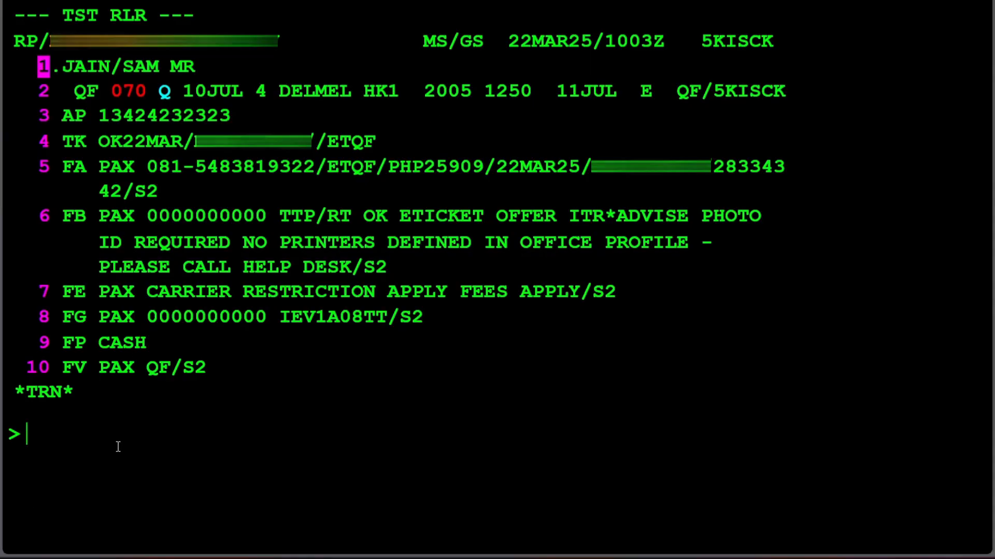
# Step: Redisplay the booking with RT and open the electronic ticket record with TWD
pyautogui.write('RT')
pyautogui.press('Return')
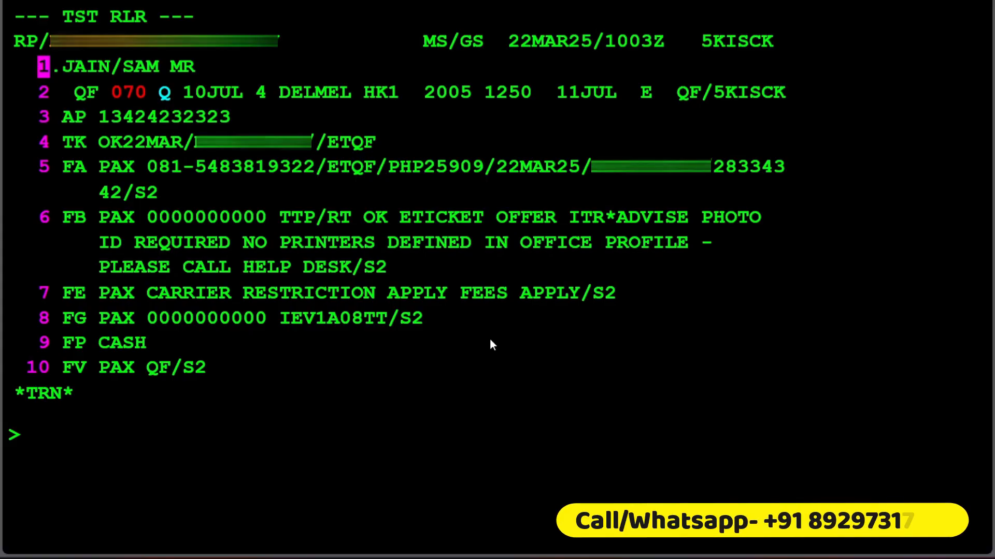
pyautogui.write('RTTN')
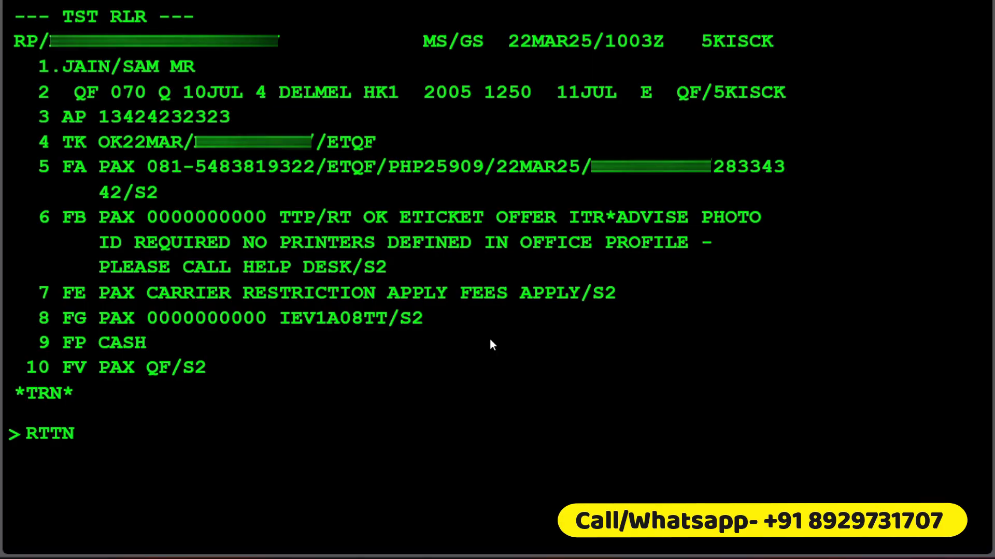
pyautogui.press('BackSpace')
pyautogui.press('BackSpace')
pyautogui.press('BackSpace')
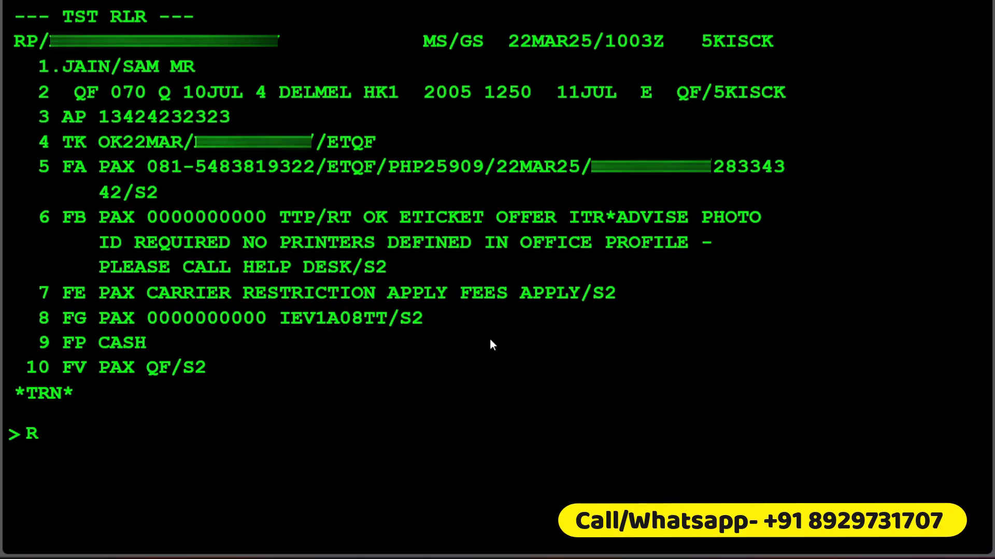
pyautogui.write('TWD')
pyautogui.press('Return')
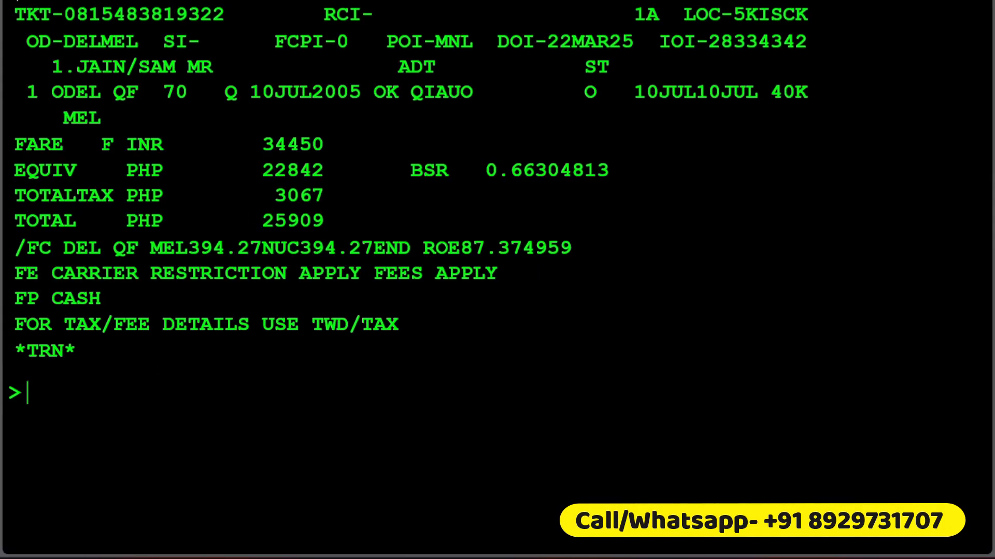
# Step: Query fares with FQDDELMEL/AQF/CQ/D10JUL25/R,UP,22MAR25, using the ticket's route, airline, class, travel date and issue date
pyautogui.moveTo(65, 95); pyautogui.dragTo(113, 96)
pyautogui.moveTo(62, 118); pyautogui.dragTo(104, 118)
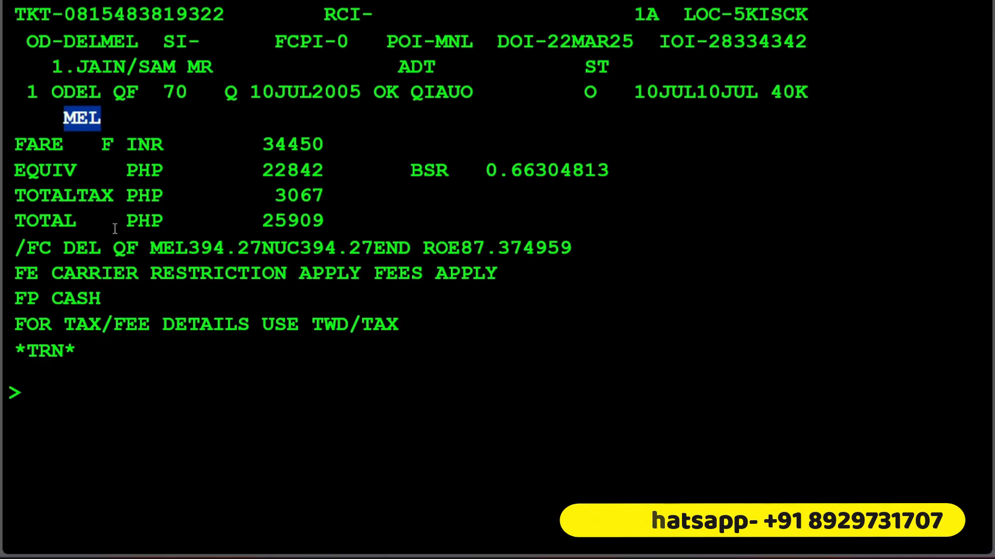
pyautogui.click(110, 399)
pyautogui.write('FQD')
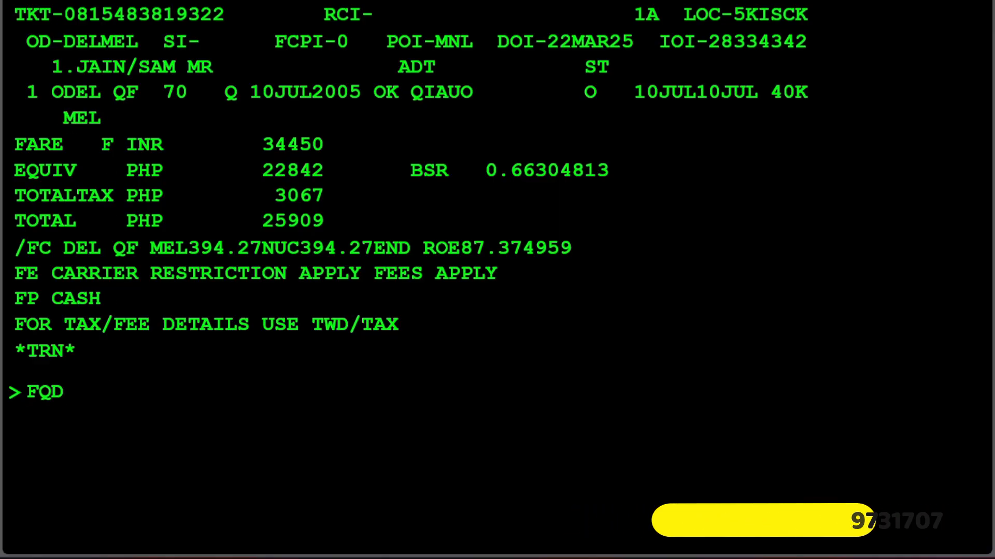
pyautogui.write('DELMEL/')
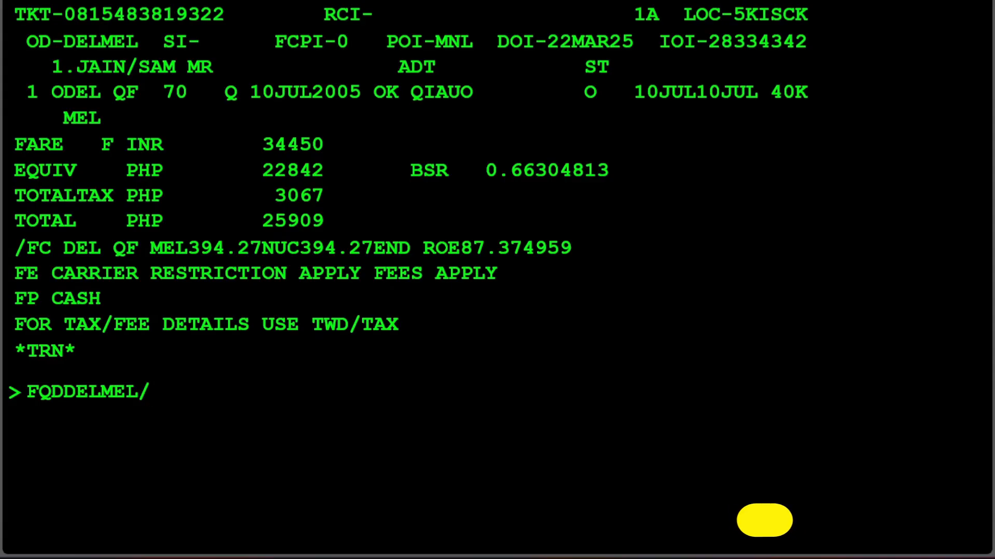
pyautogui.write('AQD')
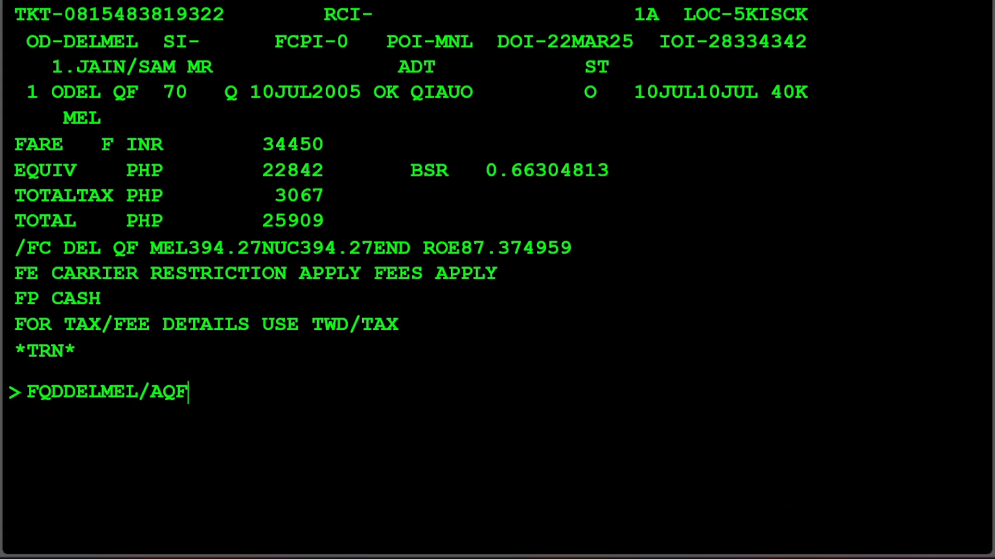
pyautogui.write('/')
pyautogui.write('CQ/')
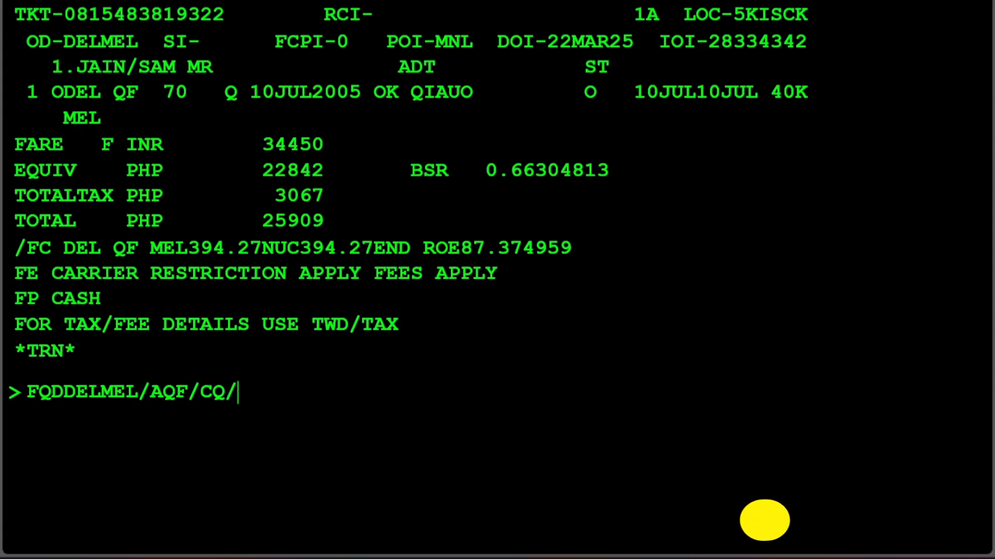
pyautogui.write('D10')
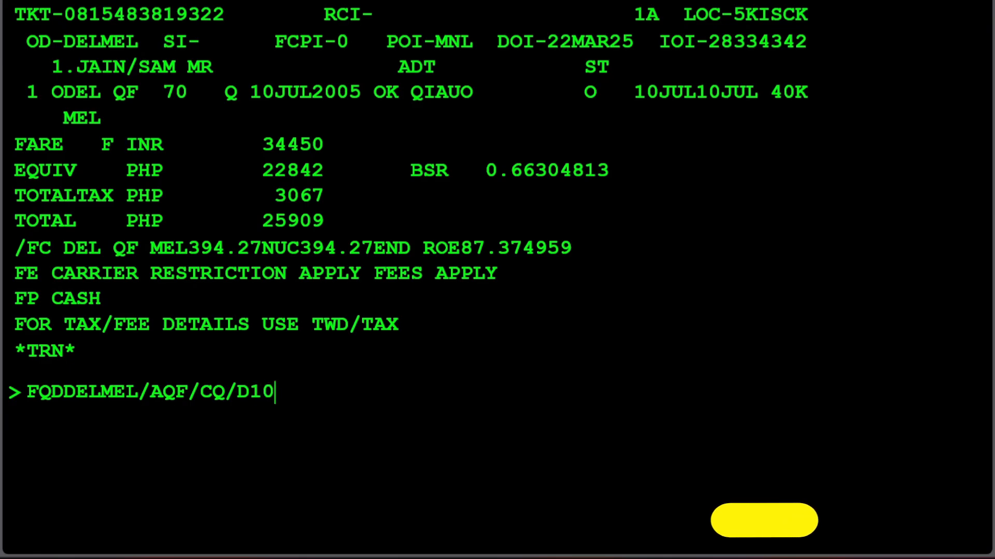
pyautogui.write('JUL25')
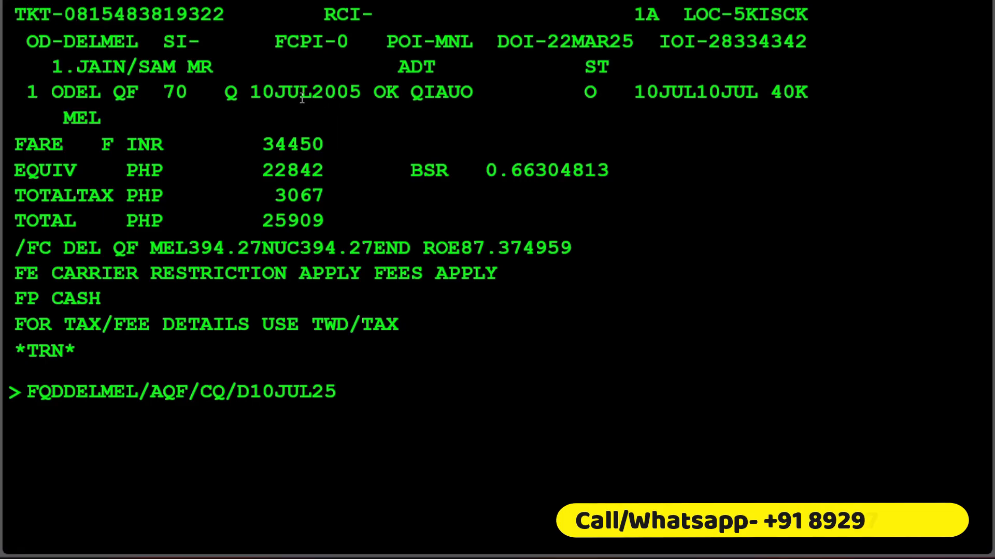
pyautogui.moveTo(311, 94); pyautogui.dragTo(55, 92)
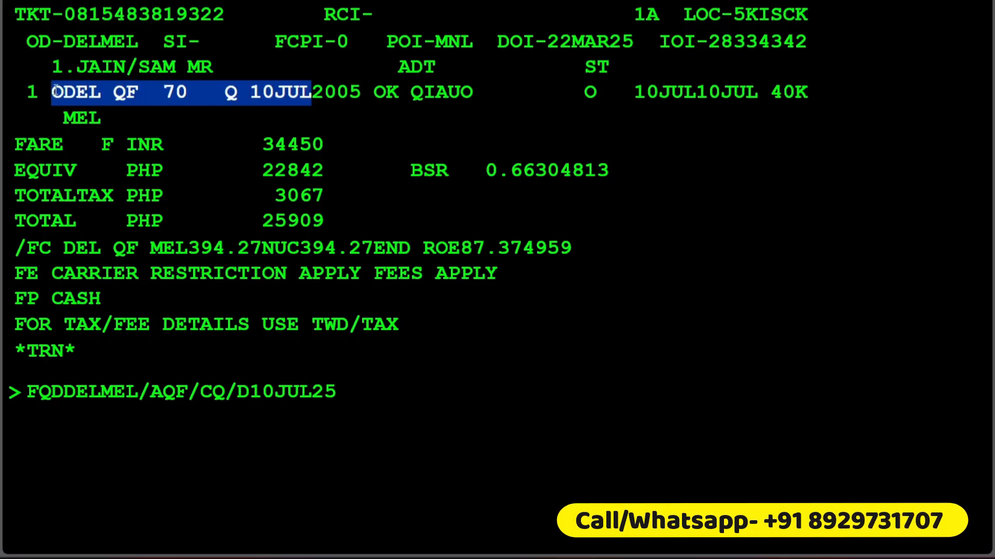
pyautogui.moveTo(547, 42); pyautogui.dragTo(635, 41)
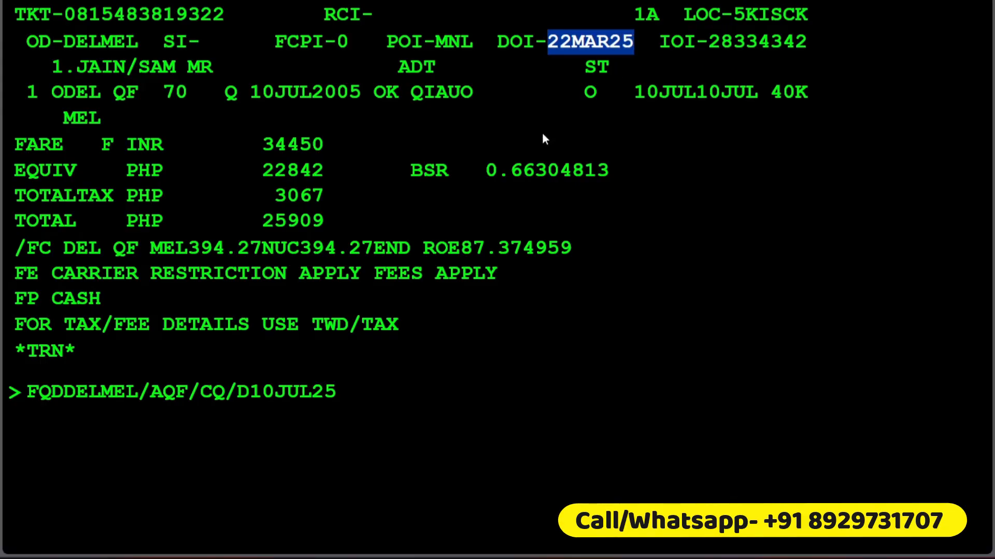
pyautogui.click(397, 422)
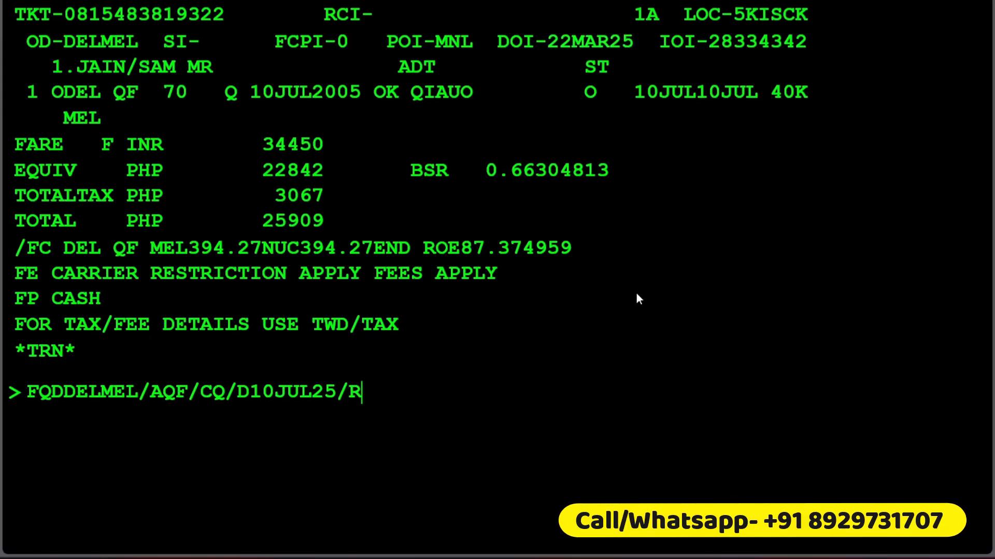
pyautogui.write('P,22MAR25')
pyautogui.press('Return')
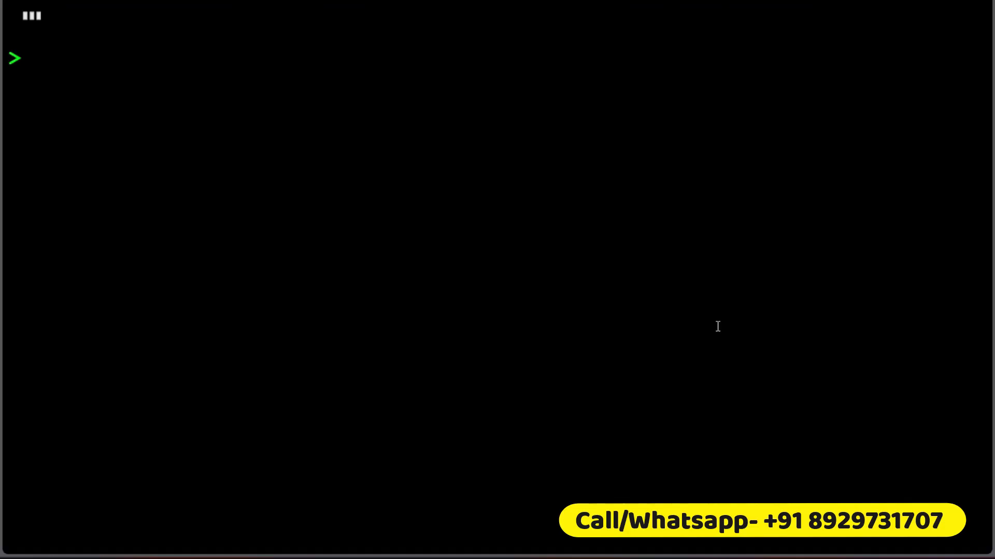
# Step: Match the ticket's fare basis QIAUO to the fare list and display that fare's penalty rules with FQN03*PE
pyautogui.scroll(6, 466, 254)
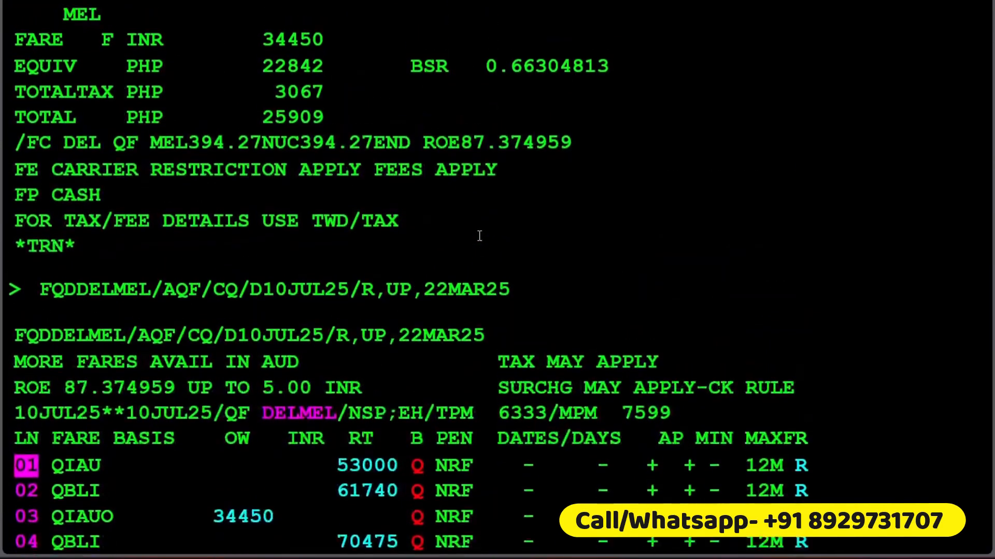
pyautogui.moveTo(411, 165); pyautogui.dragTo(481, 171)
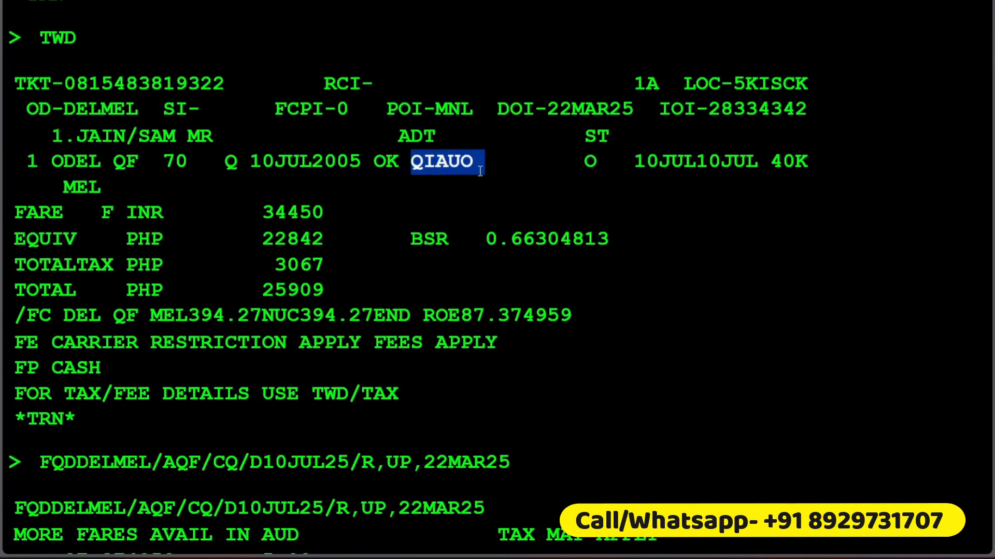
pyautogui.scroll(-6, 402, 284)
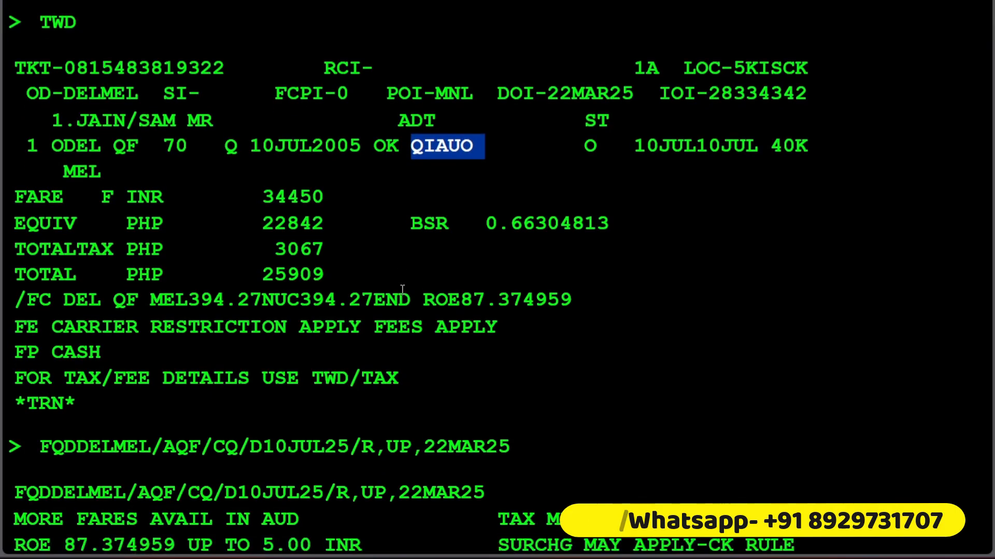
pyautogui.moveTo(53, 304); pyautogui.dragTo(150, 304)
pyautogui.click(107, 446)
pyautogui.write('FQN03*E')
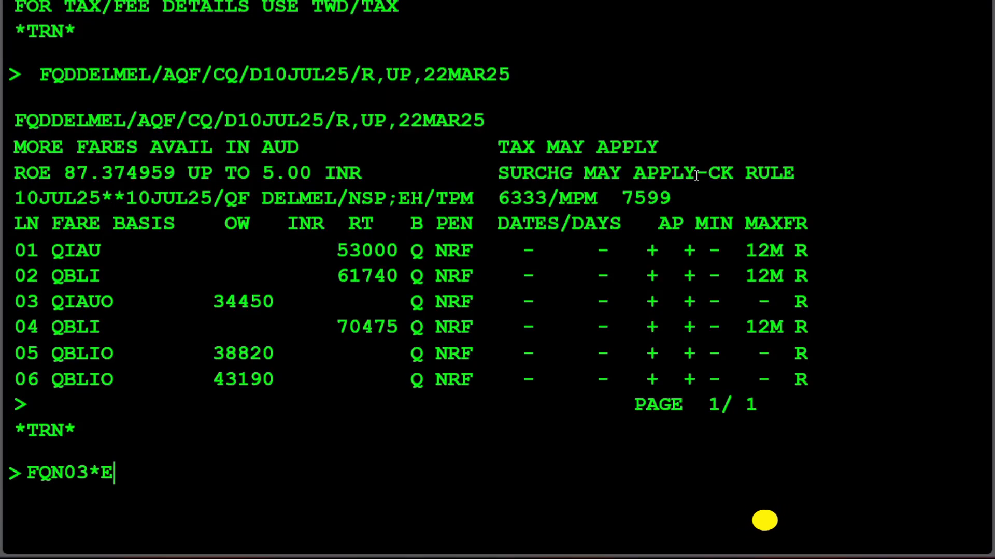
pyautogui.press('BackSpace')
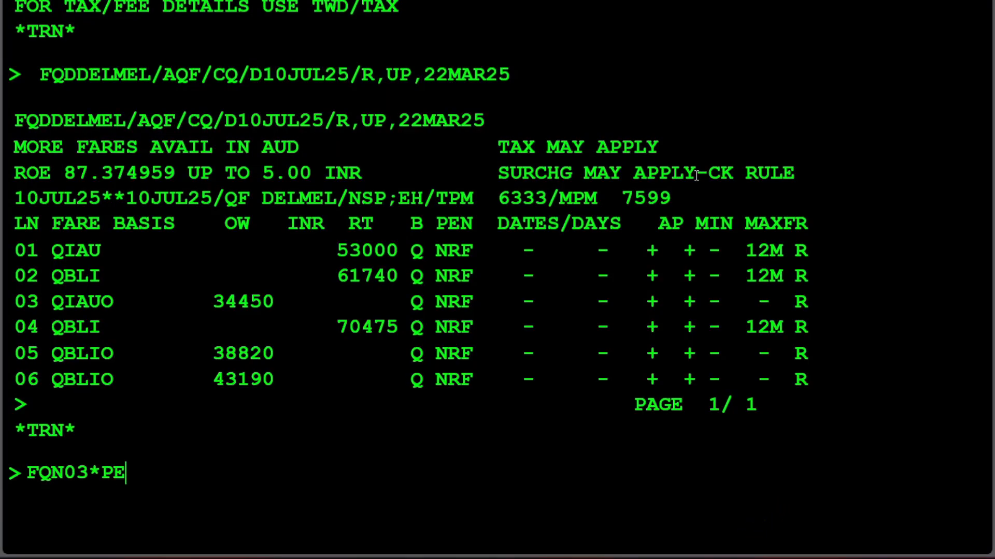
pyautogui.press('Return')
pyautogui.scroll(-3, 60, 303)
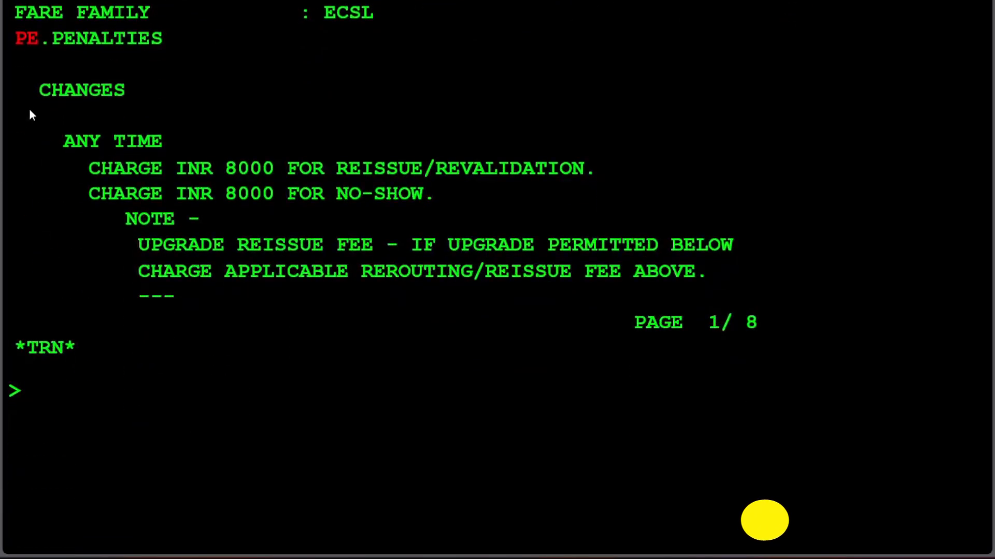
# Step: Examine the change charges for reissue and no-show, and page further through the penalty rules with MD
pyautogui.moveTo(29, 108); pyautogui.dragTo(126, 103)
pyautogui.moveTo(54, 158); pyautogui.dragTo(163, 154)
pyautogui.moveTo(77, 170); pyautogui.dragTo(598, 171)
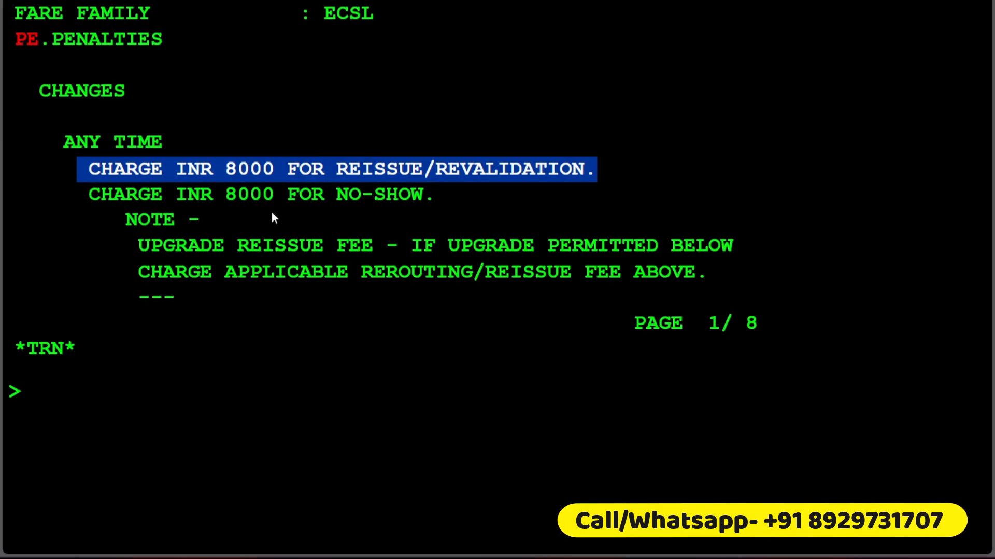
pyautogui.moveTo(336, 195); pyautogui.dragTo(211, 190)
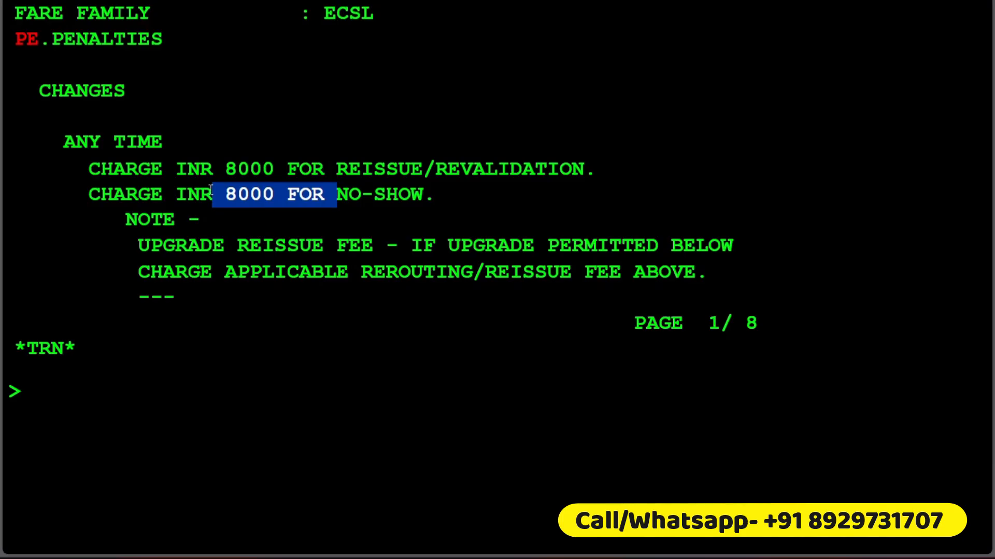
pyautogui.click(179, 446)
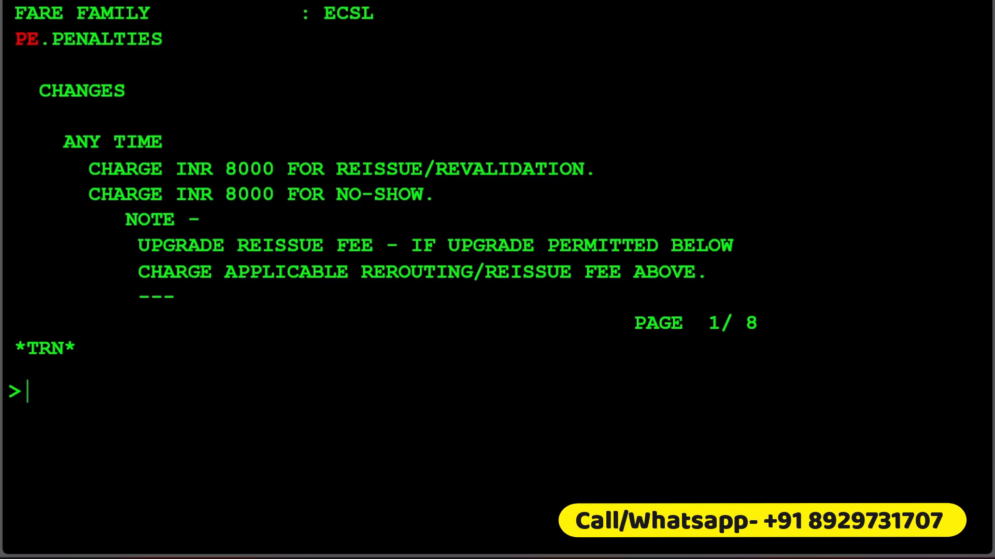
pyautogui.write('MD')
pyautogui.press('Return')
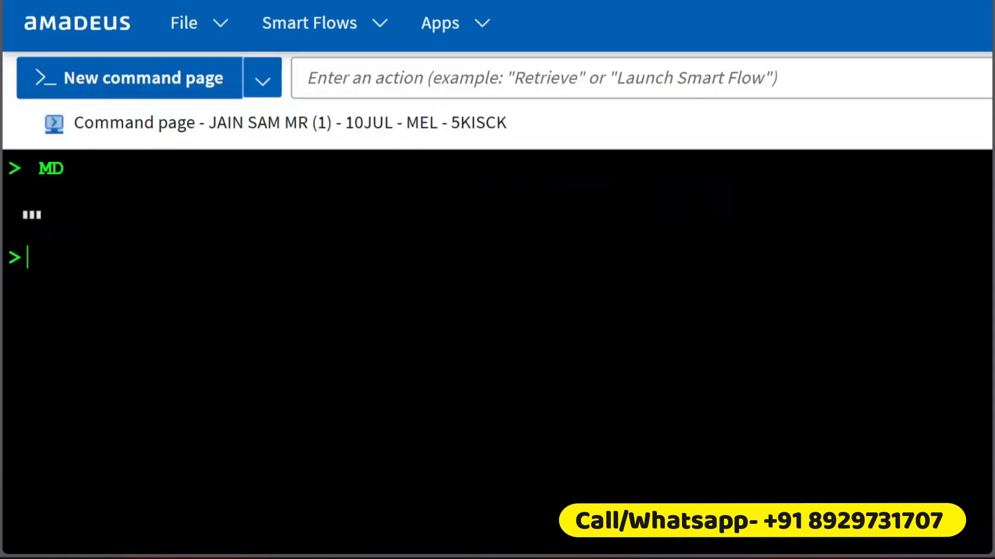
pyautogui.write('MD')
pyautogui.press('Return')
# Step: Redisplay the booking with RT and highlight the class, date and route of its DELMEL flight segment
pyautogui.write('RT')
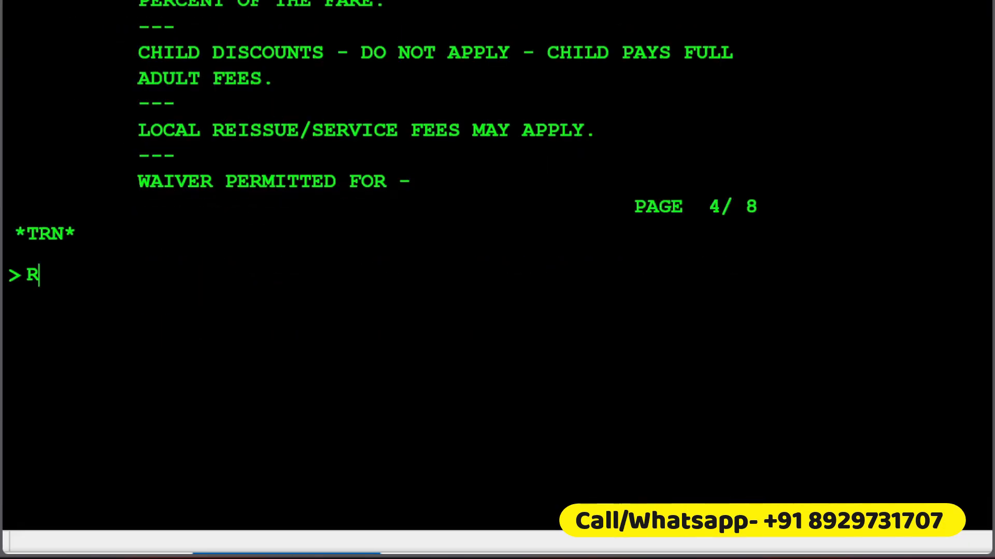
pyautogui.press('Return')
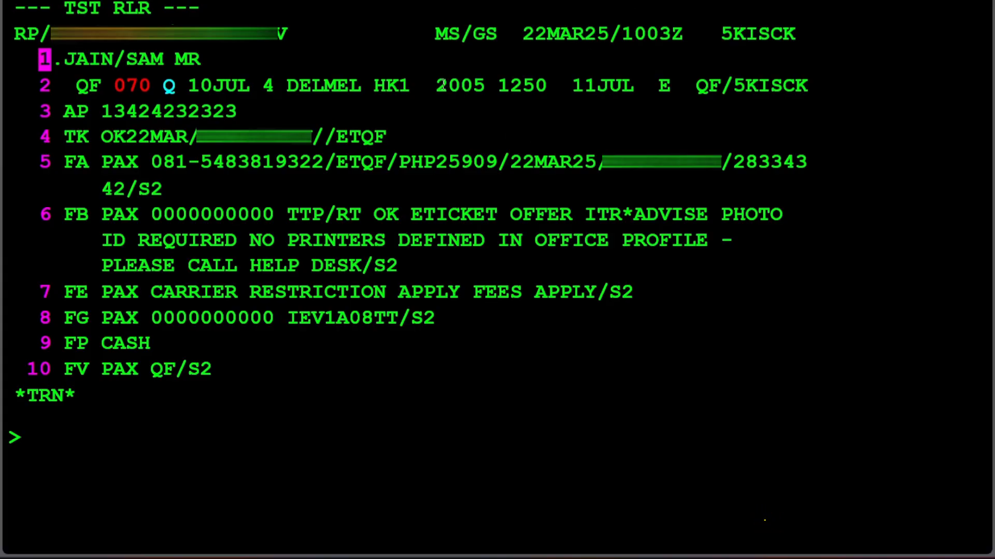
pyautogui.moveTo(429, 94); pyautogui.dragTo(169, 100)
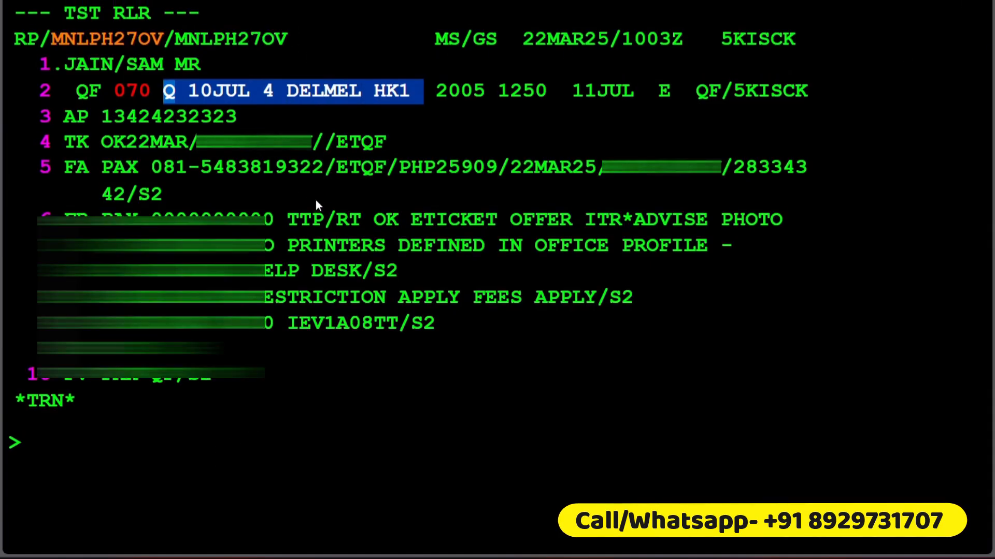
# Step: Review the previously displayed penalty pages for the cancellation and change rules, back to the reissue and no-show charges
pyautogui.scroll(7, 314, 205)
pyautogui.scroll(7, 314, 210)
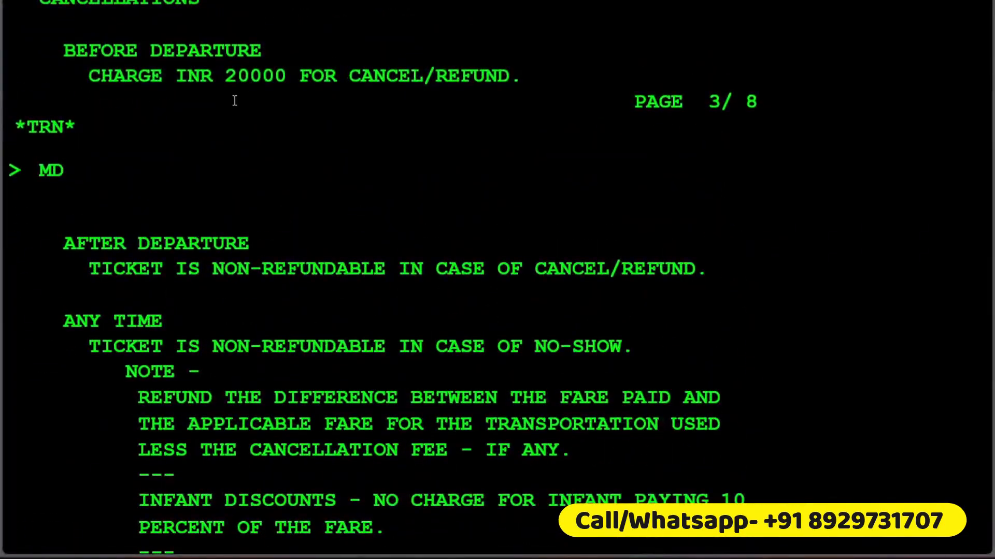
pyautogui.scroll(9, 247, 119)
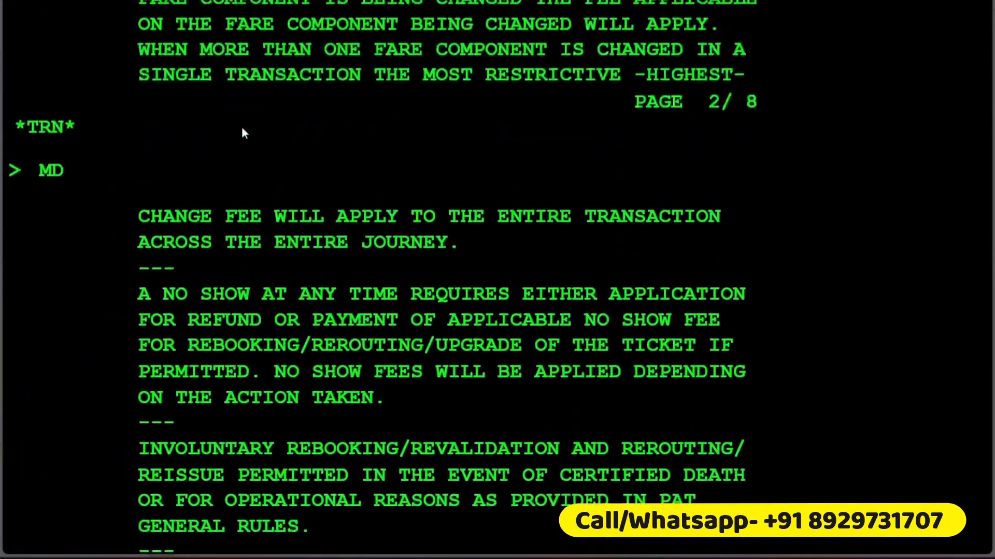
pyautogui.scroll(8, 236, 136)
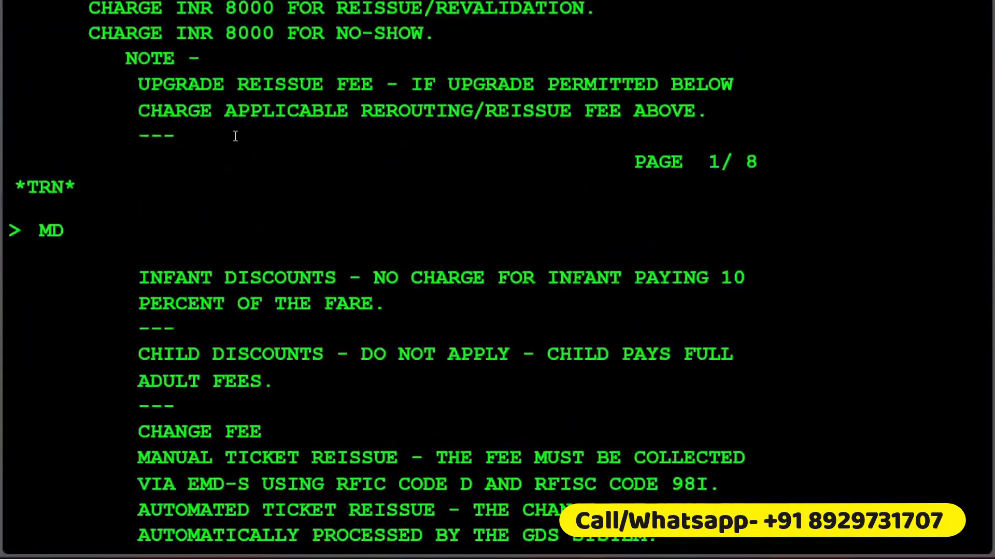
pyautogui.moveTo(313, 192); pyautogui.dragTo(151, 192)
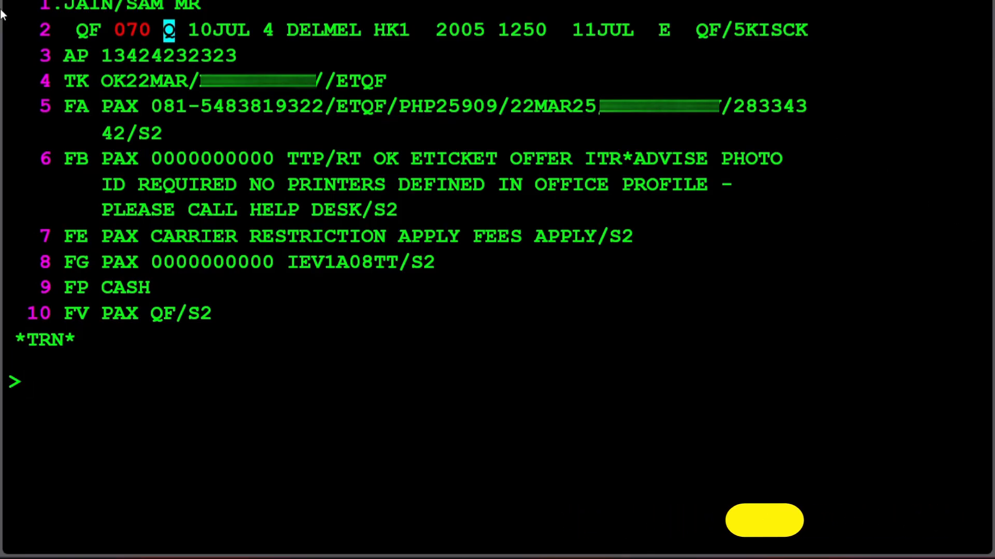
# Step: Request the Qantas DEL-MEL flight schedule for 23 March with the entry SN23MARDELMEL/AQF/FN
pyautogui.click(84, 31)
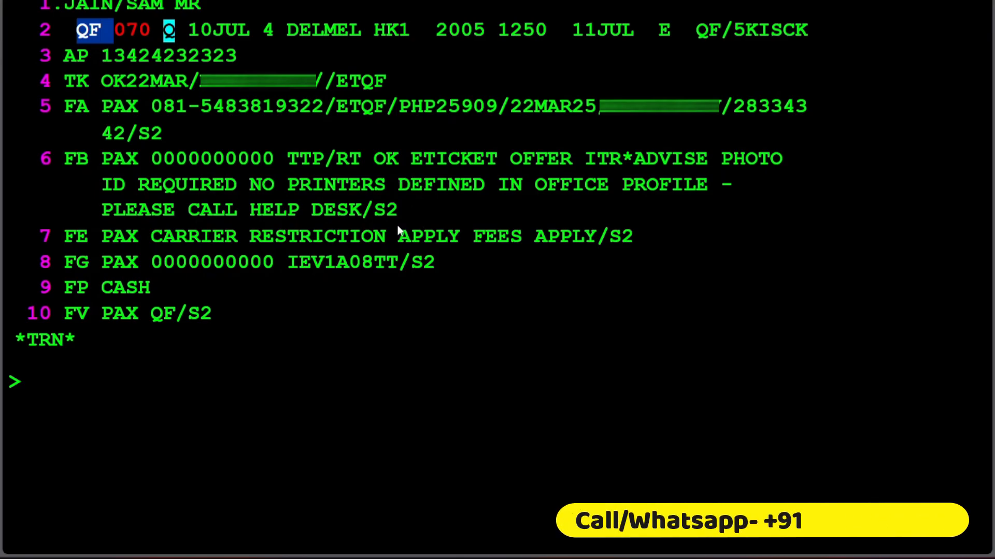
pyautogui.click(249, 449)
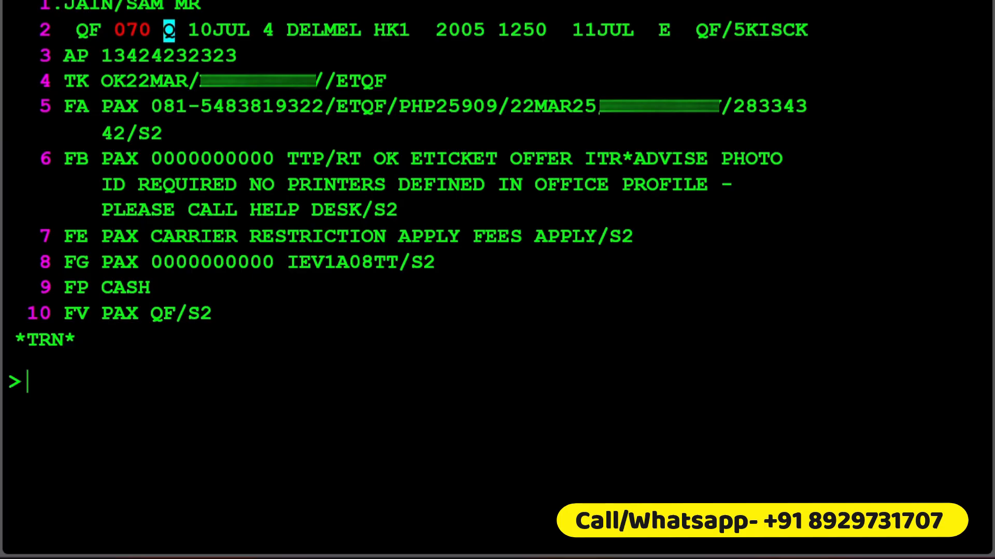
pyautogui.write('SN23MARDE')
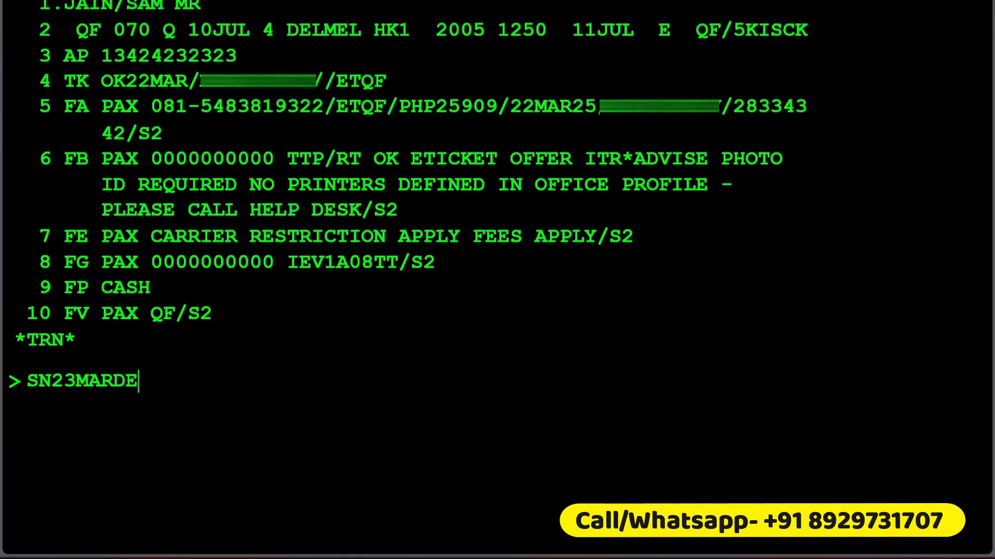
pyautogui.write('LMEL/')
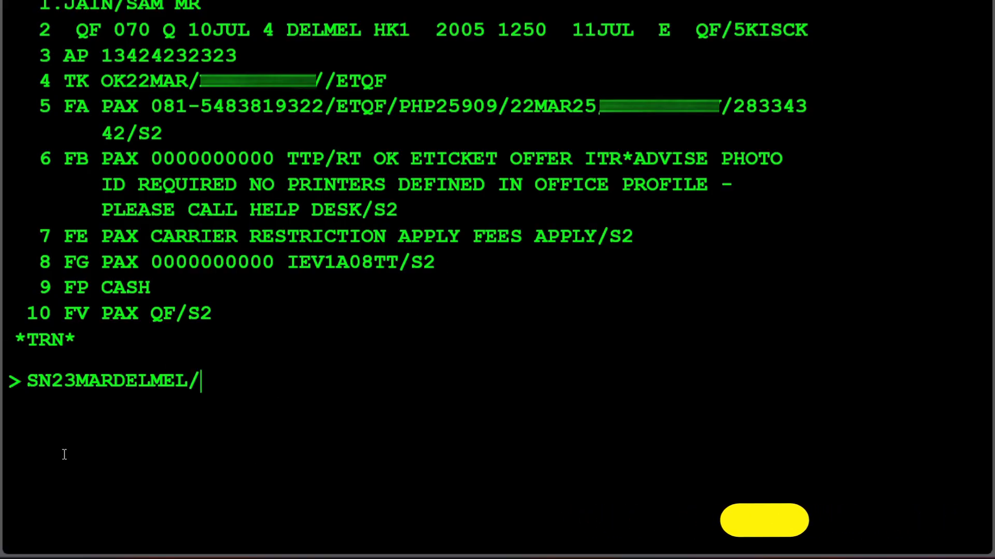
pyautogui.moveTo(49, 382); pyautogui.dragTo(207, 382)
pyautogui.click(228, 393)
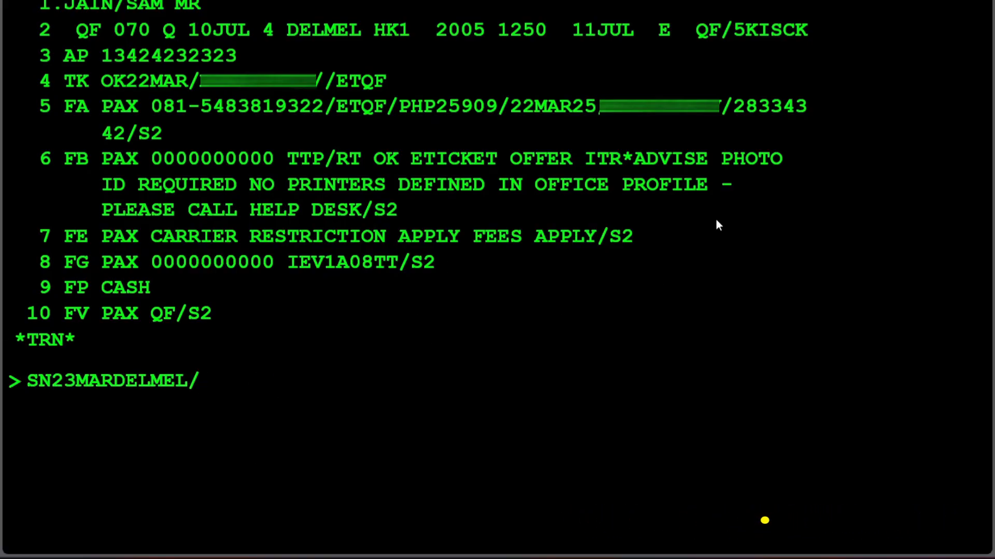
pyautogui.write('AQD')
pyautogui.press('BackSpace')
pyautogui.write('F')
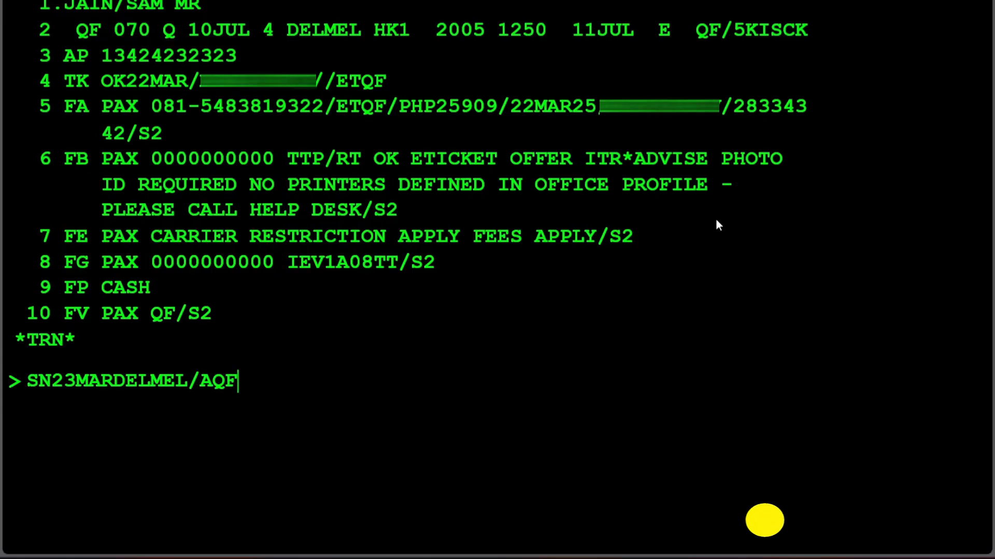
pyautogui.write('/FN')
pyautogui.press('Return')
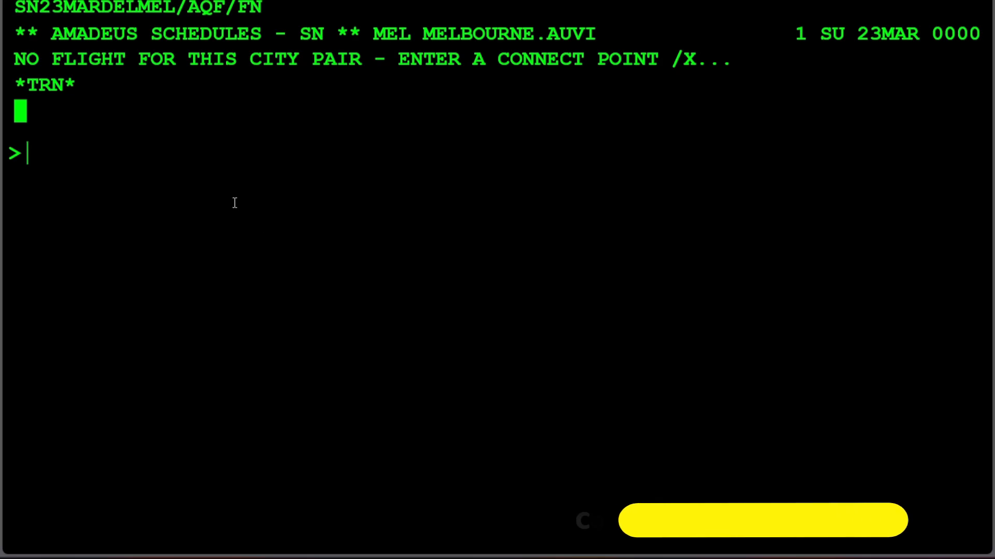
# Step: Advance the schedule display two days to 25 March using the MN entry
pyautogui.write('MN')
pyautogui.press('Return')
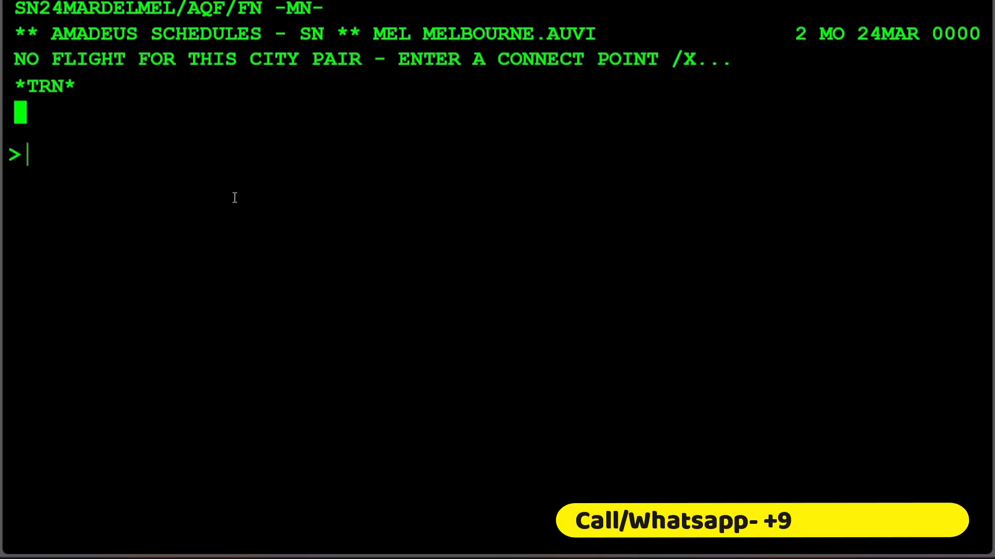
pyautogui.write('MN')
pyautogui.press('Return')
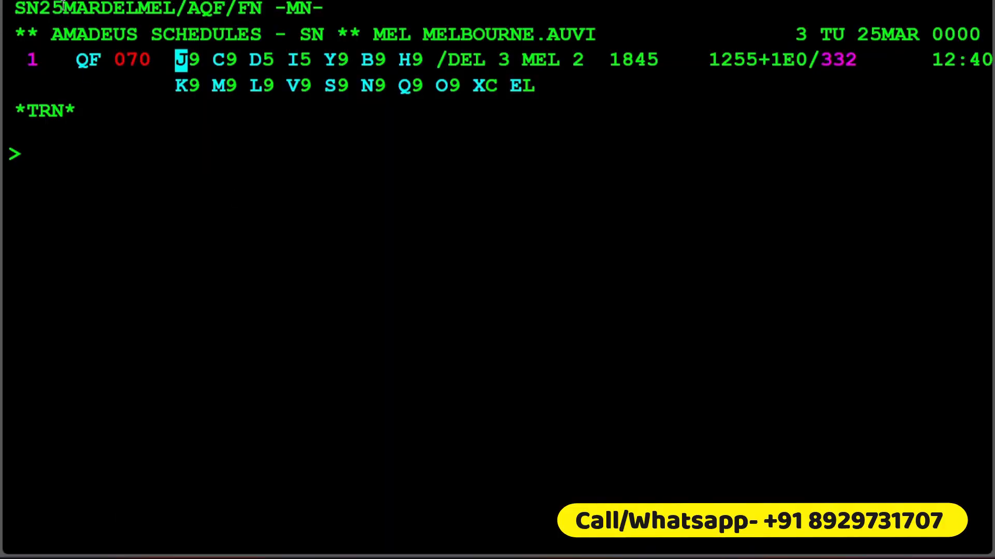
# Step: Check the 25 March schedule date against the flight, class and date of the booked DELMEL segment
pyautogui.moveTo(58, 7); pyautogui.dragTo(124, 8)
pyautogui.scroll(7, 246, 173)
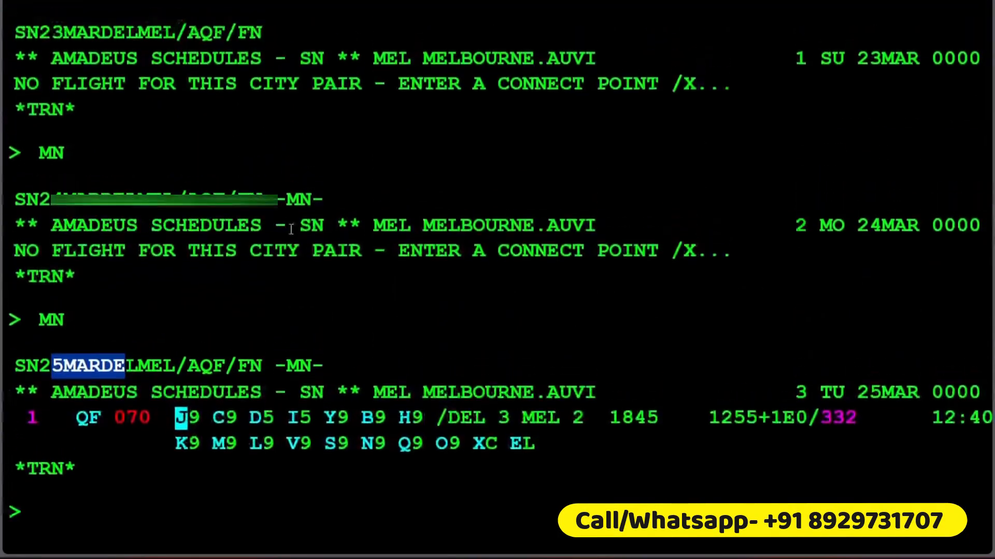
pyautogui.scroll(7, 289, 225)
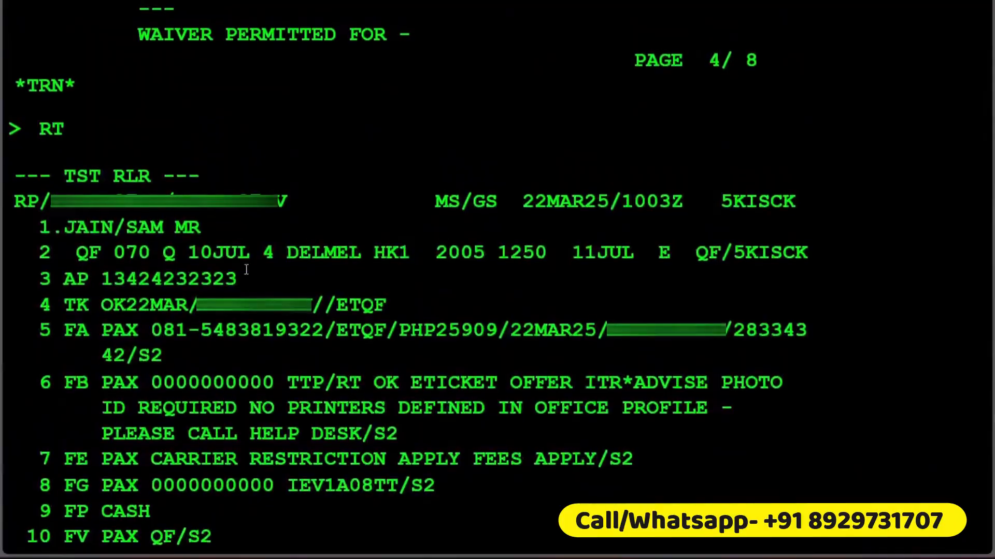
pyautogui.moveTo(199, 255); pyautogui.dragTo(115, 255)
pyautogui.scroll(-14, 422, 218)
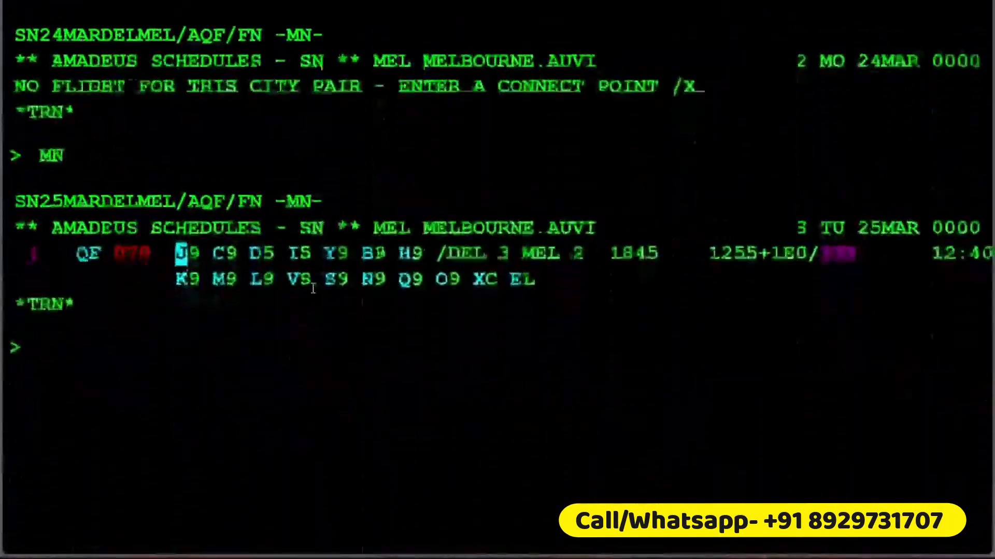
# Step: Examine the Q class availability on the 25 March QF 070 flight alongside the neighbouring L to N classes
pyautogui.moveTo(422, 218); pyautogui.dragTo(395, 230)
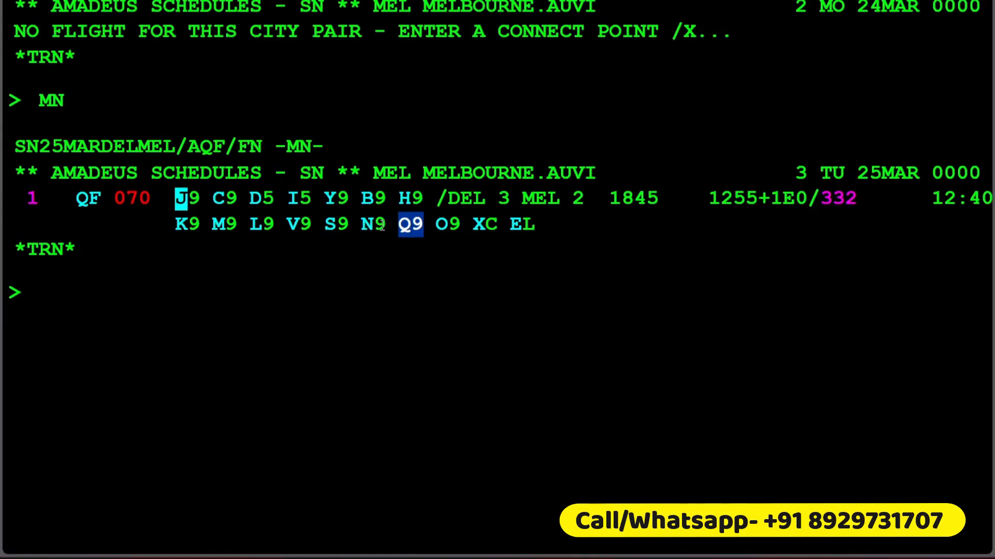
pyautogui.moveTo(382, 224); pyautogui.dragTo(242, 220)
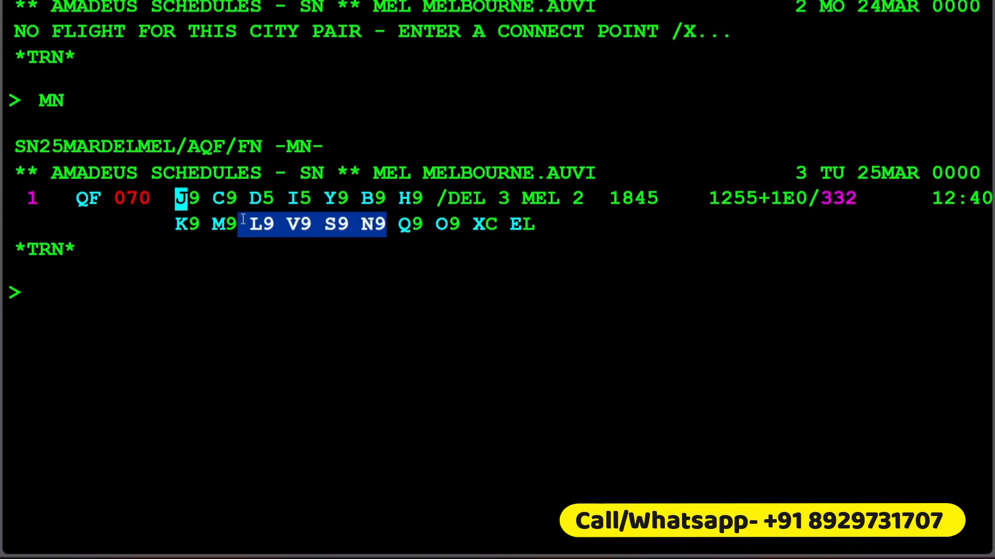
pyautogui.click(439, 237)
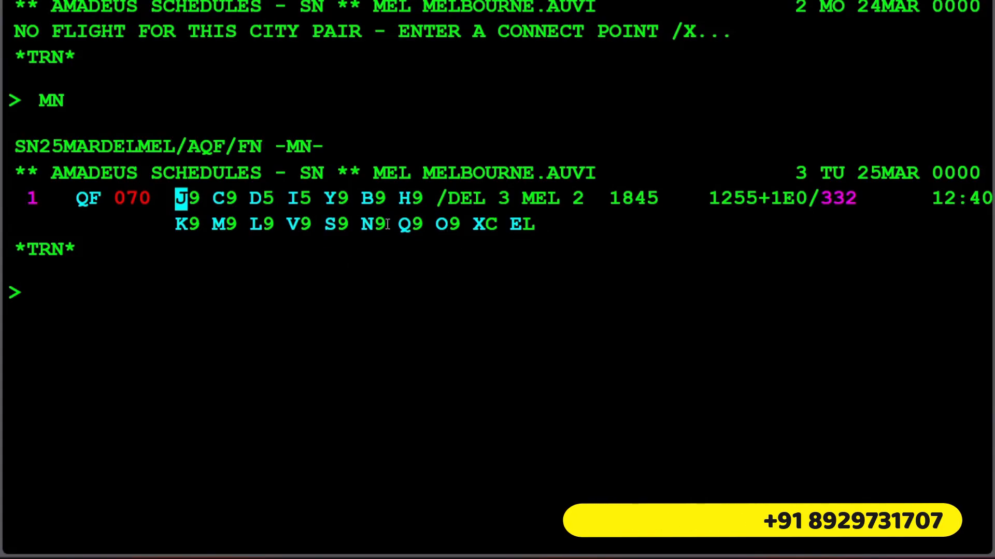
pyautogui.moveTo(274, 223); pyautogui.dragTo(251, 224)
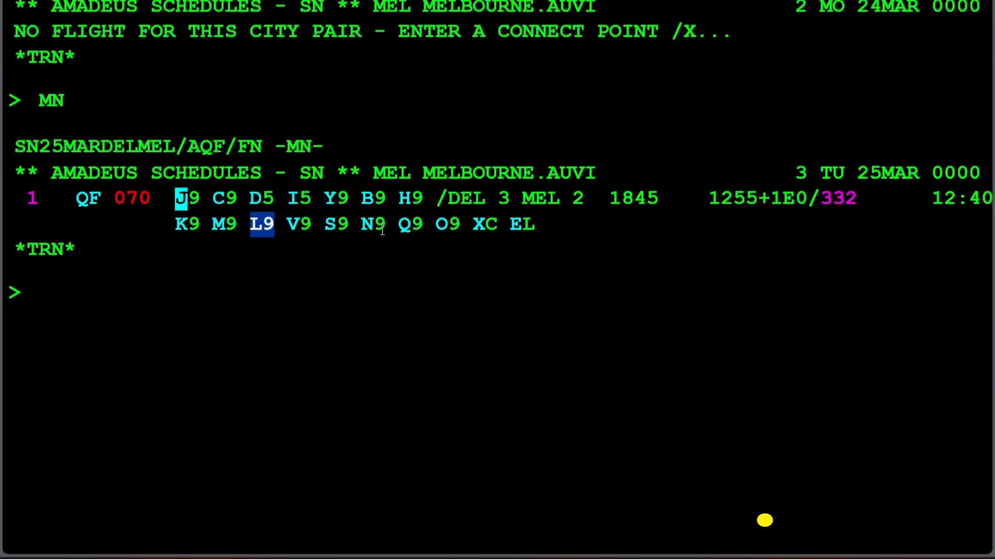
pyautogui.moveTo(428, 221); pyautogui.dragTo(391, 223)
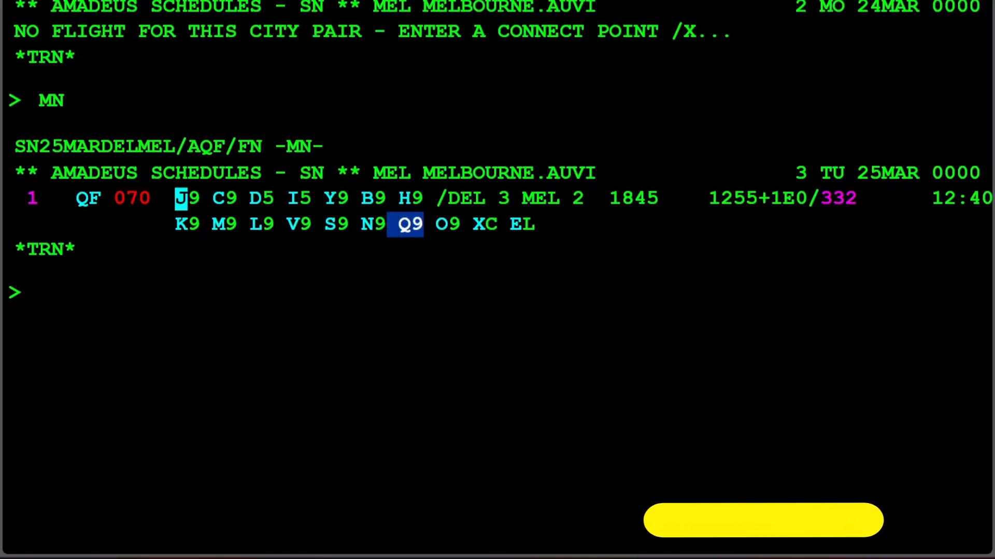
# Step: Switch to Notepad and write the heading CHANGES with AIRLINE'S PENALTY on a line beneath it
pyautogui.hotkey('alt', 'Tab')
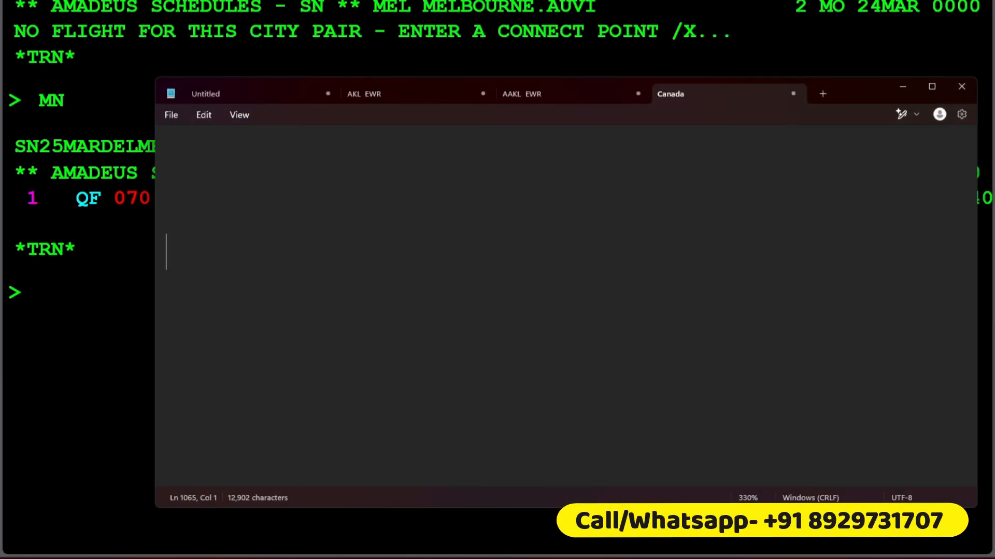
pyautogui.write('CHANGES  ')
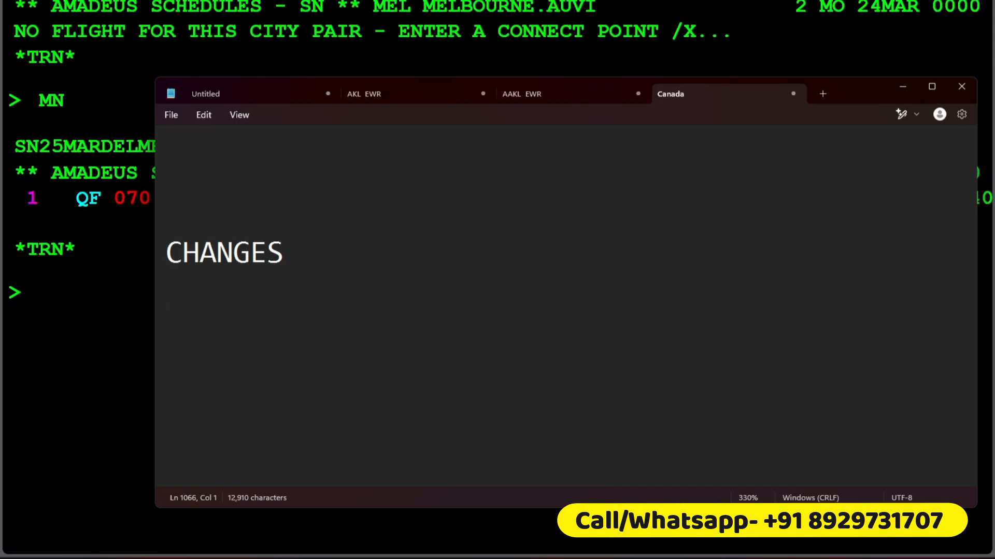
pyautogui.write('AI')
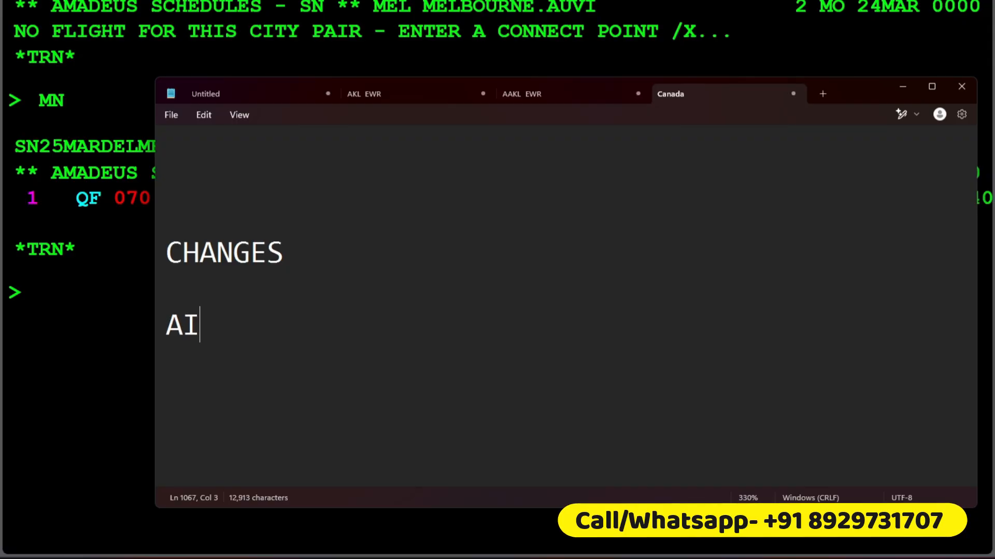
pyautogui.write("RLINE'S PE")
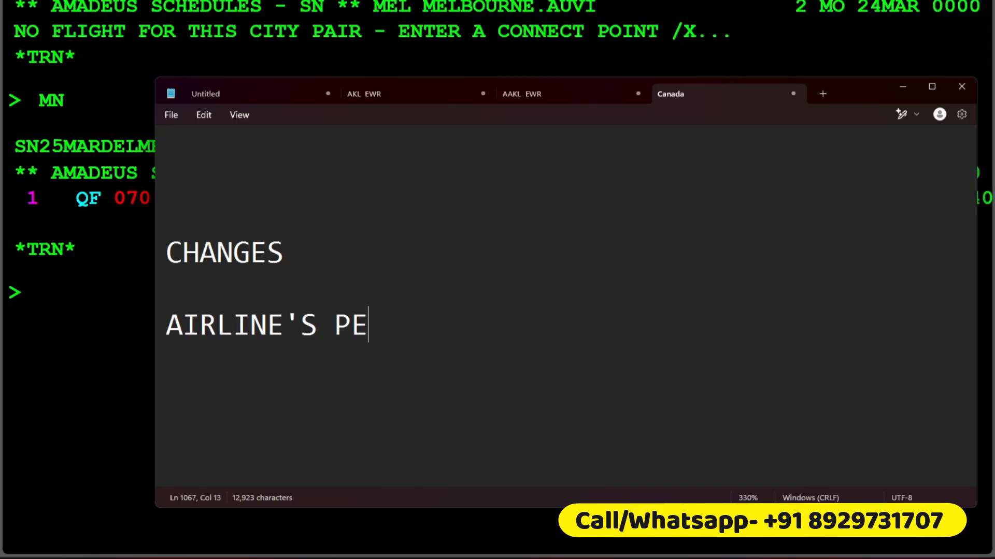
pyautogui.write('NAL')
pyautogui.press('BackSpace')
pyautogui.press('BackSpace')
pyautogui.write('NALTY ')
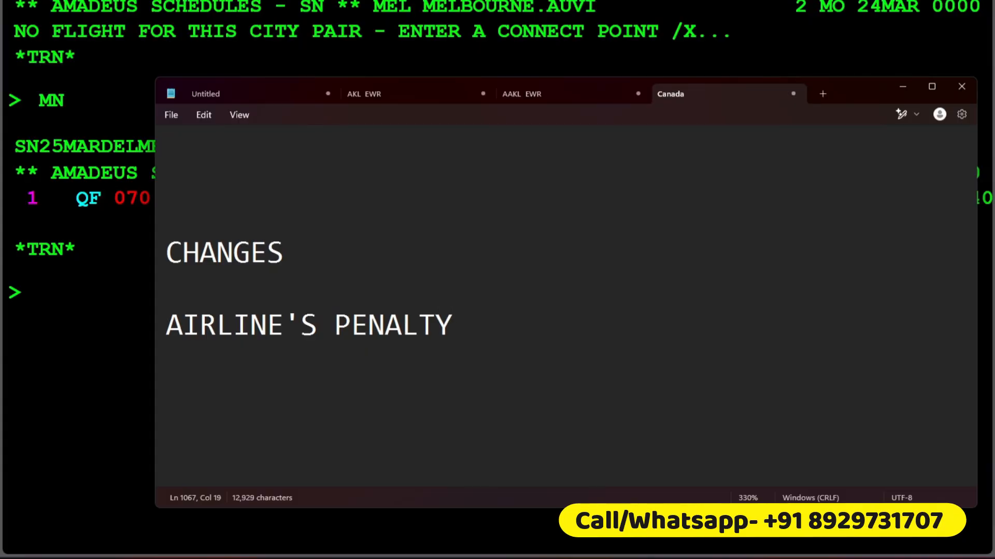
pyautogui.write('= + FAER')
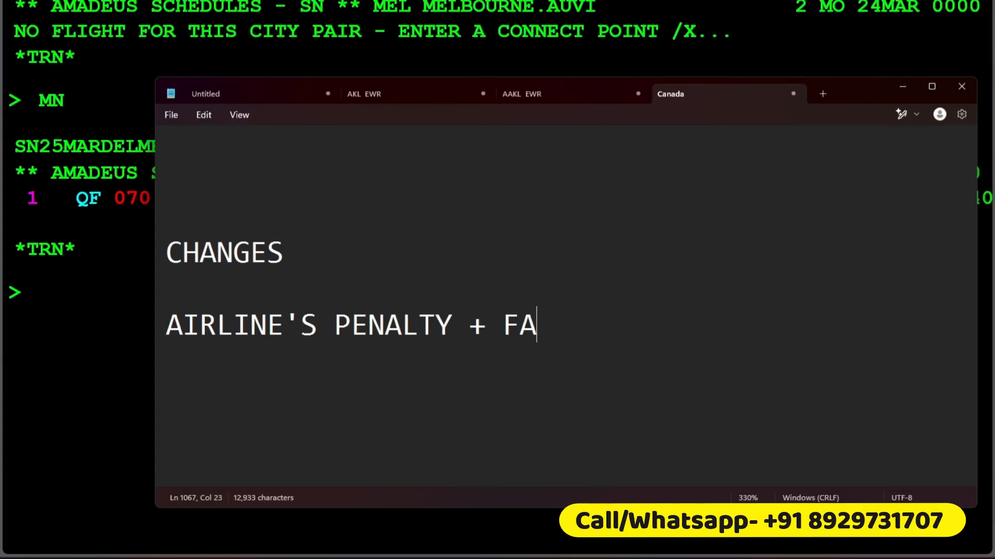
# Step: Extend the penalty line with "+ FARE DIFFERENCE = TOTAL ADC" and start new lines below it
pyautogui.press('BackSpace')
pyautogui.press('BackSpace')
pyautogui.write('RE D')
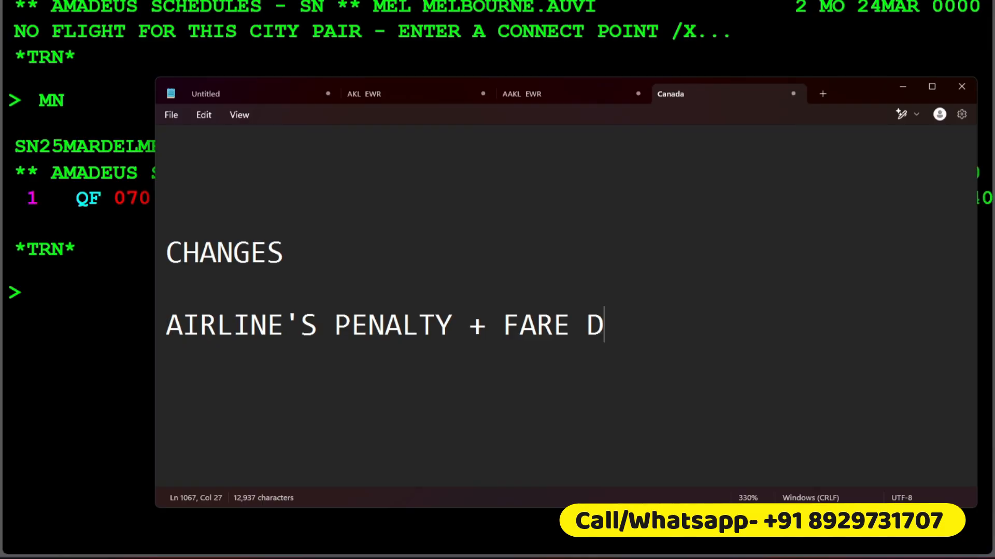
pyautogui.write('IFFERENCE =')
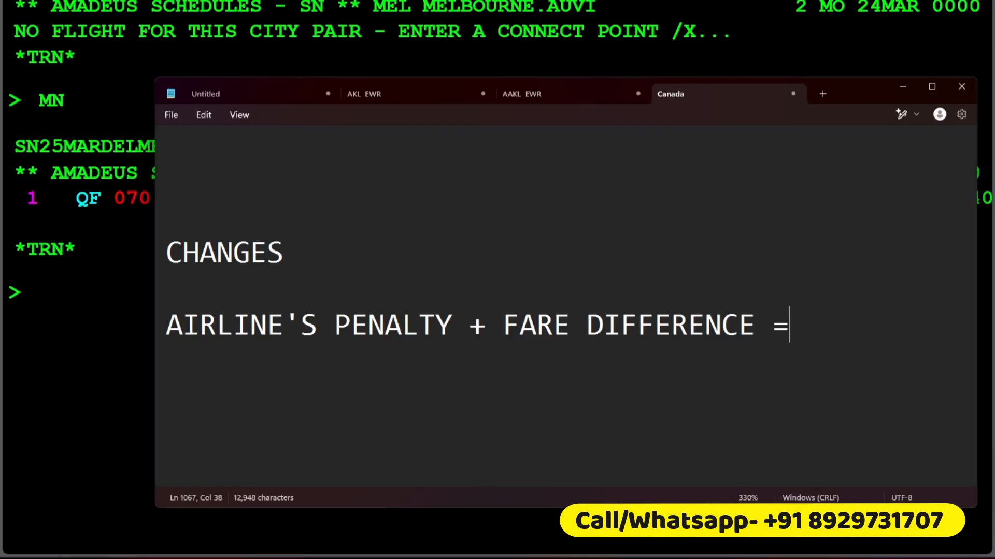
pyautogui.write(' TOTA')
pyautogui.press('BackSpace')
pyautogui.write('TOTAL ')
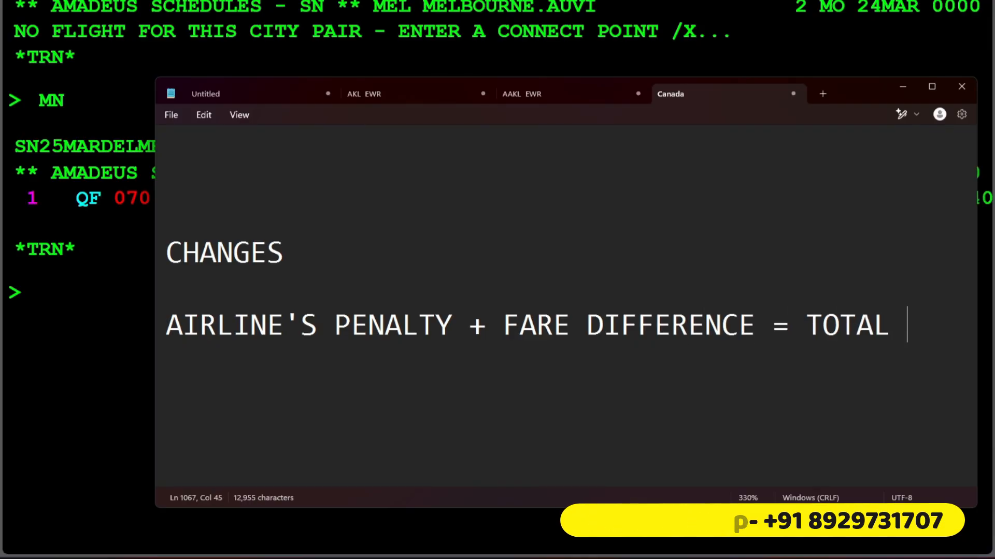
pyautogui.write('ADC')
pyautogui.press('Return')
pyautogui.press('Return')
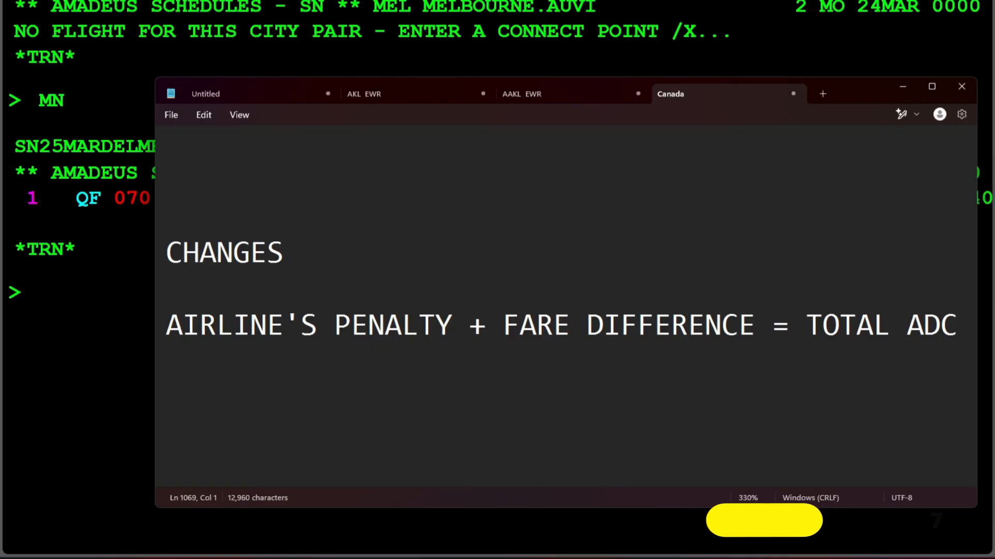
# Step: Write "8000 INR +" below the formula as the airline's penalty amount and highlight FARE DIFFERENCE in the formula
pyautogui.moveTo(452, 327); pyautogui.dragTo(166, 326)
pyautogui.click(378, 397)
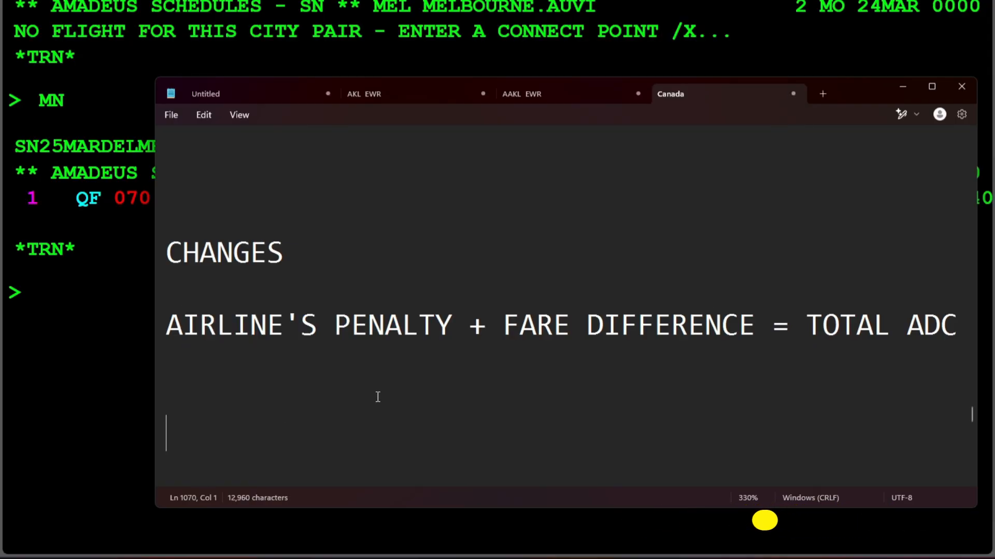
pyautogui.write('8000N')
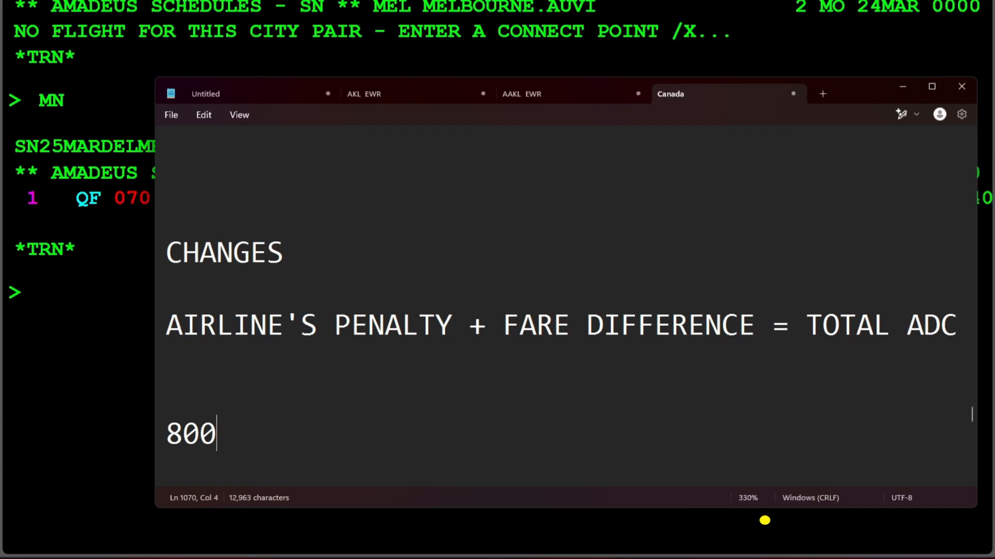
pyautogui.press('BackSpace')
pyautogui.press('BackSpace')
pyautogui.write('N')
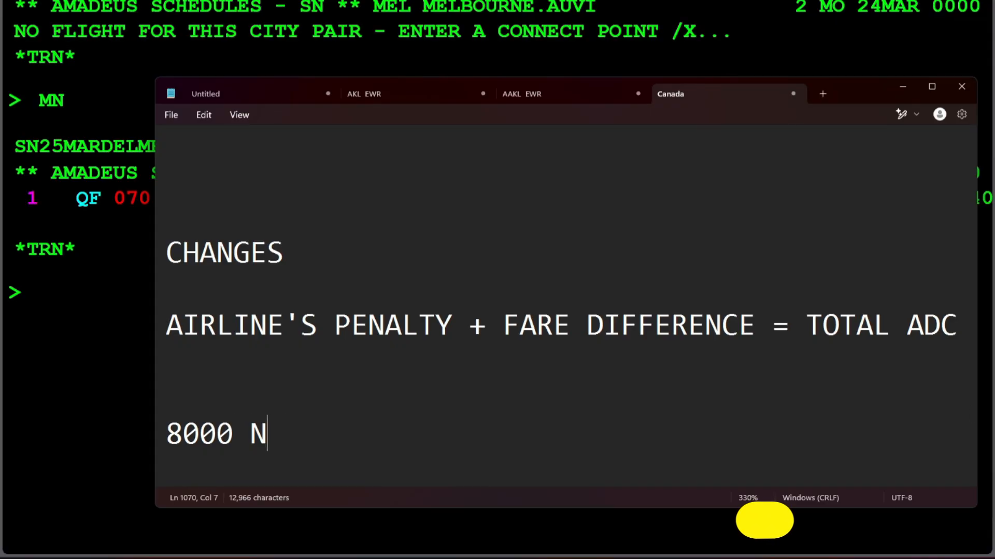
pyautogui.press('BackSpace')
pyautogui.write('INR +')
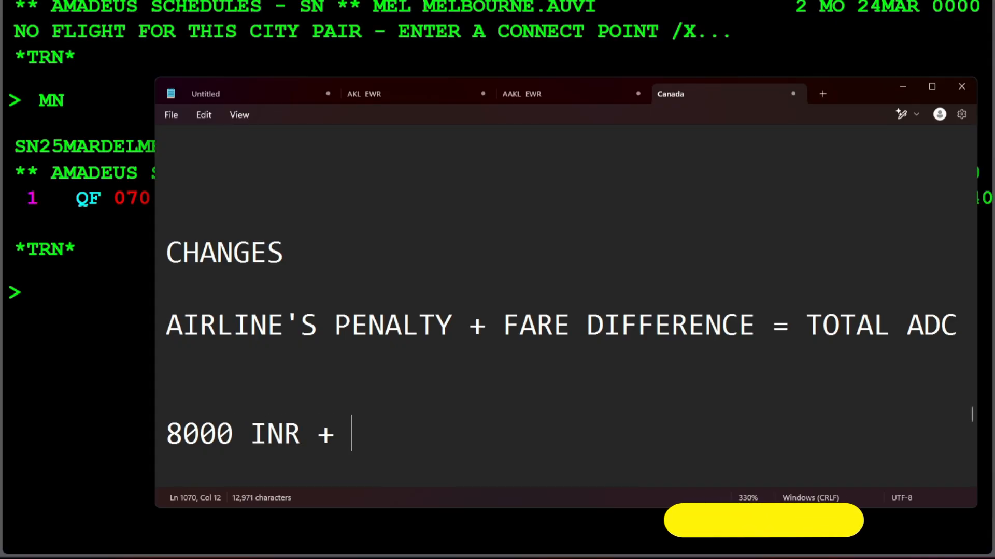
pyautogui.moveTo(754, 330); pyautogui.dragTo(488, 331)
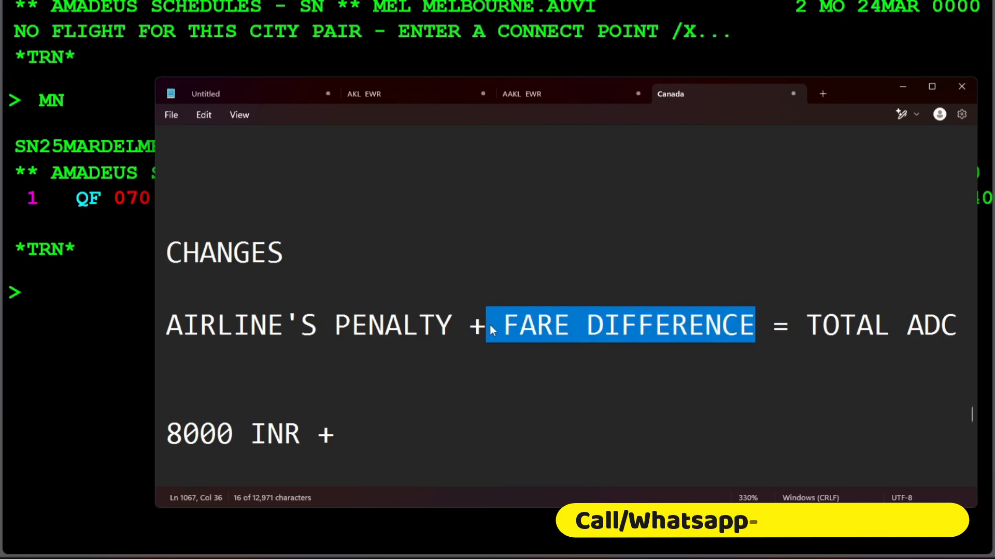
# Step: Switch back to Amadeus and sell one M class seat on the 25 March QF 070 flight with SS1M1
pyautogui.hotkey('alt', 'Tab')
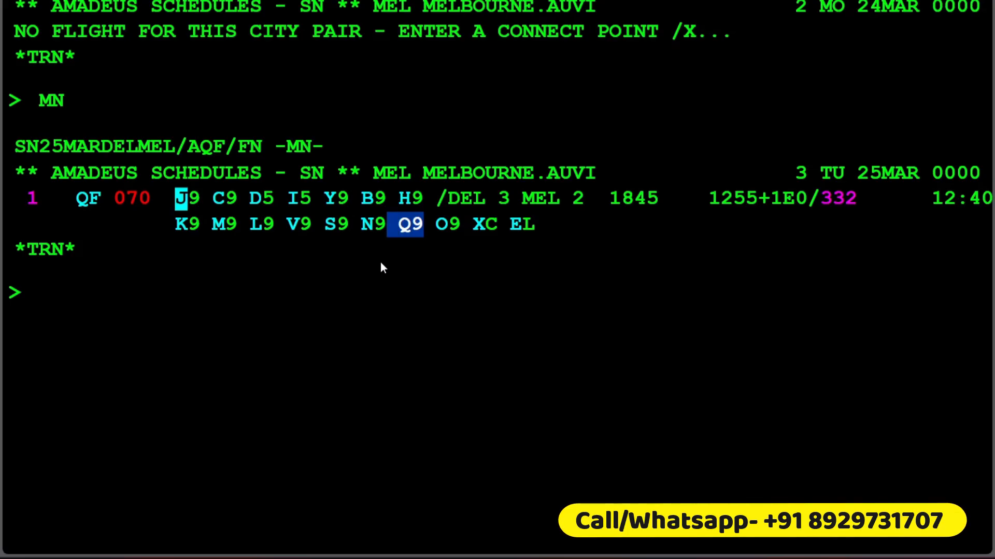
pyautogui.click(251, 294)
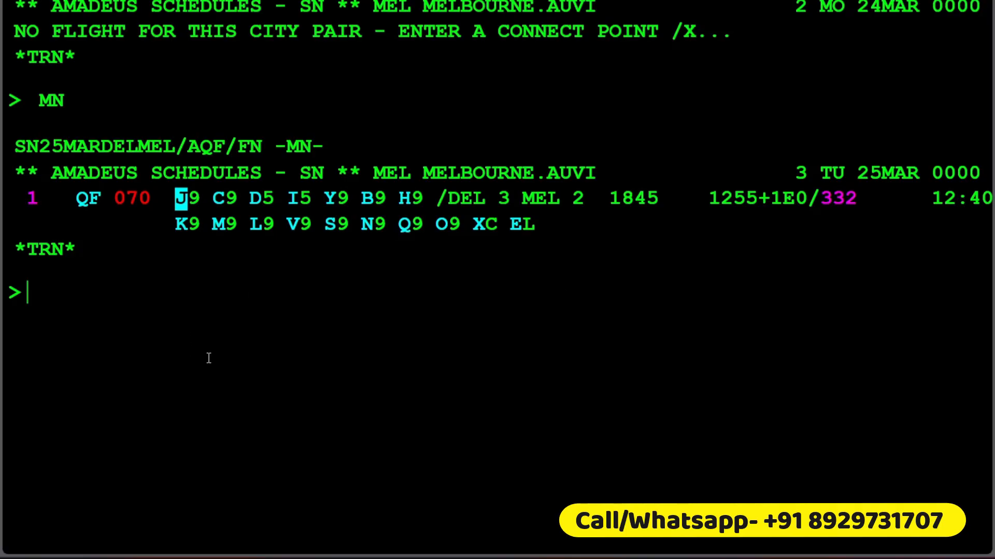
pyautogui.write('SS1')
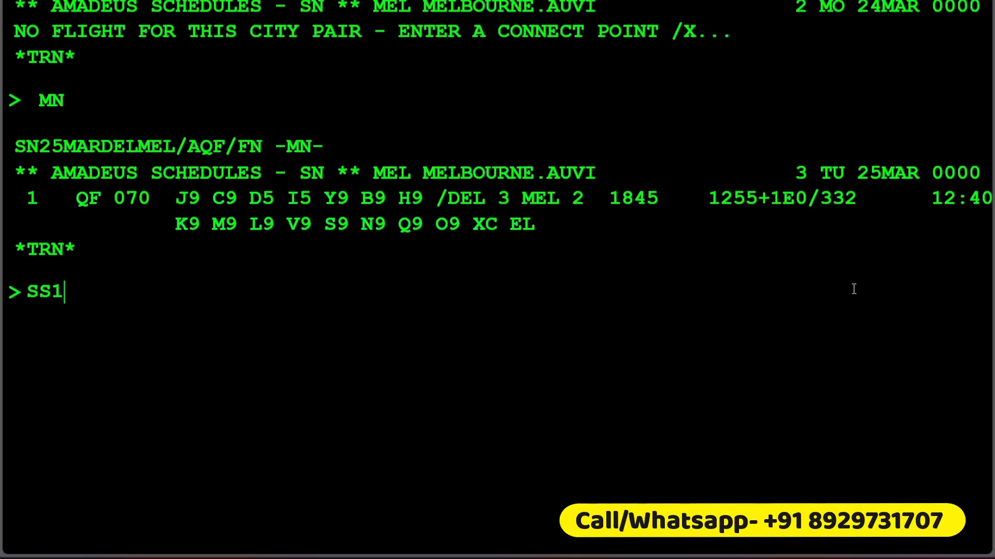
pyautogui.write('M1')
pyautogui.press('Return')
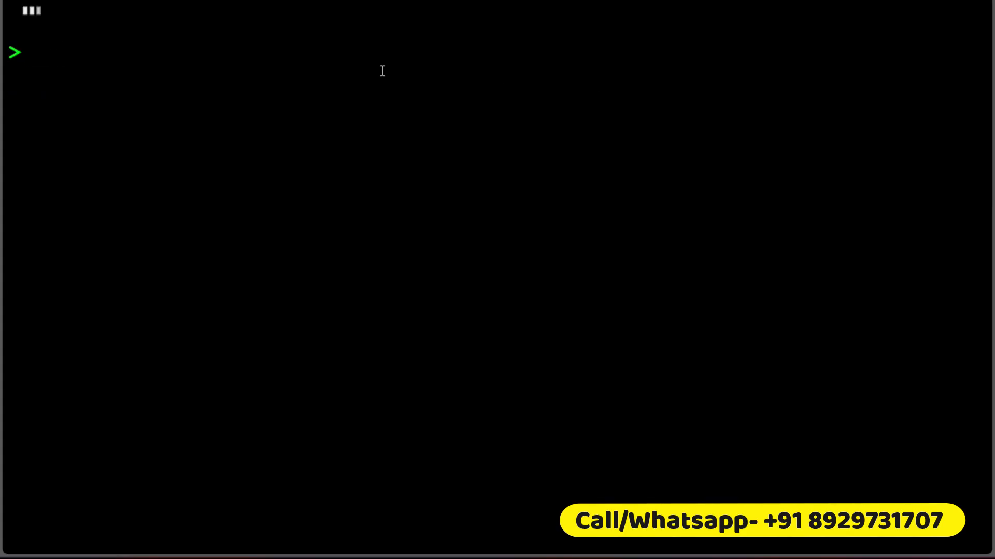
# Step: Examine the booking class and status of the new 25 March segment against the original 10 July segment
pyautogui.scroll(5, 204, 218)
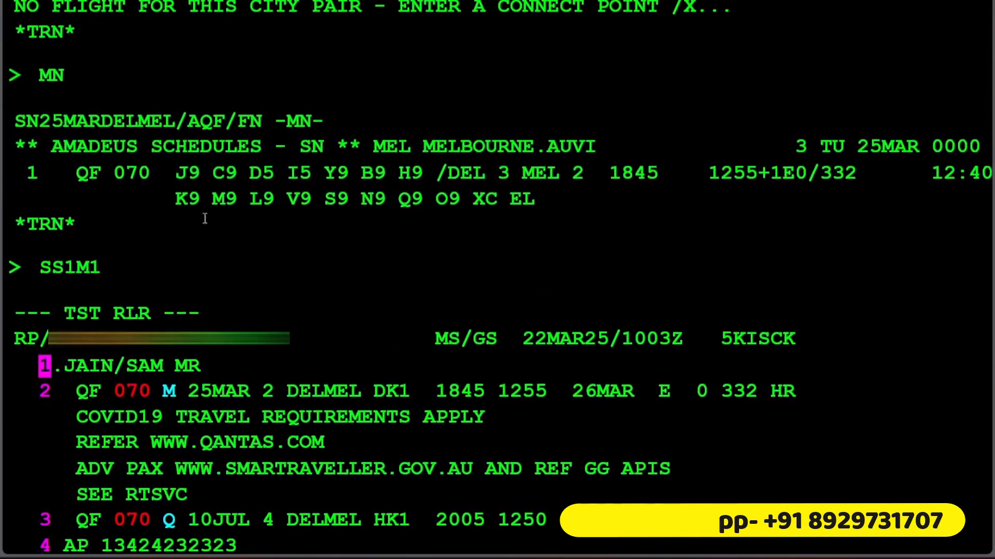
pyautogui.doubleClick(233, 201)
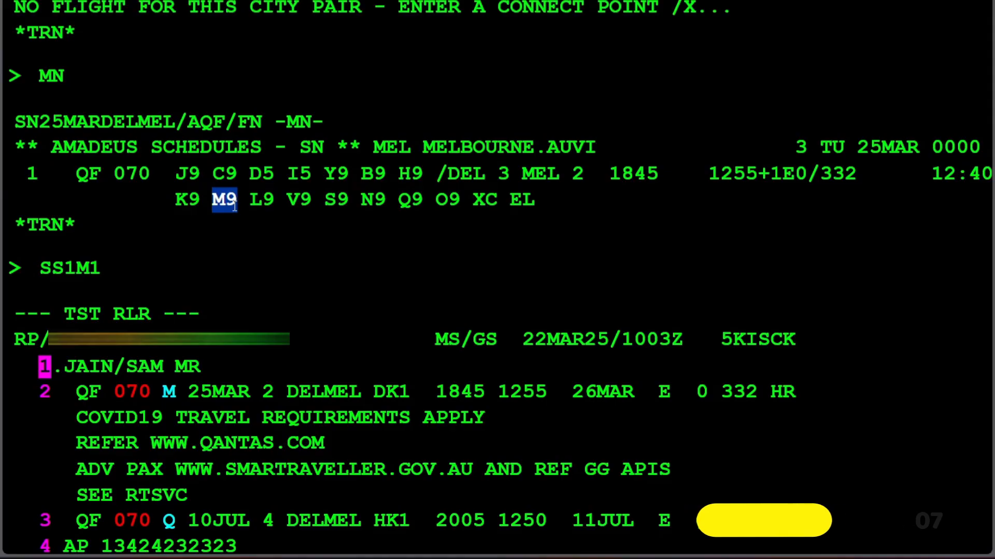
pyautogui.scroll(-5, 277, 293)
pyautogui.moveTo(175, 263); pyautogui.dragTo(150, 268)
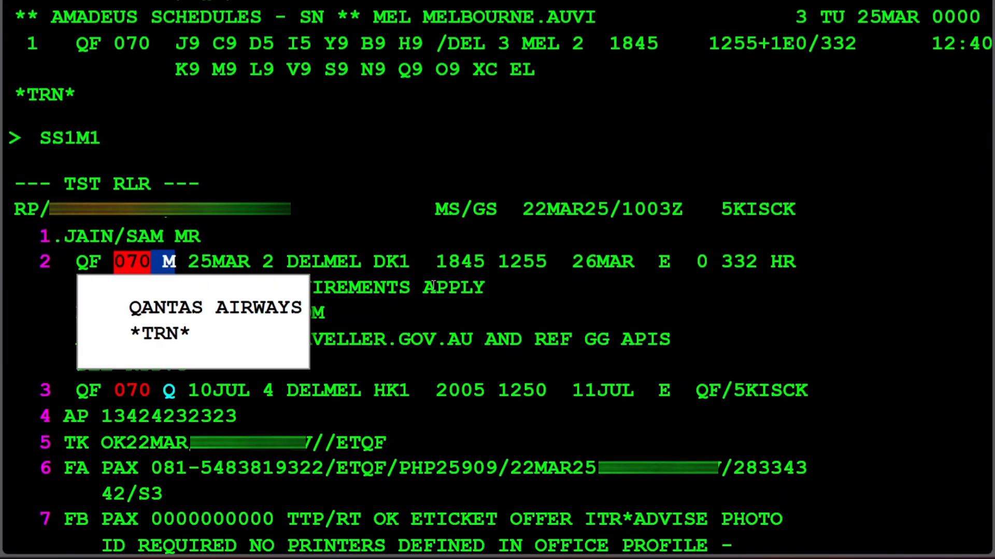
pyautogui.moveTo(424, 270); pyautogui.dragTo(316, 268)
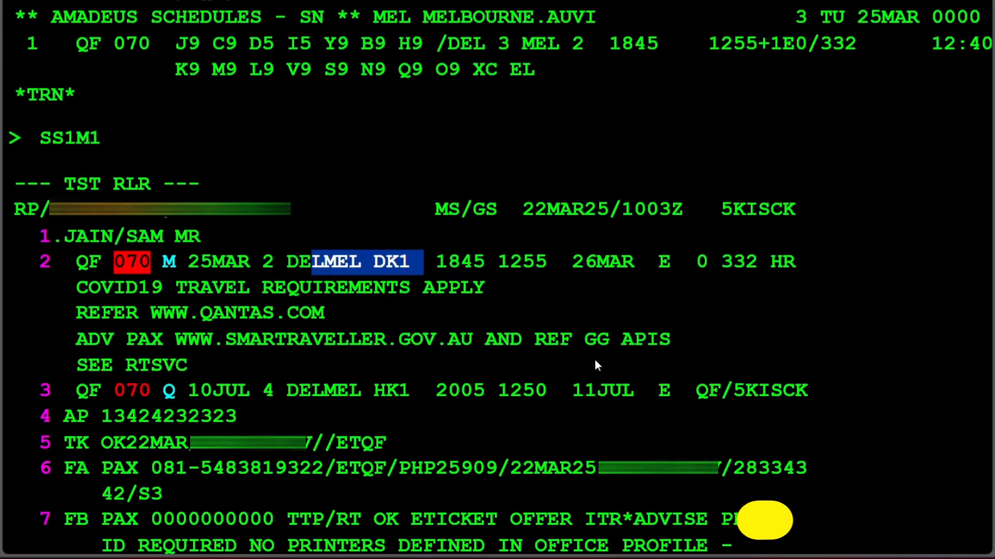
pyautogui.scroll(-5, 584, 358)
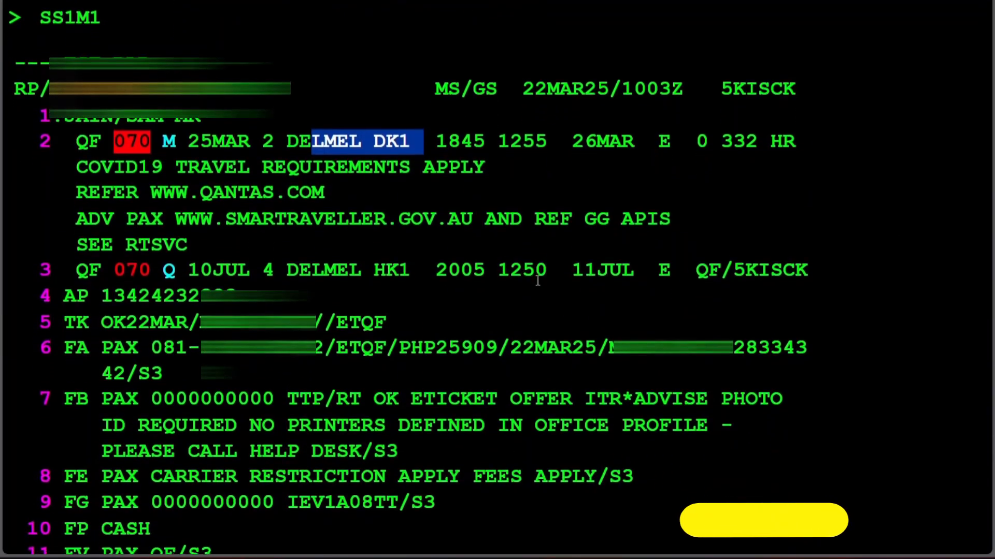
pyautogui.moveTo(421, 268); pyautogui.dragTo(314, 273)
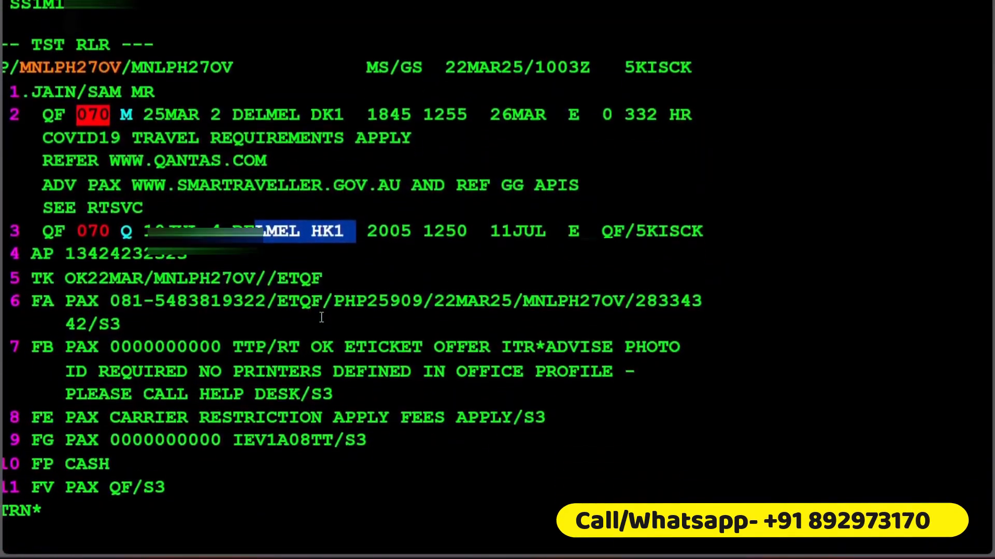
pyautogui.scroll(-2, 321, 318)
pyautogui.hscroll(-1, 322, 318)
# Step: Price only the new 25 March segment with FXX/S2 and highlight the PHP total
pyautogui.click(157, 488)
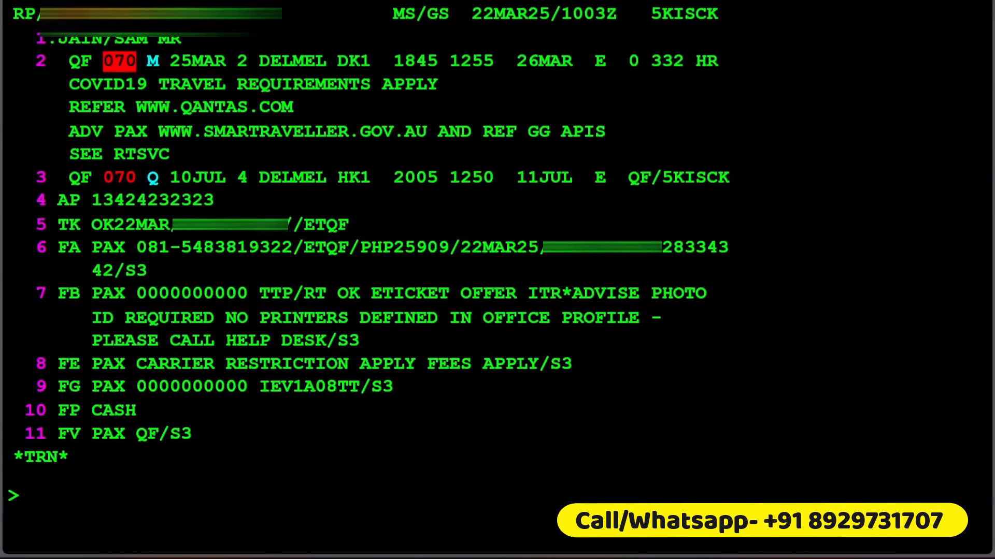
pyautogui.write('FXX/S2')
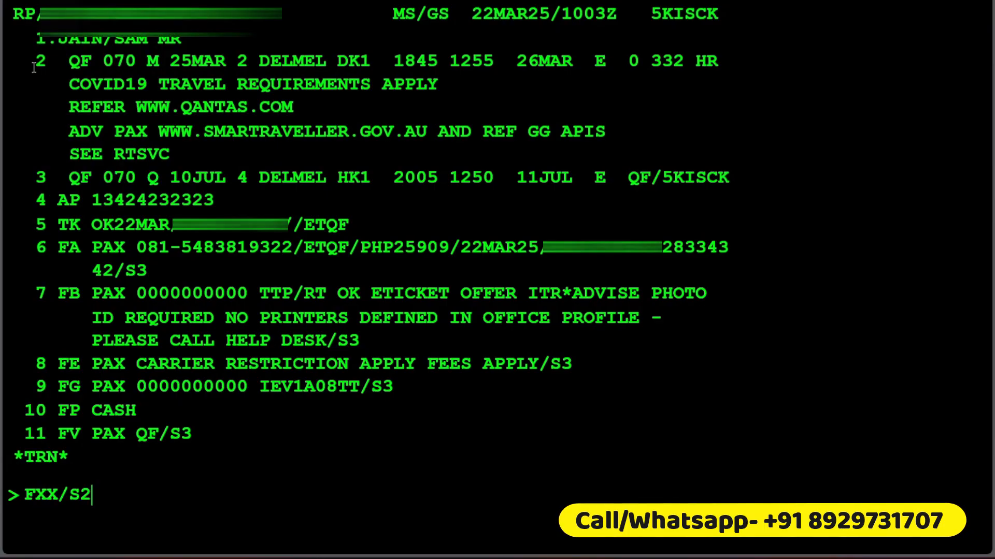
pyautogui.moveTo(34, 68); pyautogui.dragTo(691, 131)
pyautogui.click(228, 515)
pyautogui.write('X/S2')
pyautogui.press('Return')
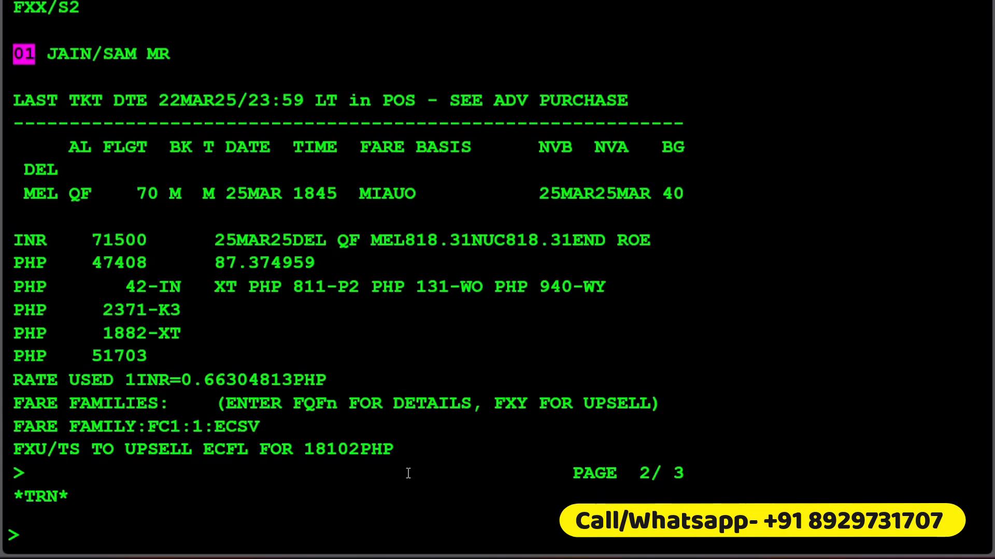
pyautogui.moveTo(155, 363); pyautogui.dragTo(63, 366)
pyautogui.click(346, 349)
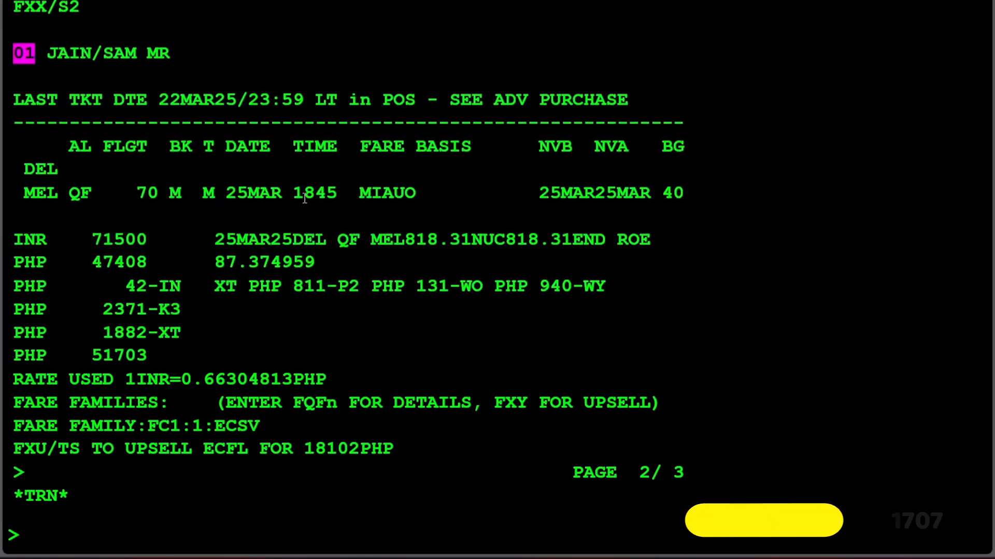
# Step: Display the issued ticket record with TWD and highlight its total
pyautogui.scroll(-2, 155, 507)
pyautogui.write('TWD')
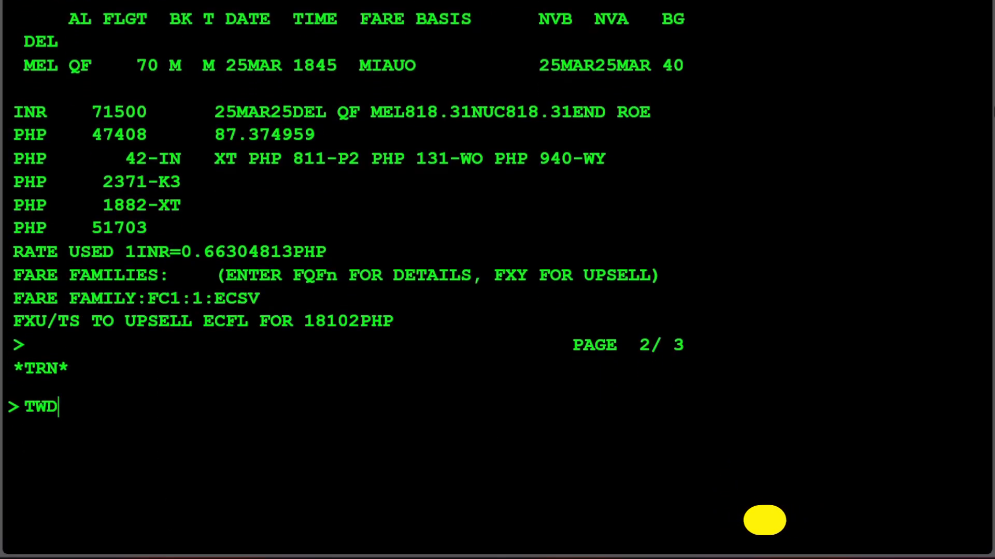
pyautogui.press('Return')
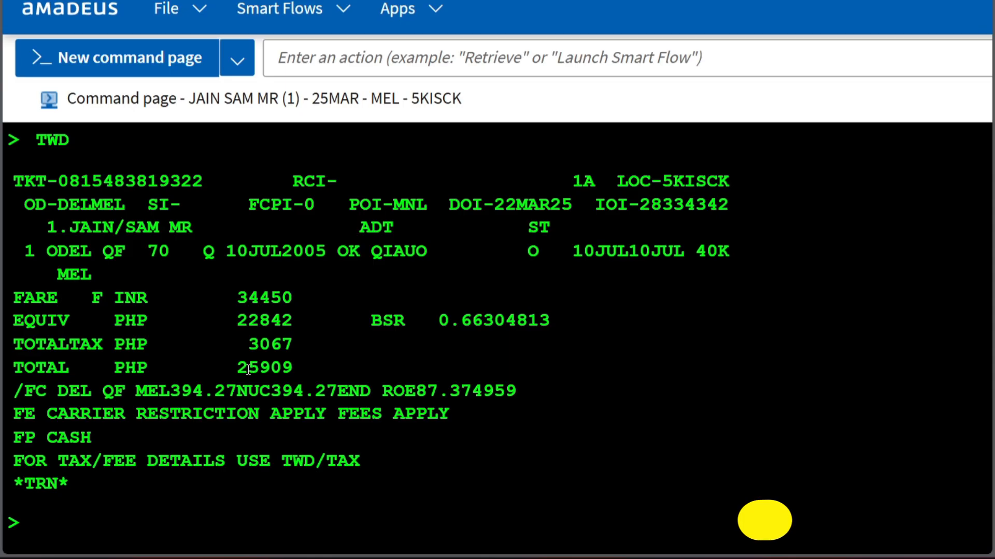
pyautogui.moveTo(239, 368); pyautogui.dragTo(293, 368)
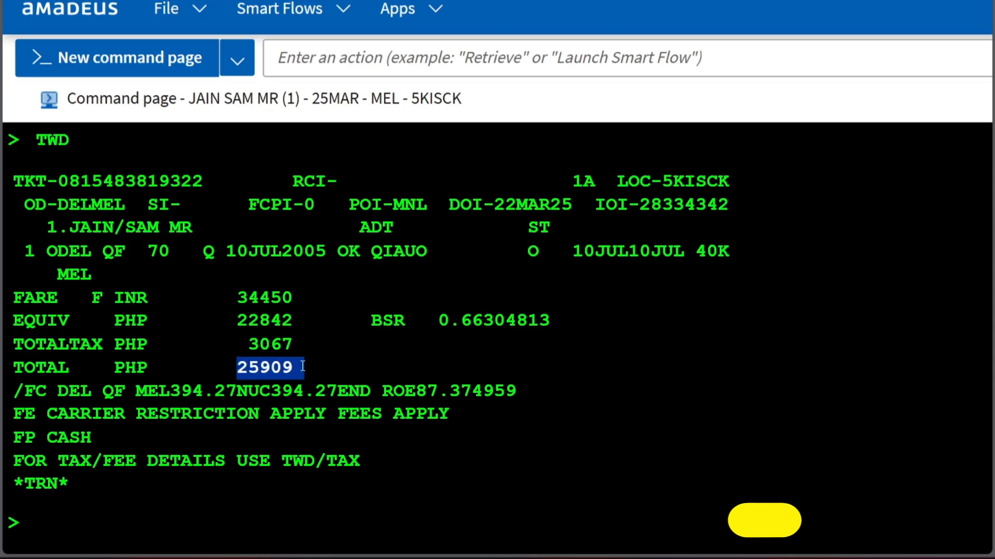
# Step: Display the issued ticket's tax breakdown with TWD/TAX
pyautogui.click(53, 543)
pyautogui.write('TWD/TA')
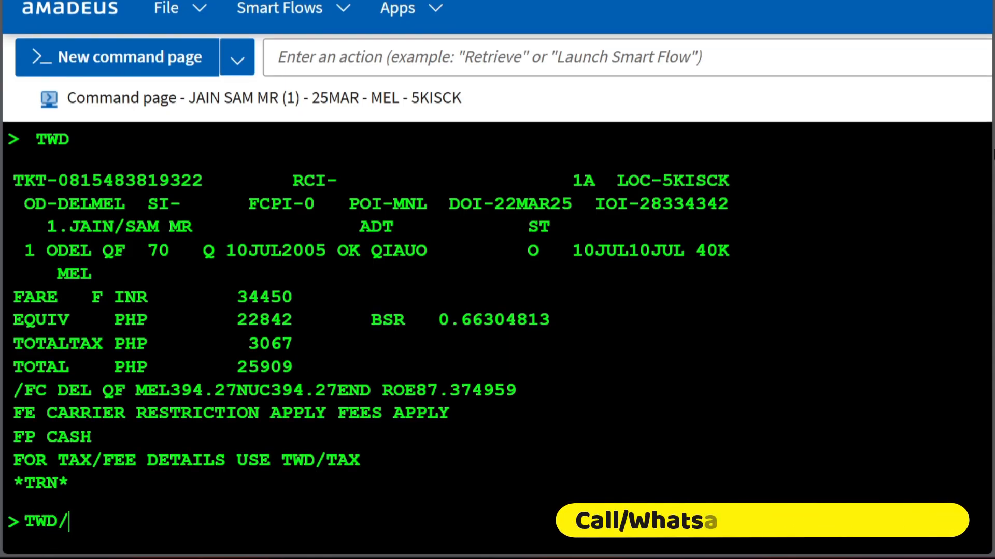
pyautogui.write('X')
pyautogui.press('Return')
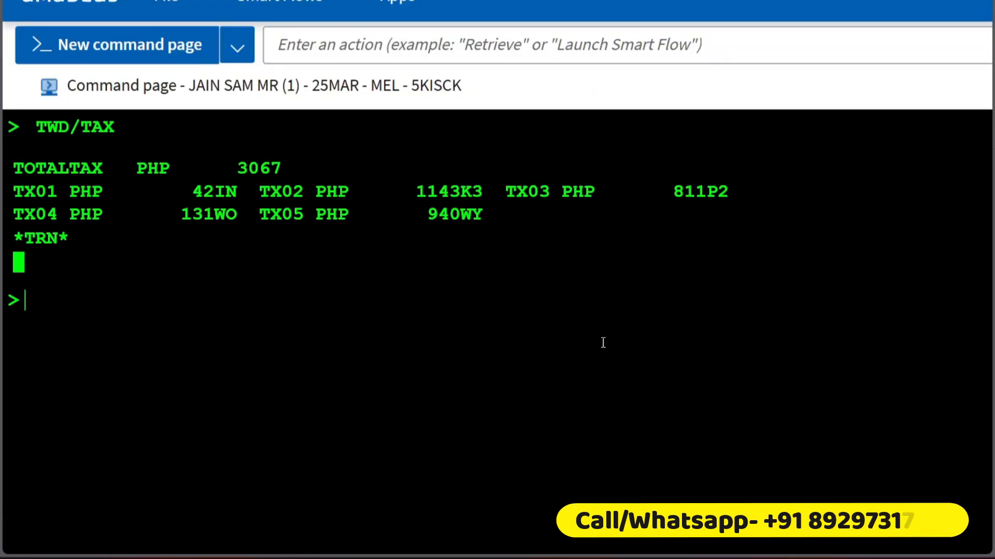
# Step: Compare the new M class pricing's fare and taxes with the issued ticket's fare and tax breakdown
pyautogui.scroll(6, 276, 134)
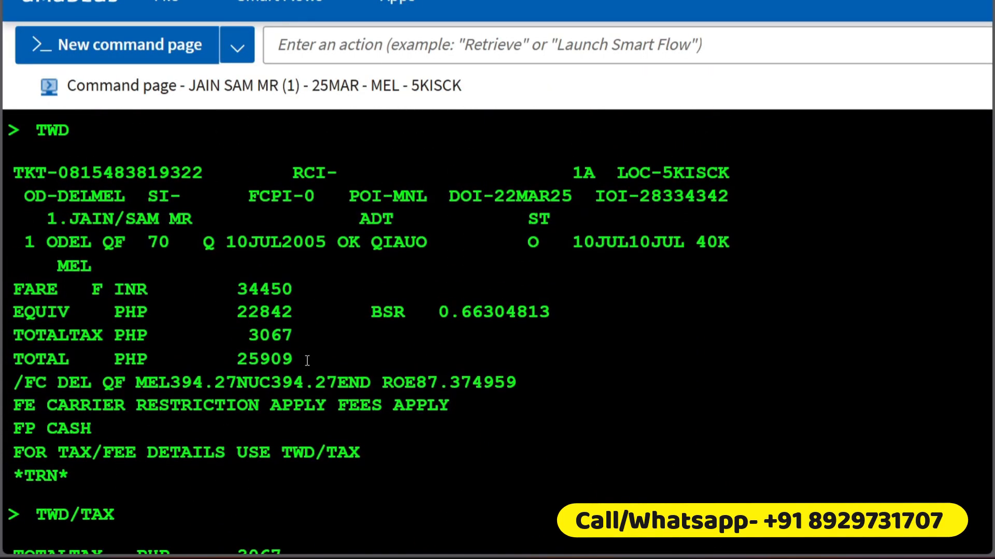
pyautogui.scroll(8, 287, 283)
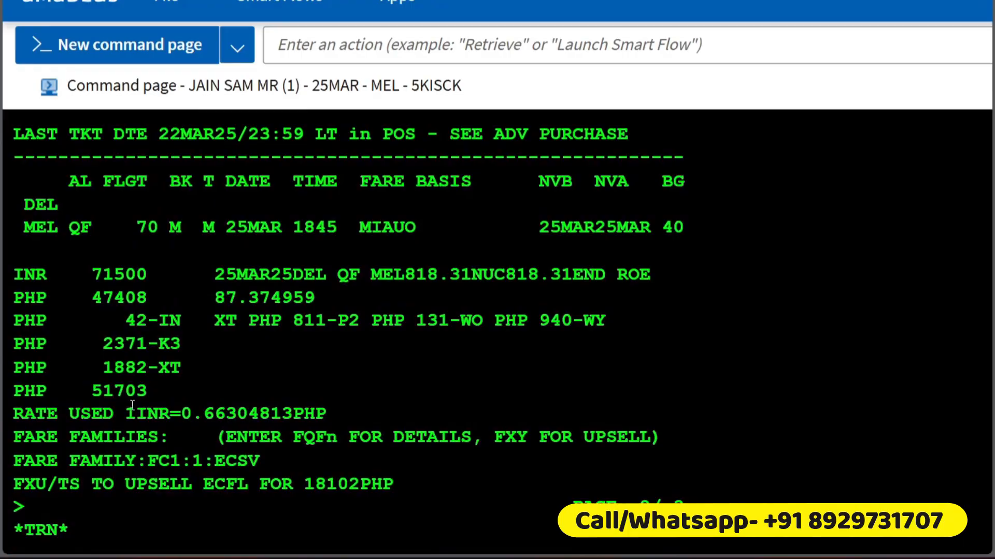
pyautogui.moveTo(148, 391); pyautogui.dragTo(61, 388)
pyautogui.scroll(-12, 312, 318)
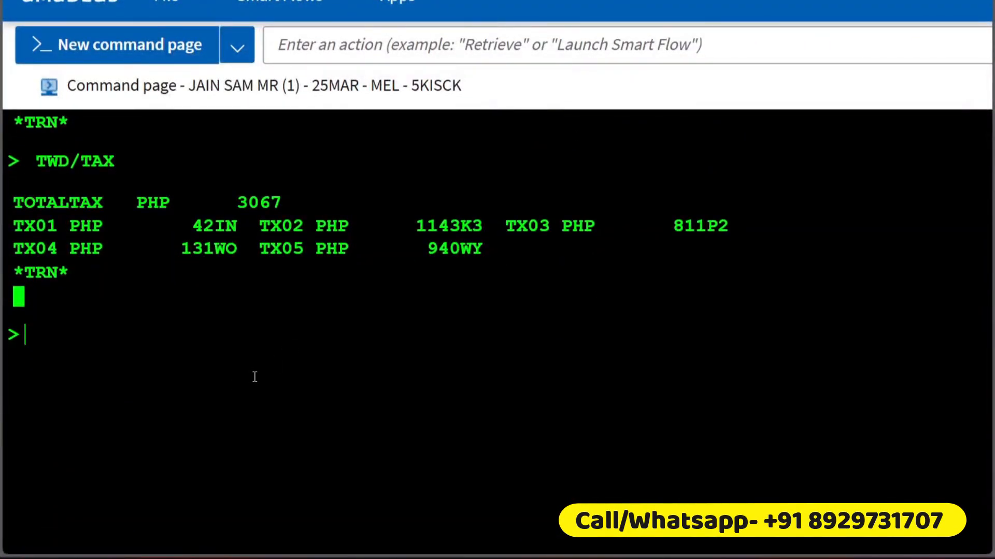
pyautogui.scroll(6, 161, 296)
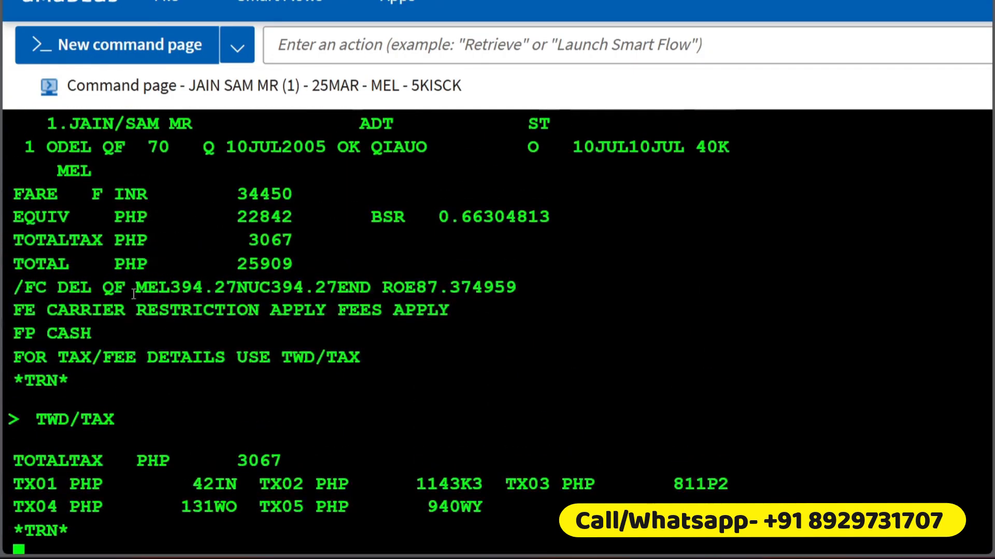
pyautogui.moveTo(24, 176); pyautogui.dragTo(196, 533)
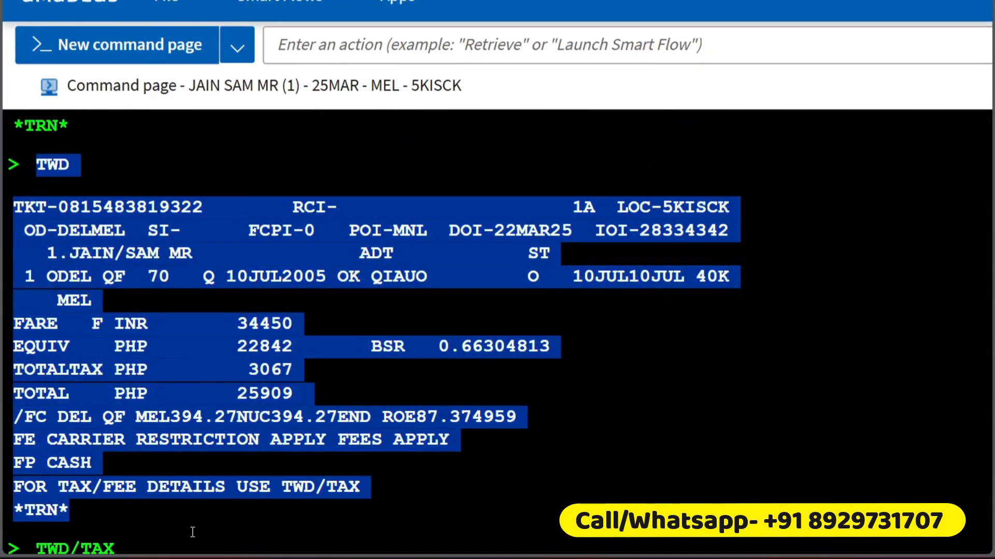
pyautogui.scroll(-4, 196, 537)
pyautogui.moveTo(404, 507); pyautogui.dragTo(15, 307)
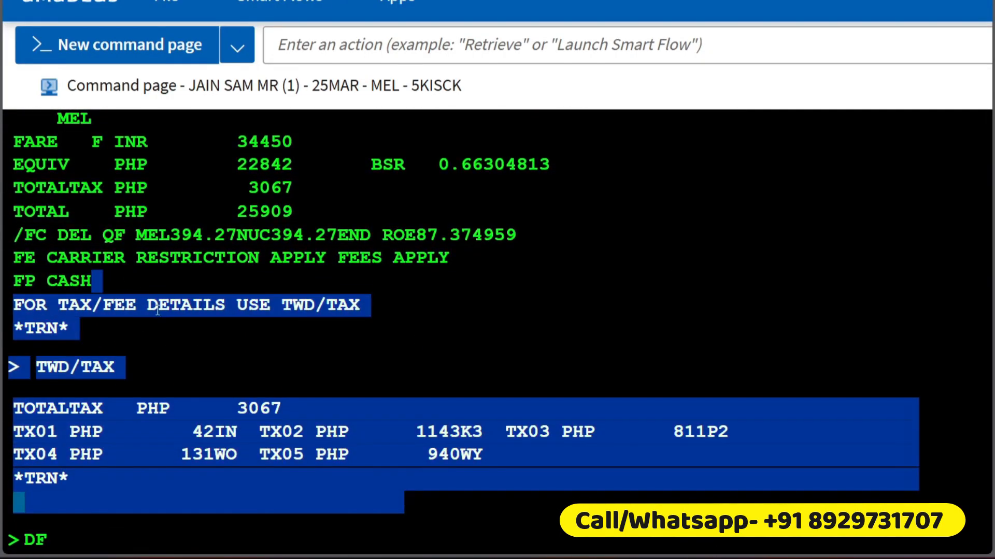
pyautogui.scroll(10, 249, 265)
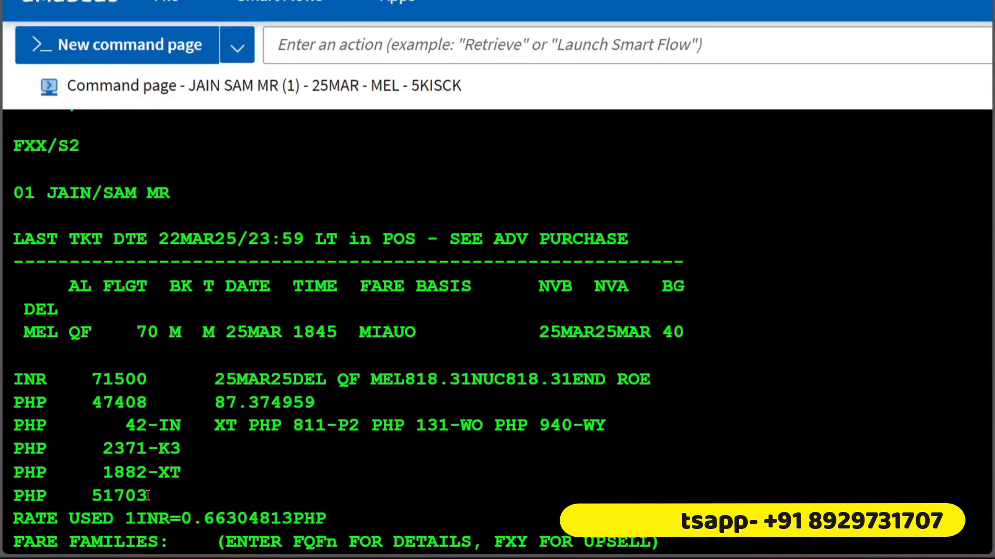
pyautogui.moveTo(82, 325); pyautogui.dragTo(106, 371)
pyautogui.scroll(9, 152, 361)
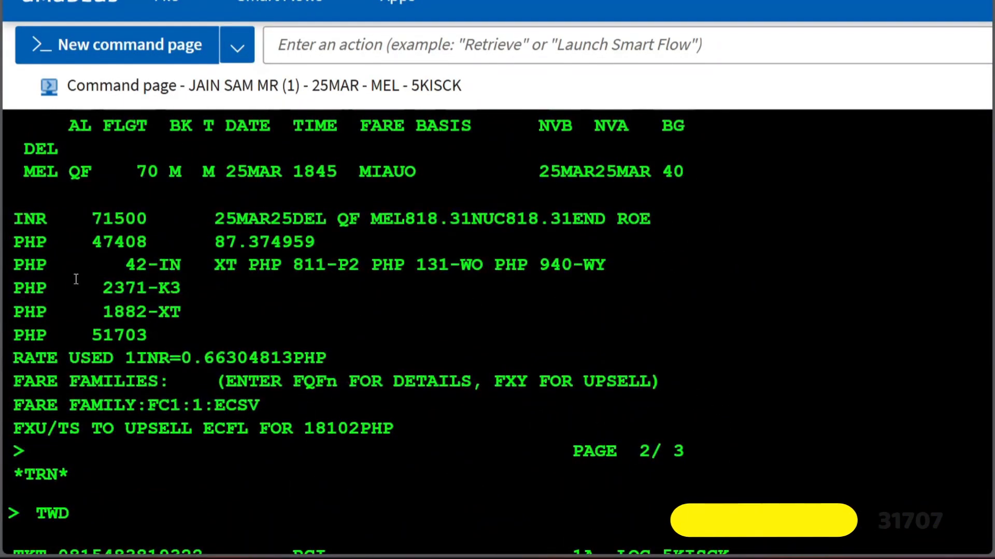
pyautogui.write('DF')
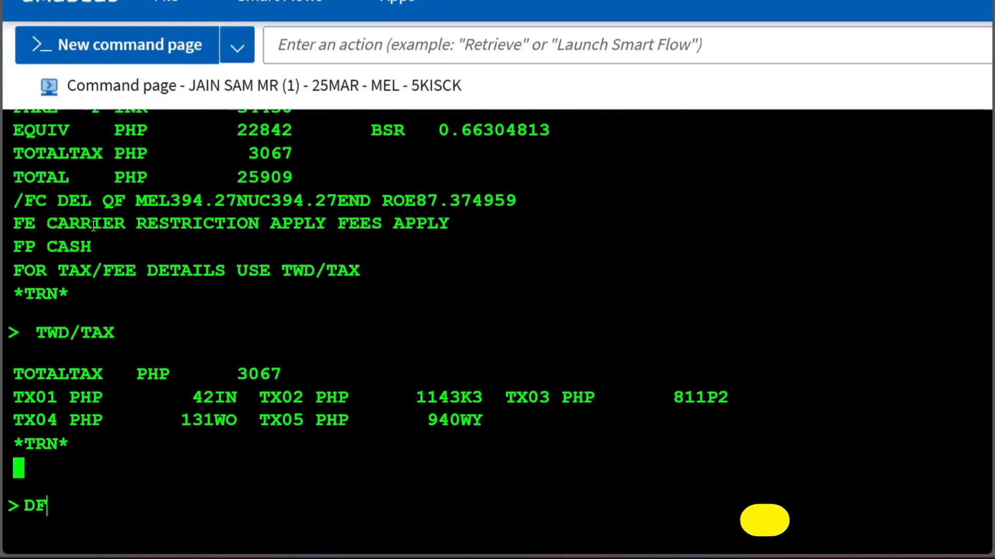
pyautogui.scroll(10, 94, 259)
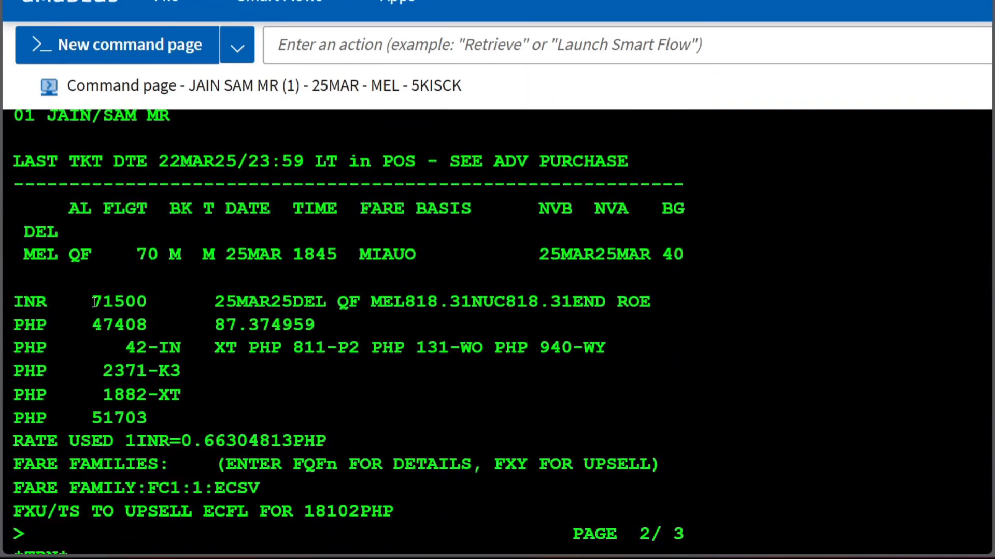
pyautogui.moveTo(94, 303); pyautogui.dragTo(143, 305)
pyautogui.hotkey('ctrl', 'c')
pyautogui.scroll(-10, 137, 314)
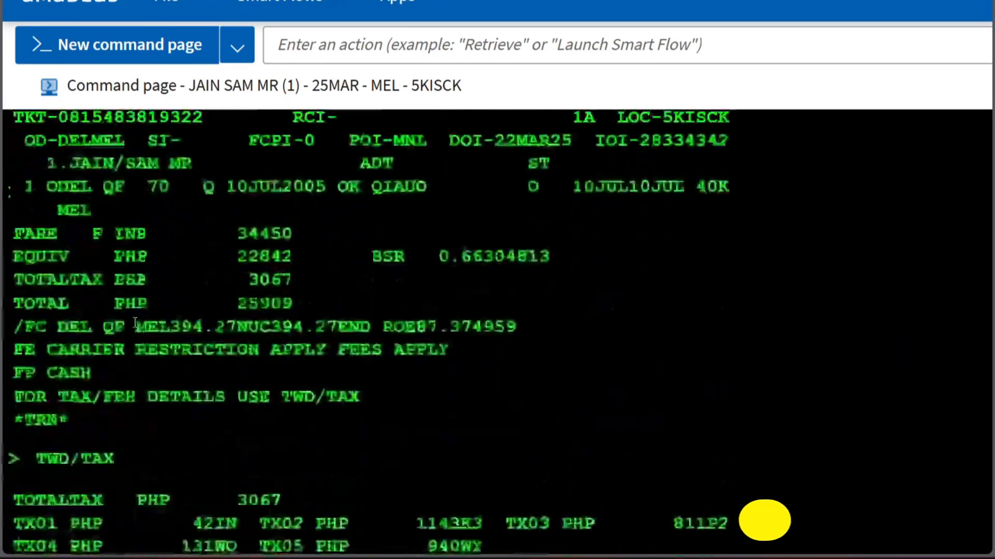
pyautogui.hotkey('ctrl', 'v')
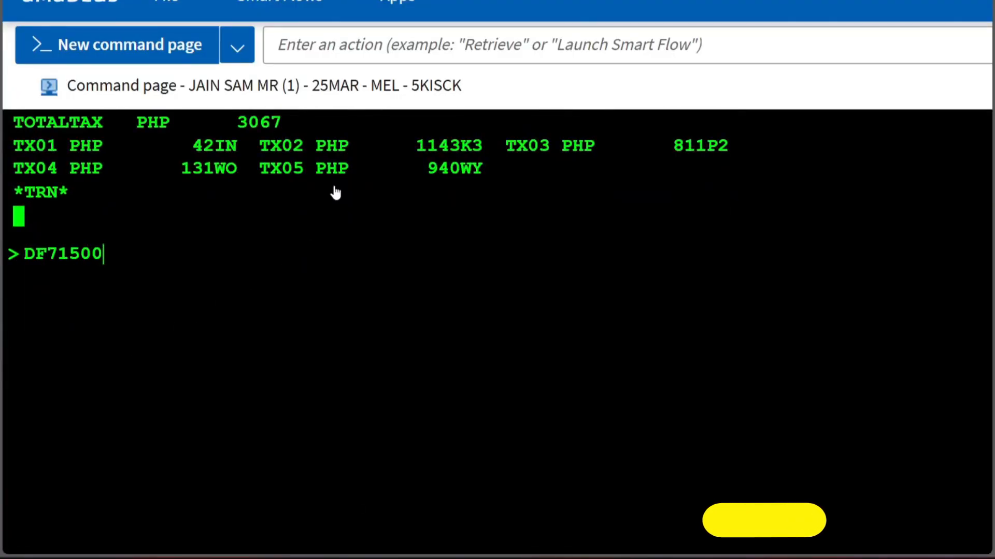
pyautogui.write('-')
pyautogui.scroll(6, 139, 308)
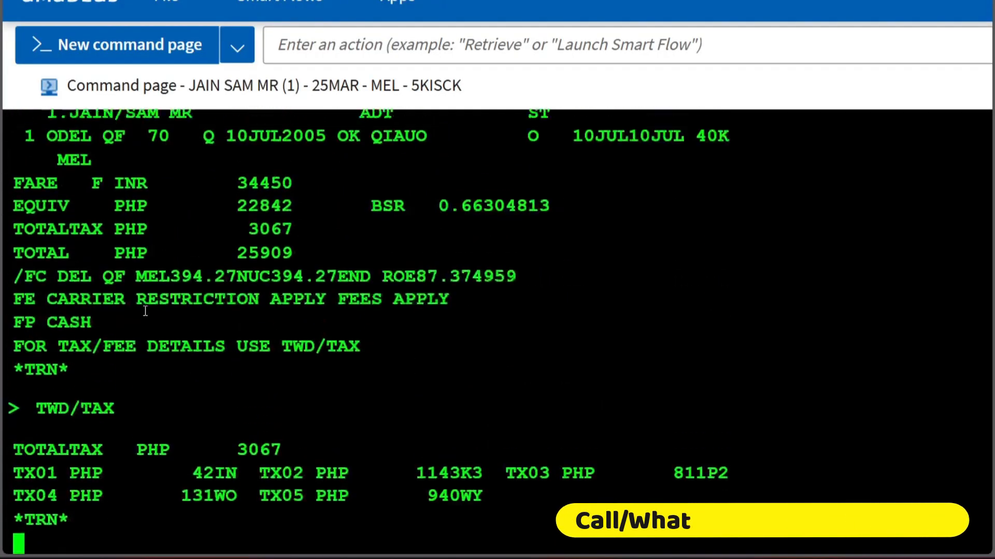
pyautogui.moveTo(238, 243); pyautogui.dragTo(300, 258)
pyautogui.hotkey('ctrl', 'c')
pyautogui.scroll(-5, 253, 314)
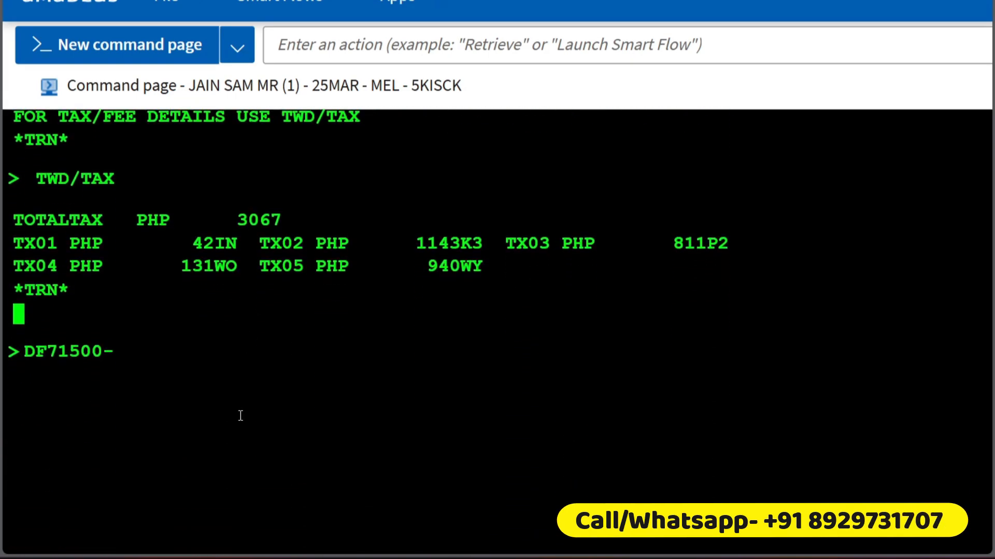
pyautogui.hotkey('ctrl', 'v')
pyautogui.press('Return')
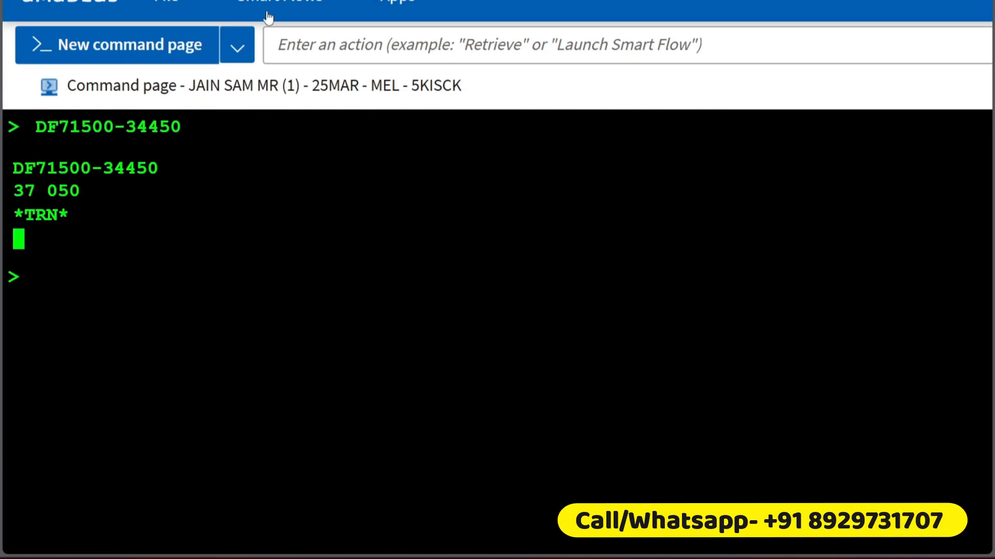
pyautogui.moveTo(15, 198); pyautogui.dragTo(104, 200)
pyautogui.click(589, 206)
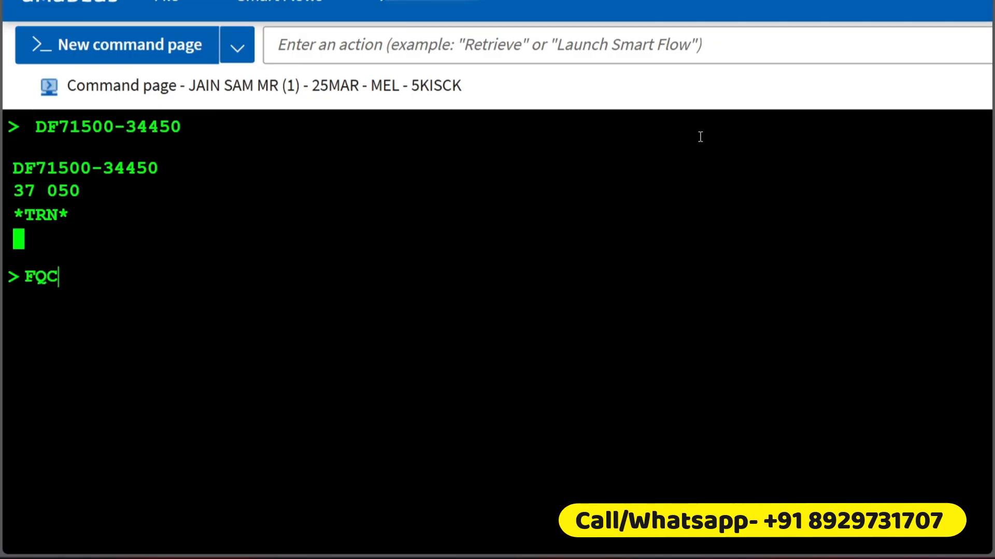
# Step: Convert the INR fare difference to Philippine pesos with the entry FQC37050INR/PHP
pyautogui.write('7')
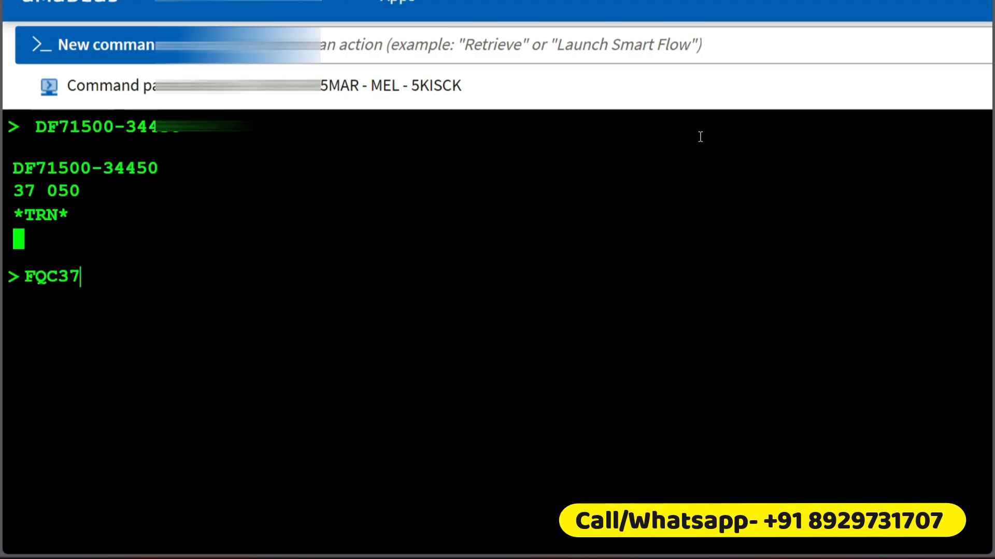
pyautogui.write('0650')
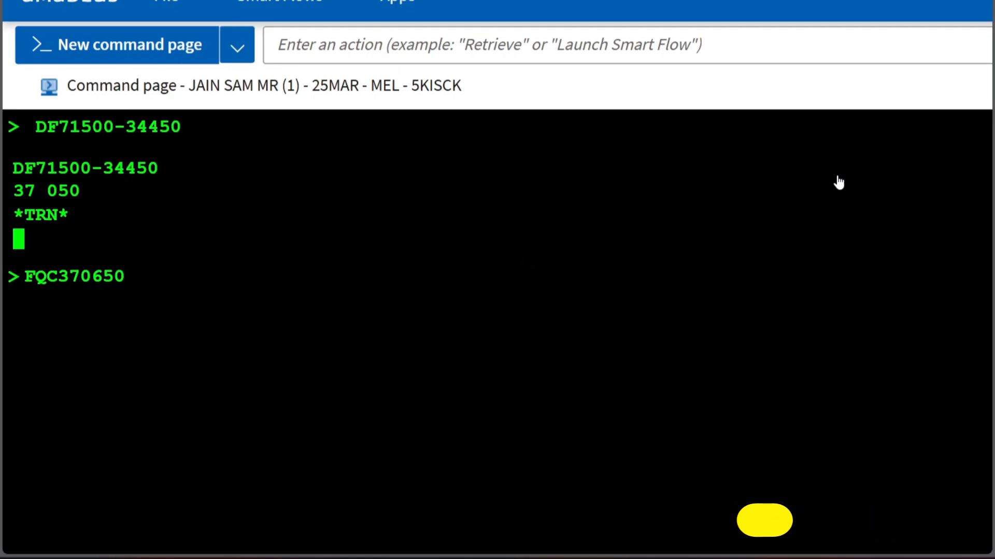
pyautogui.press('BackSpace')
pyautogui.press('BackSpace')
pyautogui.press('BackSpace')
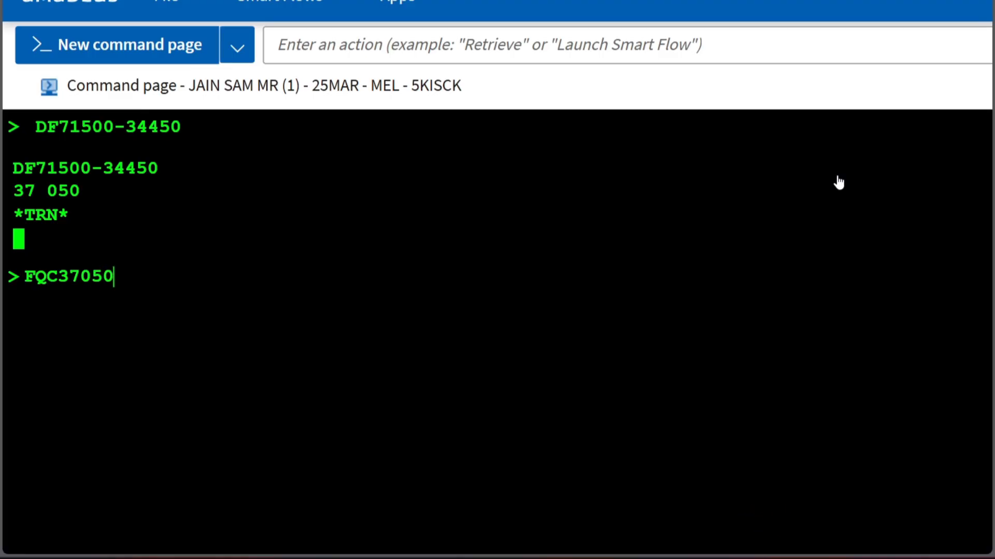
pyautogui.write('50IN')
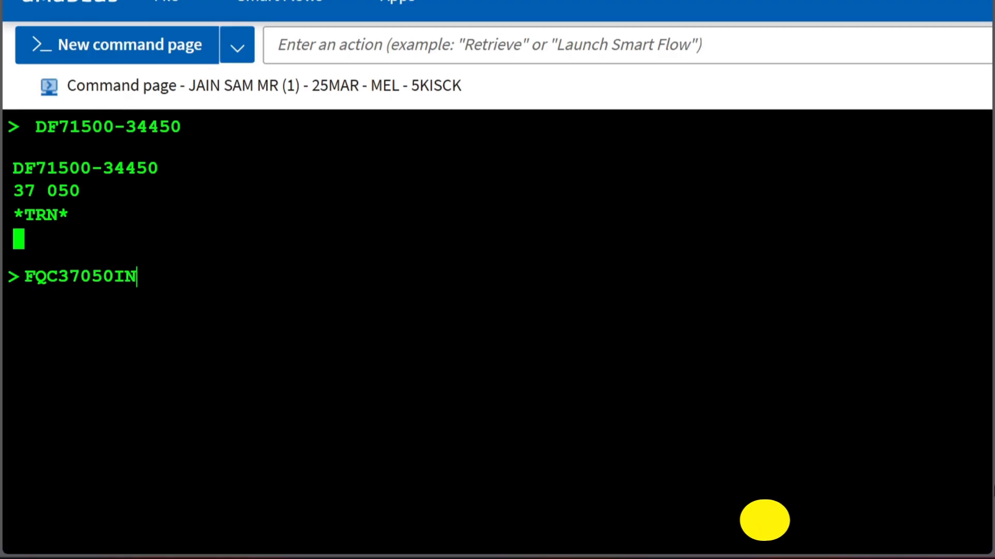
pyautogui.write('R/OHO')
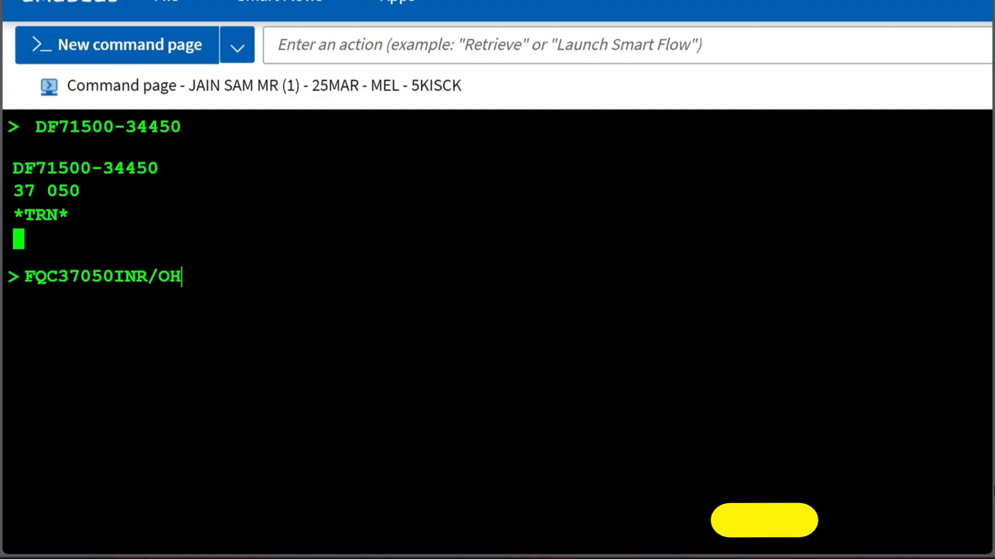
pyautogui.press('BackSpace')
pyautogui.press('BackSpace')
pyautogui.press('BackSpace')
pyautogui.write('PHP')
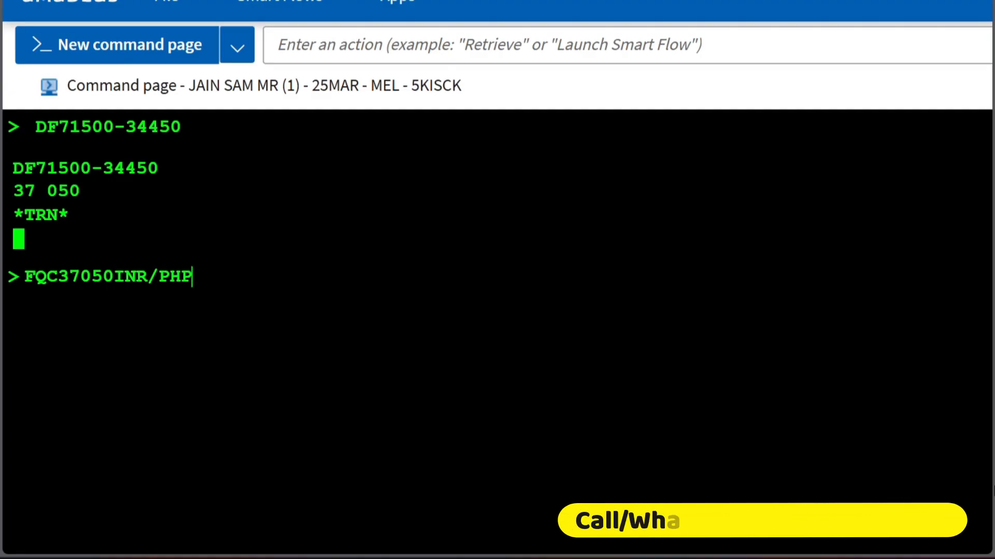
pyautogui.press('Return')
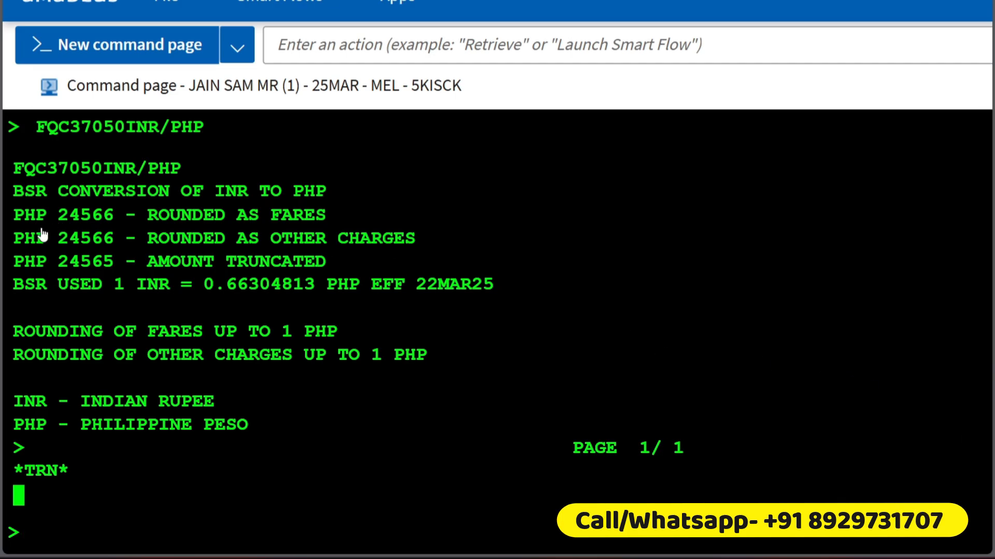
# Step: Copy the PHP amount rounded as fares and record it in the Notepad notes as 24566PHP, below the 8000 INR line
pyautogui.moveTo(50, 216); pyautogui.dragTo(118, 228)
pyautogui.hotkey('ctrl', 'c')
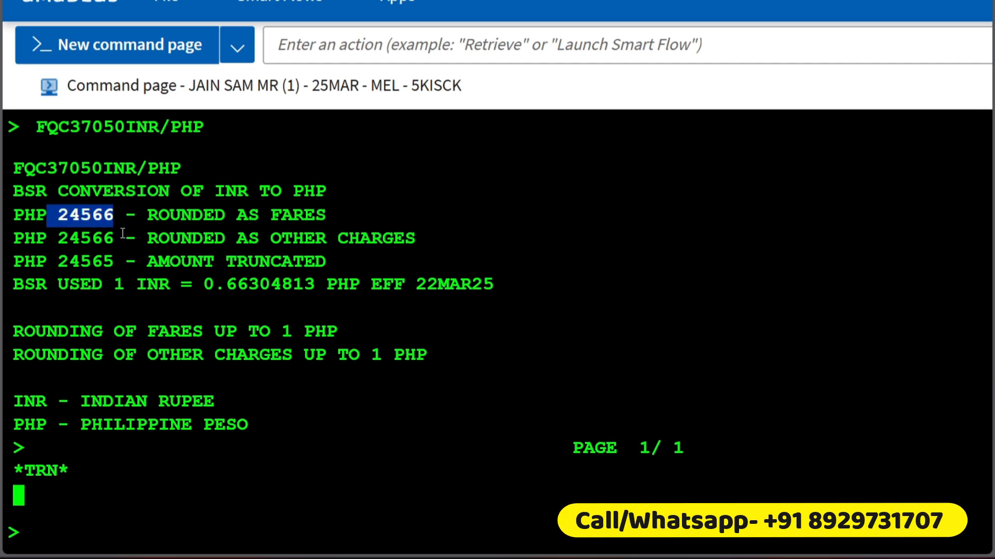
pyautogui.scroll(-3, 123, 235)
pyautogui.hotkey('alt', 'Tab')
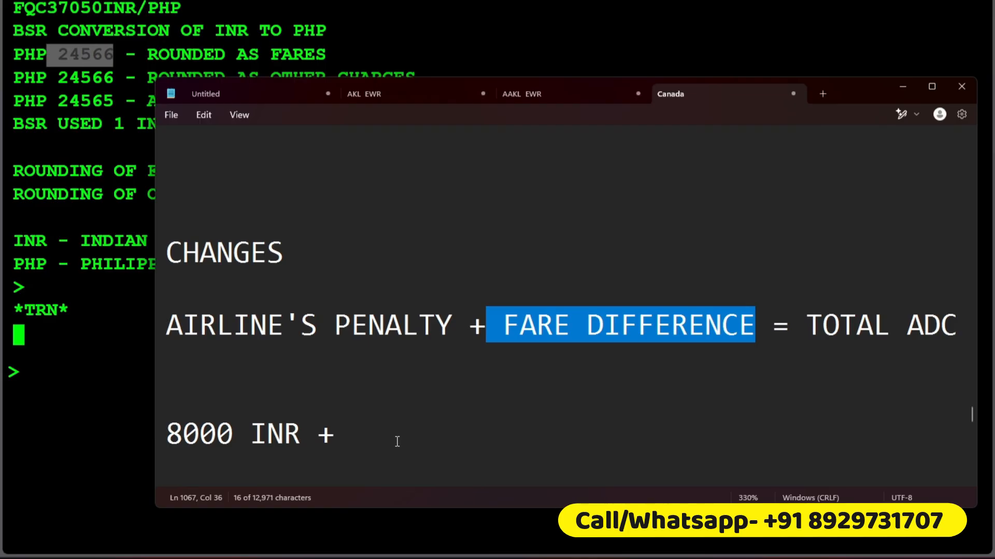
pyautogui.scroll(-2, 348, 404)
pyautogui.click(300, 359)
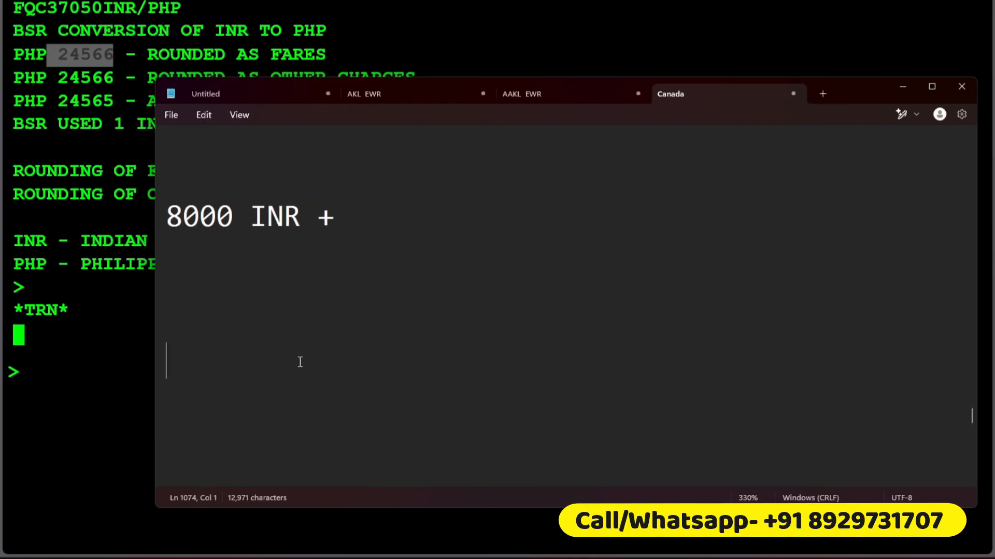
pyautogui.hotkey('ctrl', 'v')
pyautogui.write('PH')
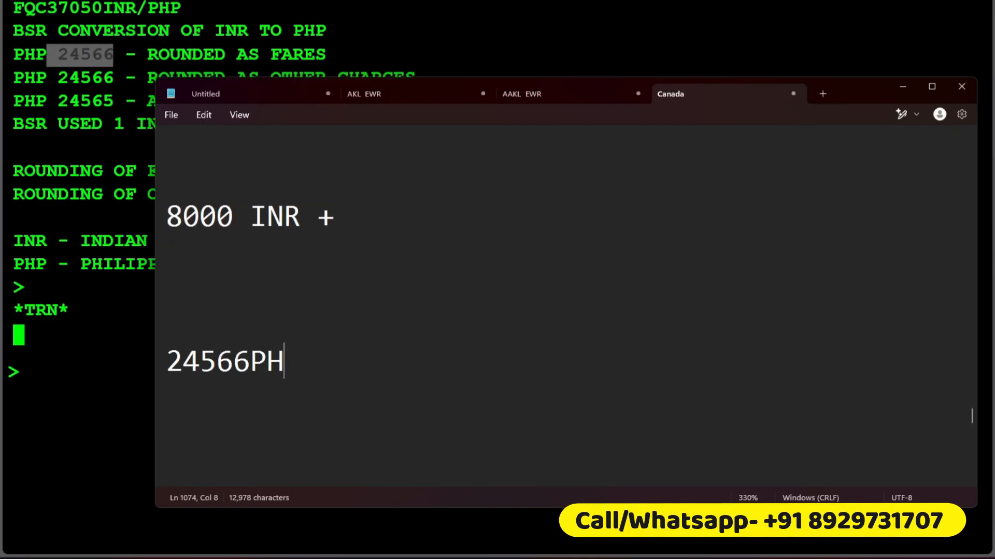
pyautogui.write('PO')
pyautogui.press('BackSpace')
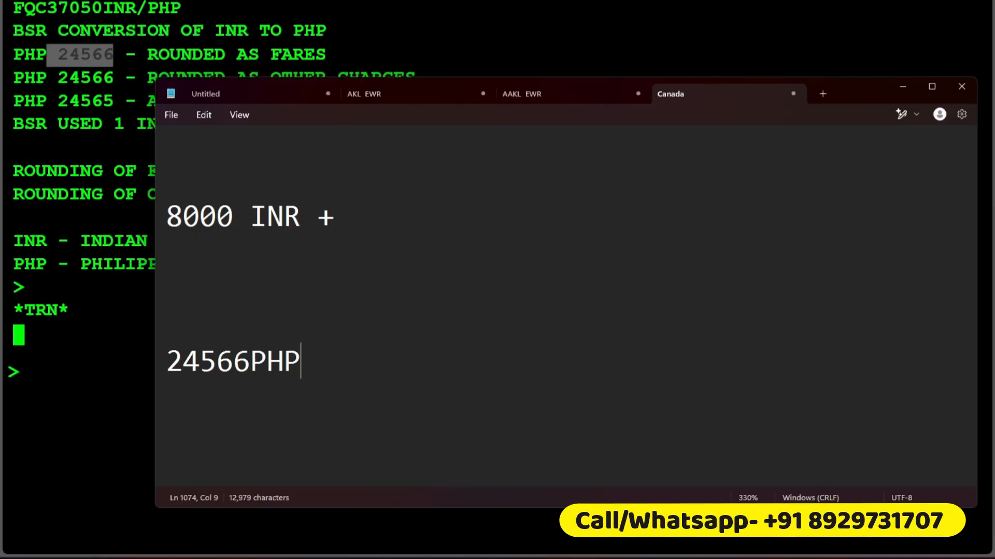
# Step: Label the 24566PHP amount in the notes as "= BASE FARE DIFFERENCE"
pyautogui.moveTo(247, 214); pyautogui.dragTo(160, 222)
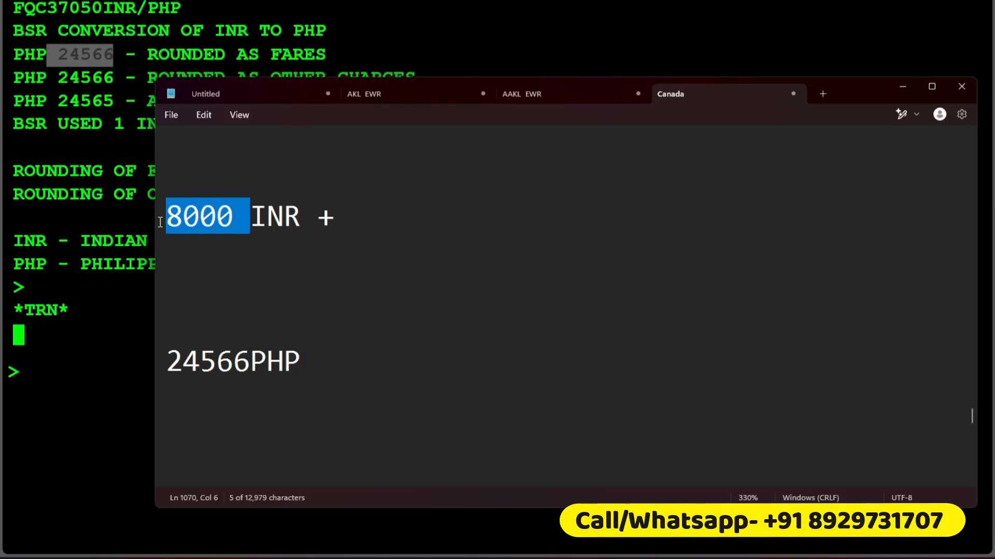
pyautogui.click(312, 361)
pyautogui.write('= BAS')
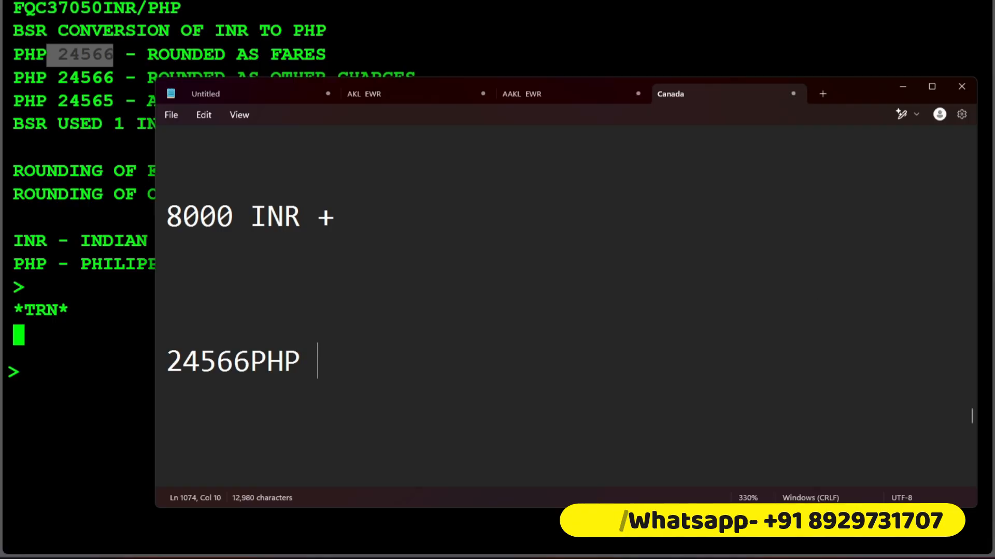
pyautogui.write('E FARE F')
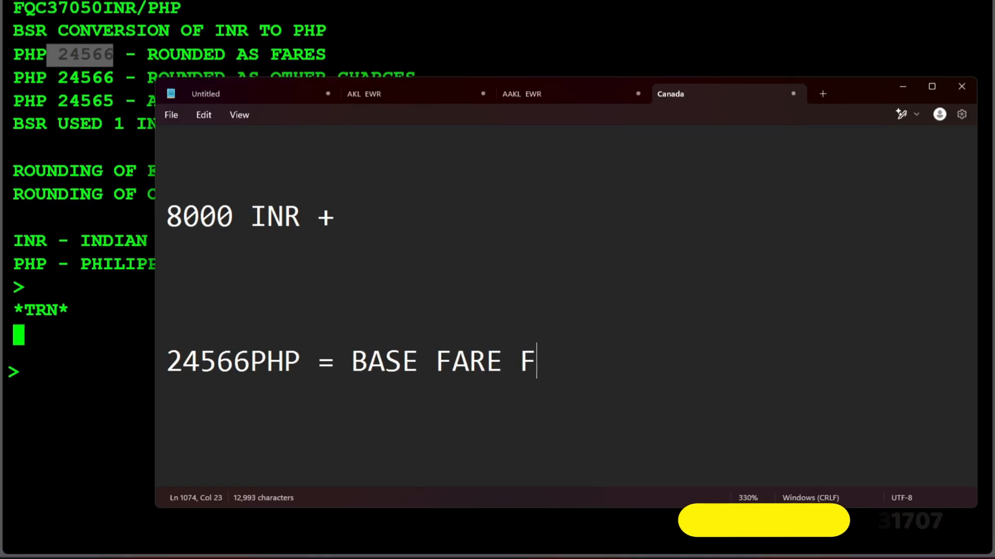
pyautogui.press('BackSpace')
pyautogui.write('DIFFETR')
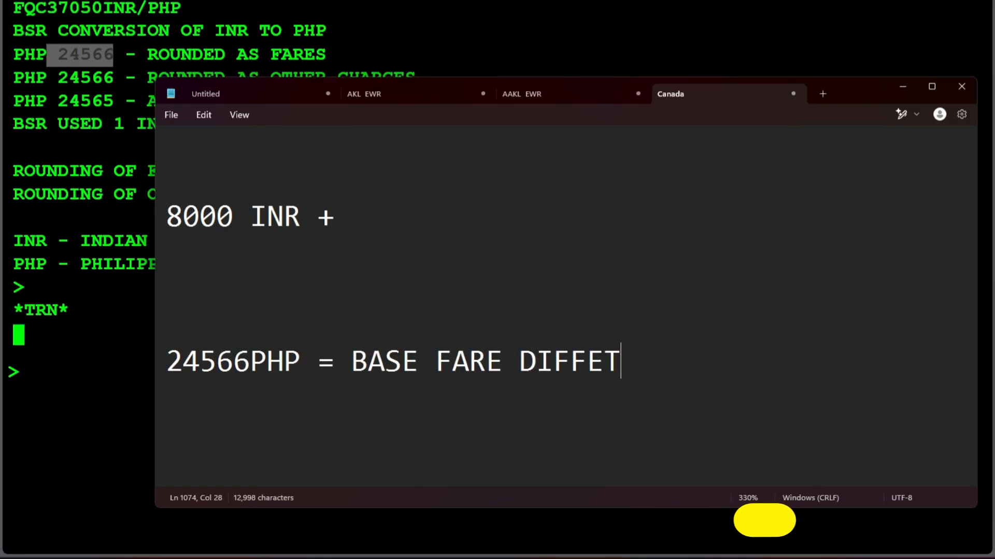
pyautogui.press('BackSpace')
pyautogui.press('BackSpace')
pyautogui.write('RE')
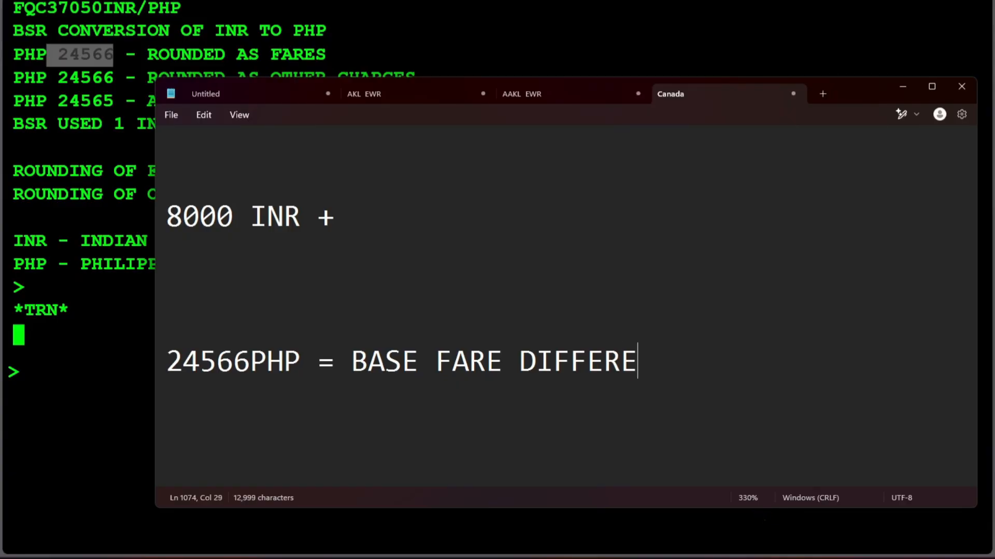
pyautogui.write('NC')
# Step: Return to the Amadeus command page and redisplay the booking with RT
pyautogui.hotkey('alt', 'Tab')
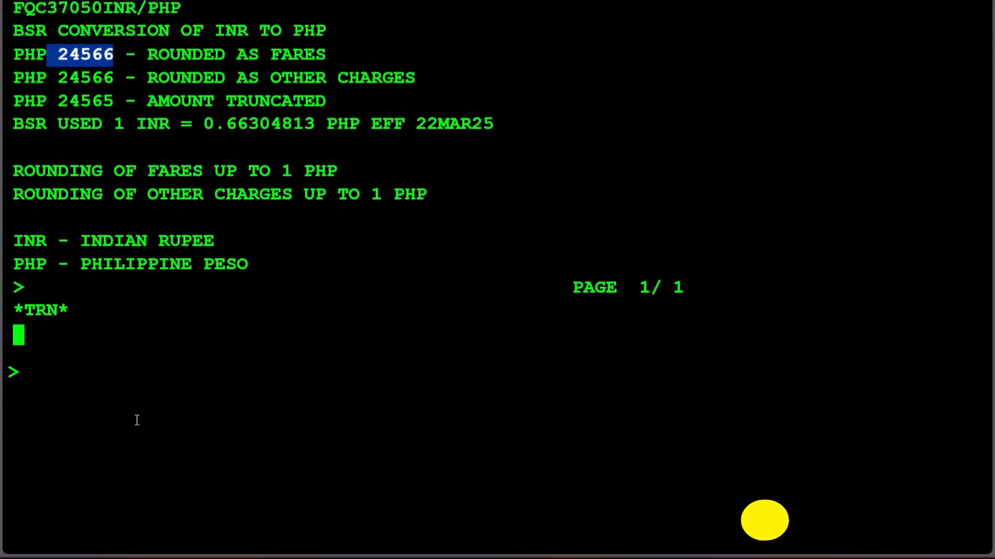
pyautogui.click(191, 446)
pyautogui.write('RT')
pyautogui.press('Return')
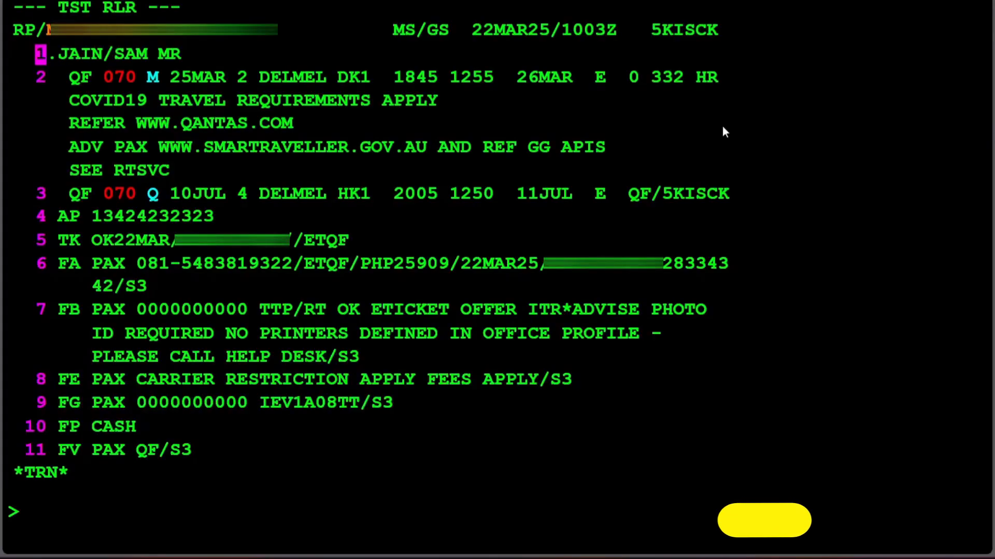
# Step: Compare the IN tax of the new pricing with the issued ticket's tax breakdown, and highlight the new K3 tax
pyautogui.scroll(15, 291, 286)
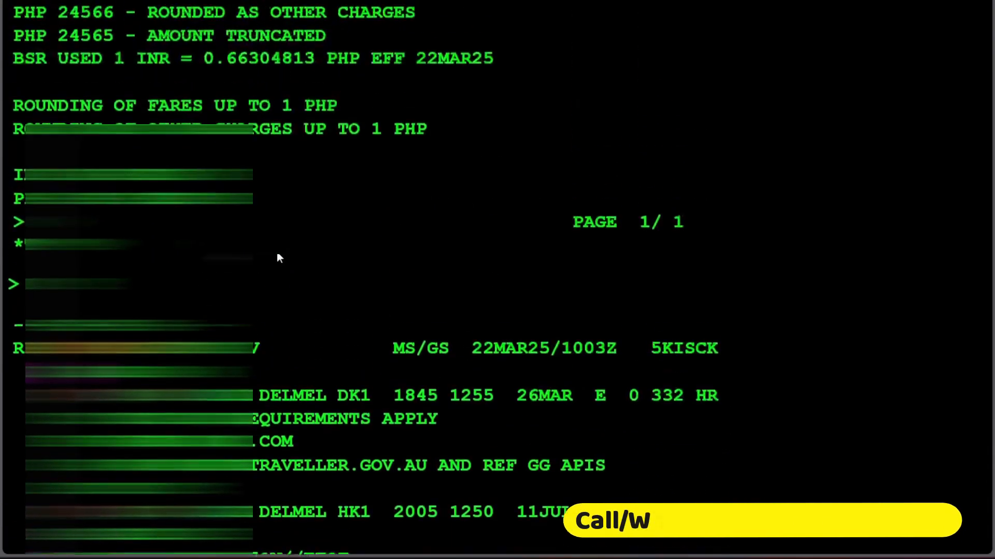
pyautogui.scroll(6, 279, 249)
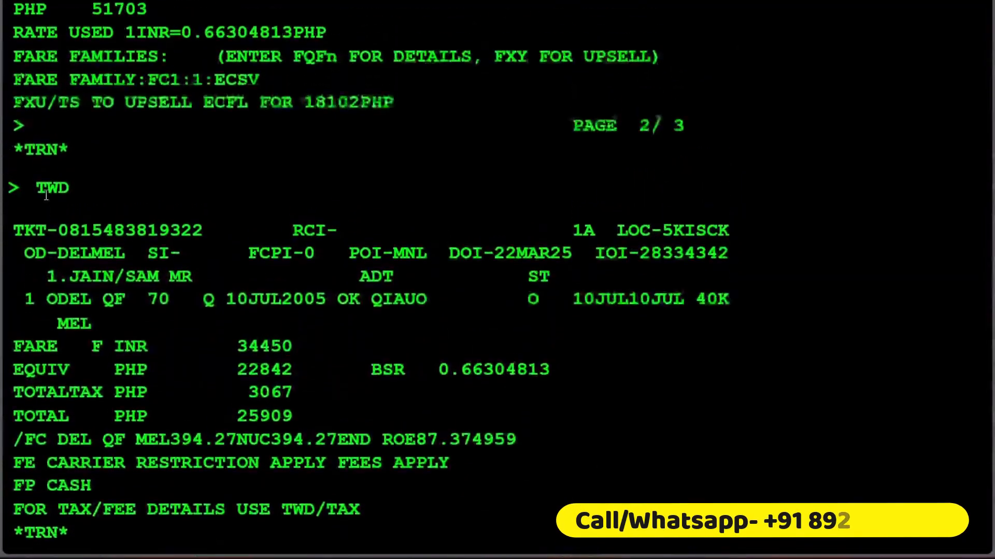
pyautogui.scroll(2, 65, 113)
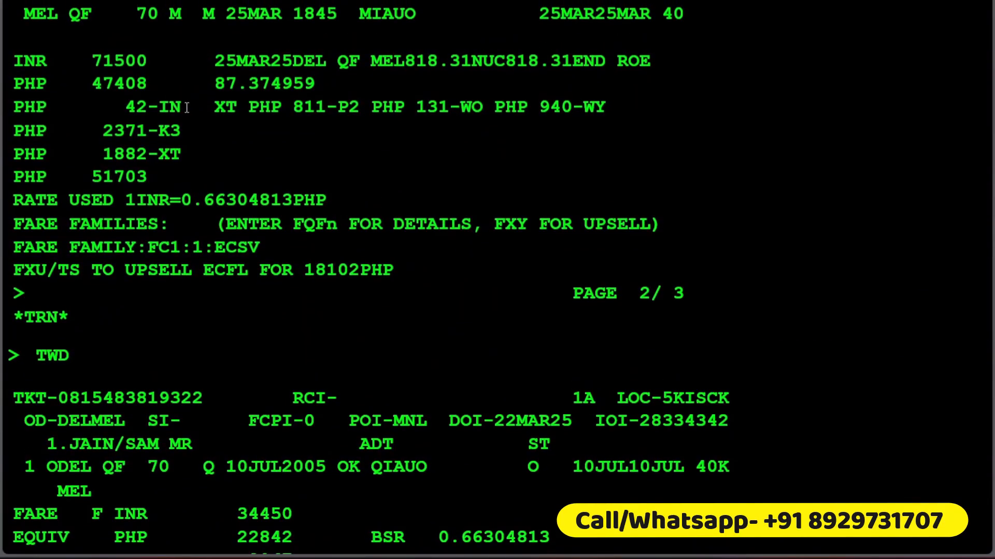
pyautogui.moveTo(191, 101); pyautogui.dragTo(124, 101)
pyautogui.scroll(-5, 150, 176)
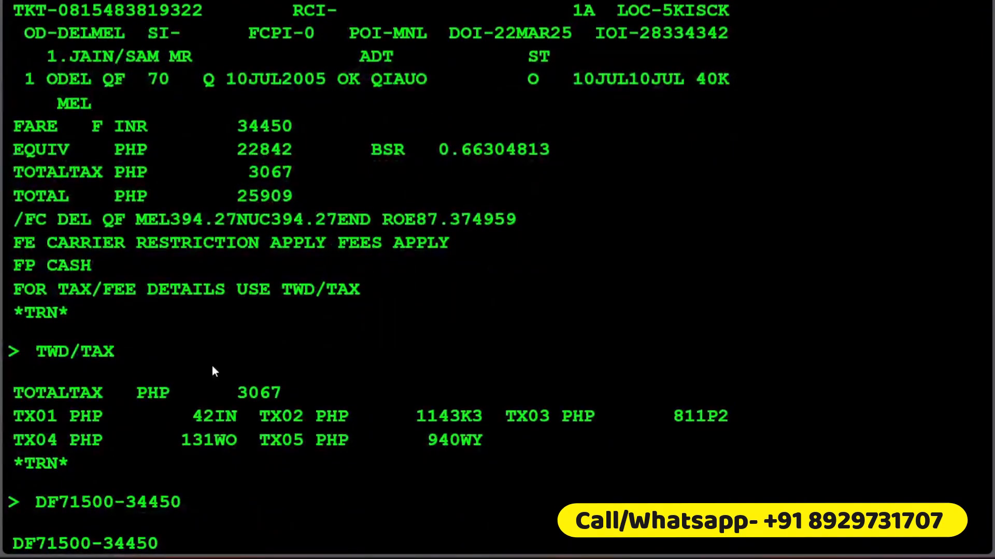
pyautogui.moveTo(248, 417); pyautogui.dragTo(146, 419)
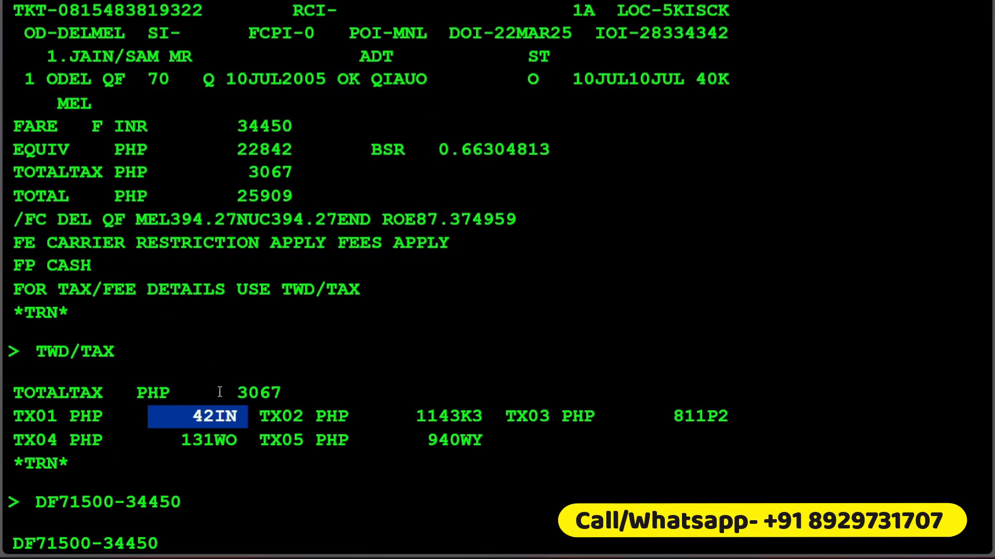
pyautogui.scroll(6, 195, 304)
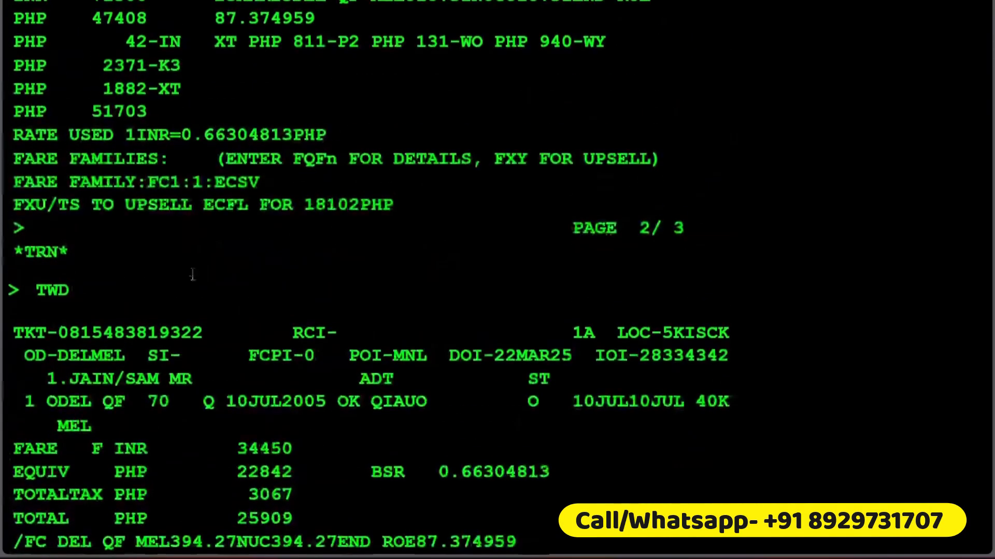
pyautogui.moveTo(194, 173); pyautogui.dragTo(73, 167)
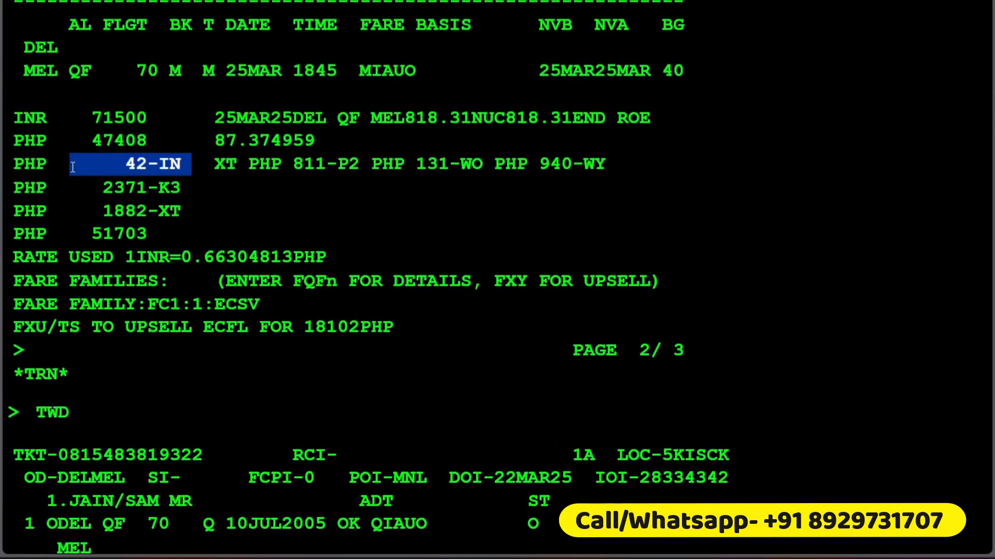
pyautogui.moveTo(202, 185); pyautogui.dragTo(81, 191)
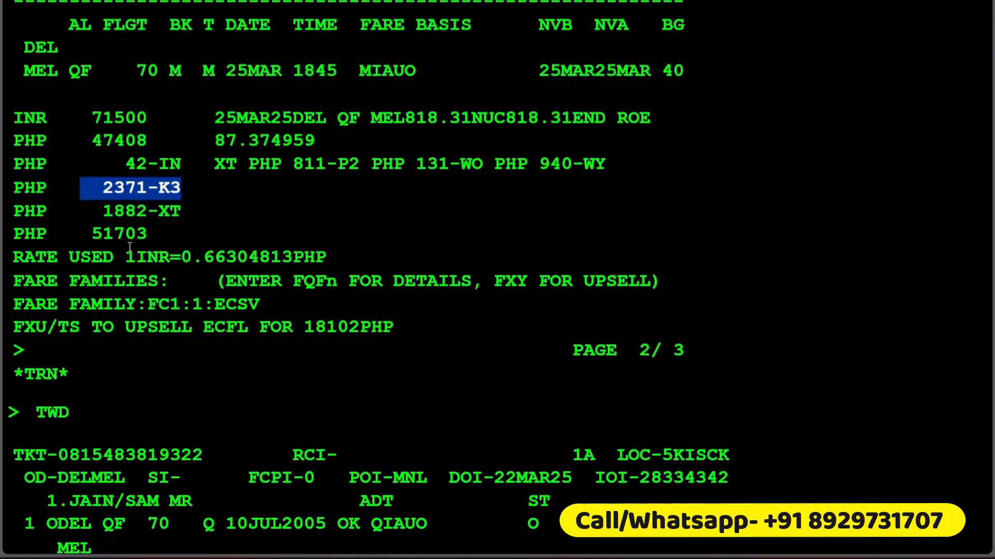
# Step: Calculate the difference between the new and issued K3 tax amounts with the entry DF2371-1143
pyautogui.scroll(-9, 153, 266)
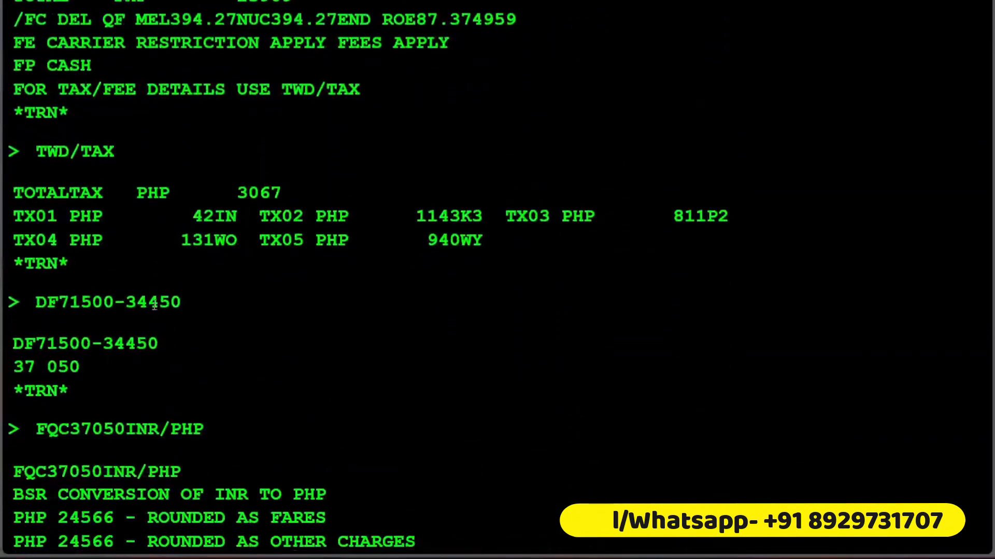
pyautogui.moveTo(460, 218); pyautogui.dragTo(406, 217)
pyautogui.rightClick(422, 215)
pyautogui.click(439, 225)
pyautogui.scroll(-14, 191, 355)
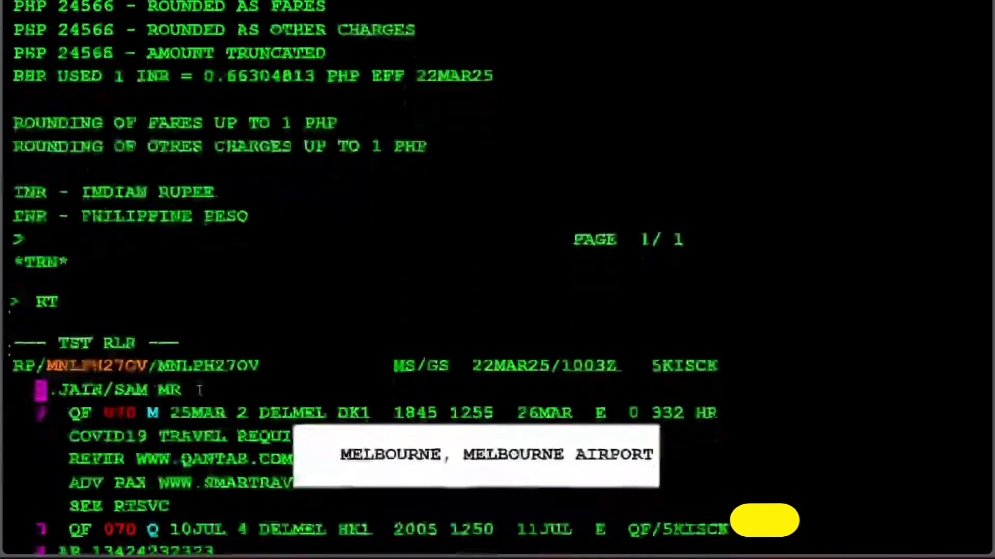
pyautogui.write('DF')
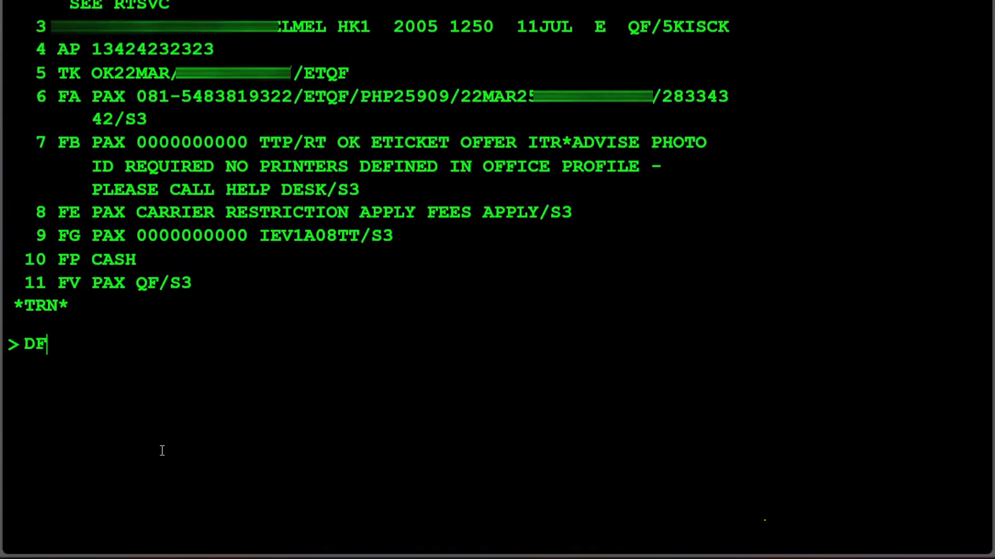
pyautogui.scroll(12, 162, 455)
pyautogui.scroll(10, 202, 223)
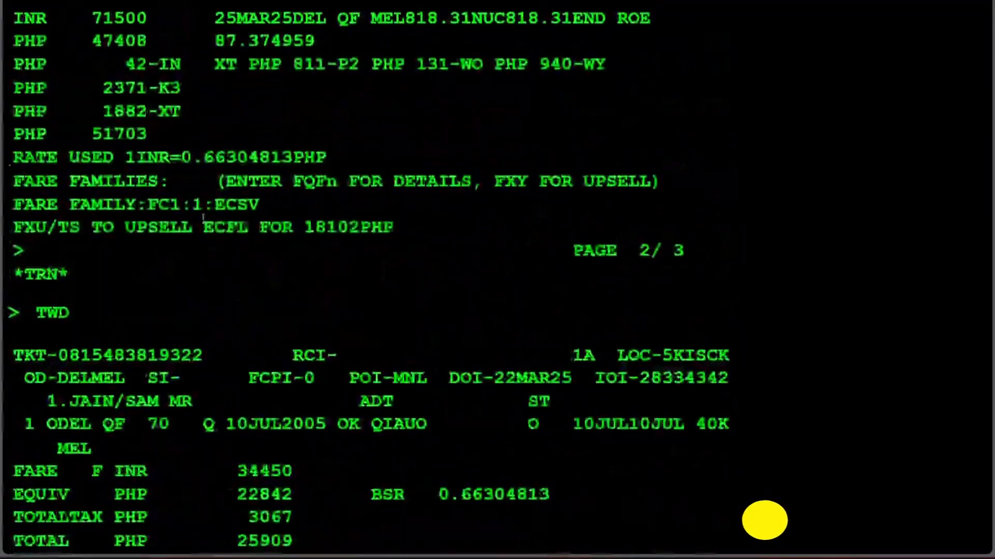
pyautogui.scroll(2, 202, 218)
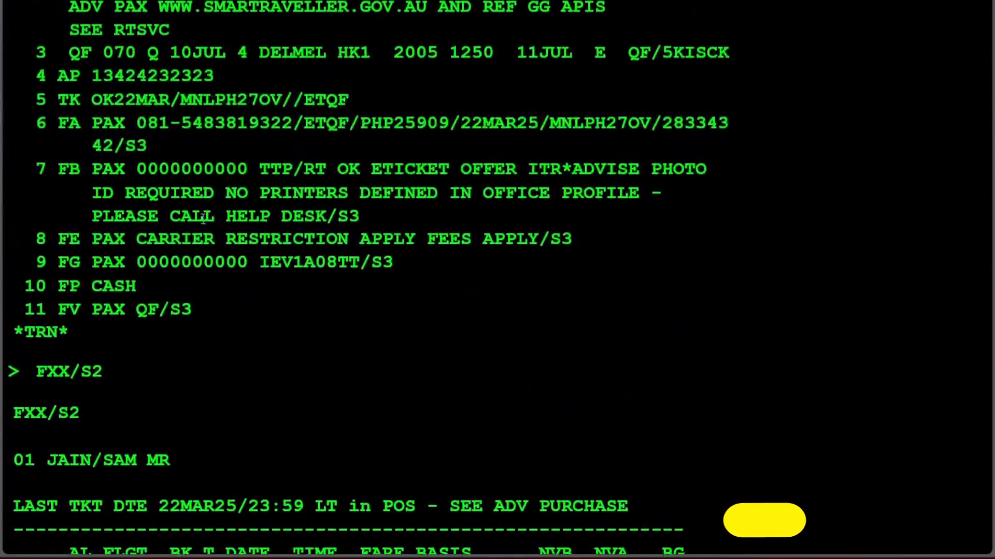
pyautogui.scroll(-4, 200, 394)
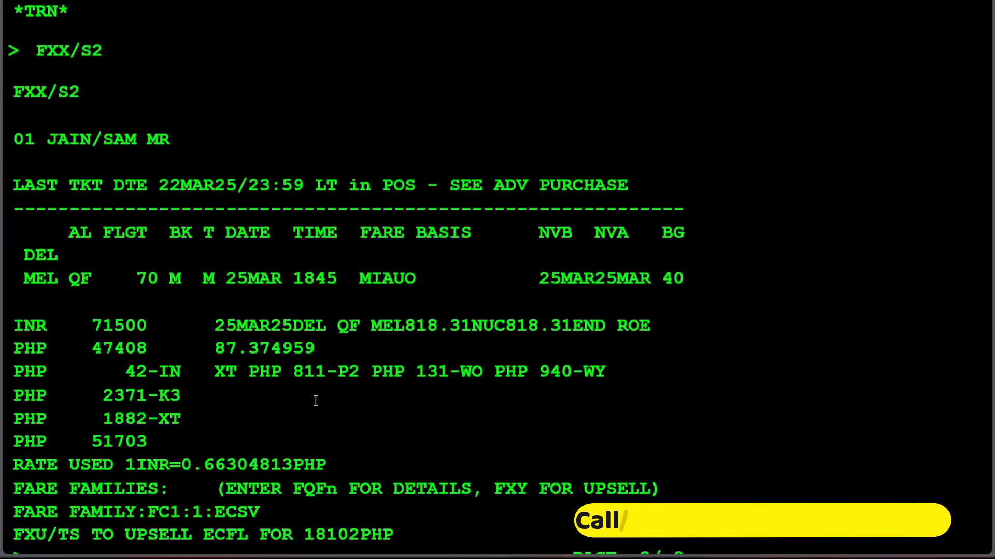
pyautogui.write('1143')
pyautogui.press('Left')
pyautogui.press('Left')
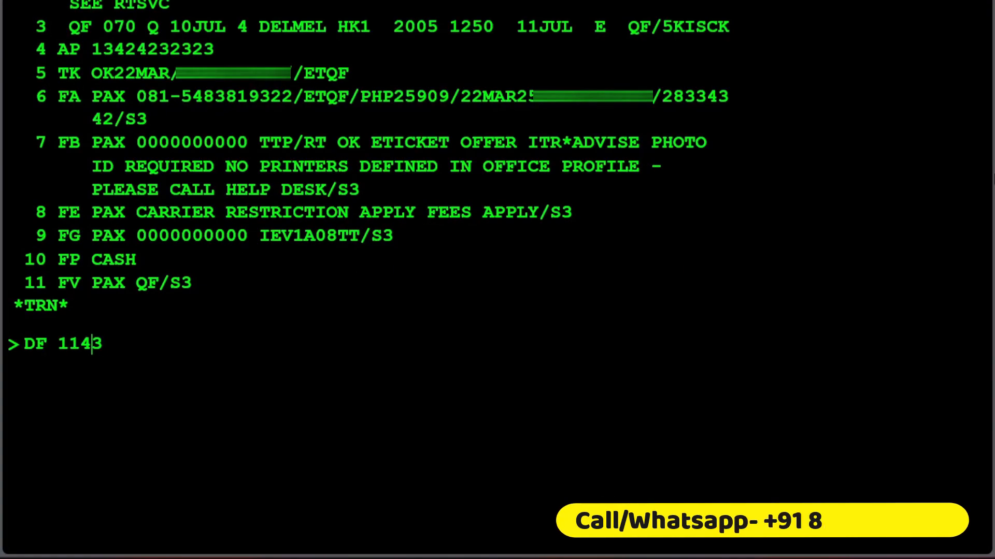
pyautogui.write('2371-')
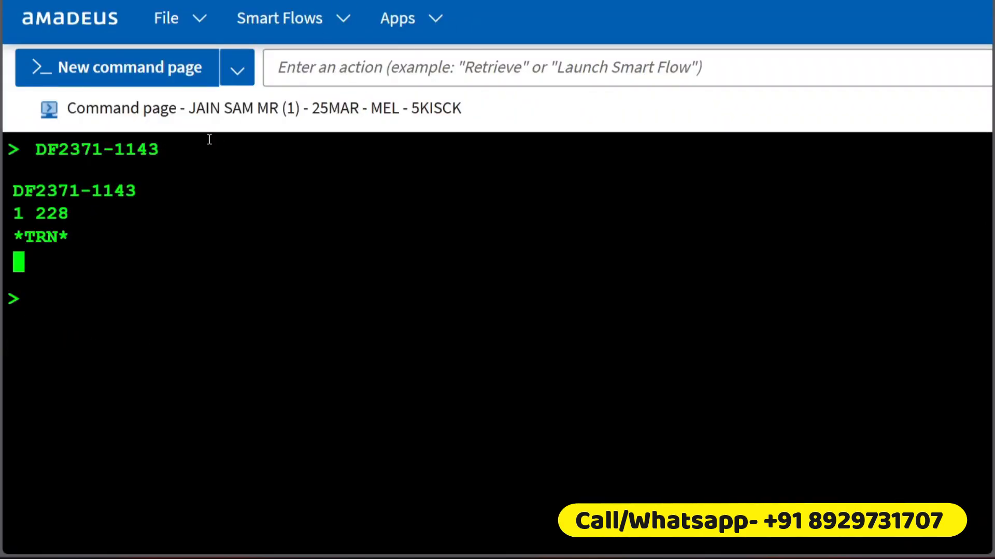
# Step: Copy the calculated K3 tax difference 1 228 into the notes below the base fare difference and label it "= K3"
pyautogui.moveTo(37, 228); pyautogui.dragTo(115, 230)
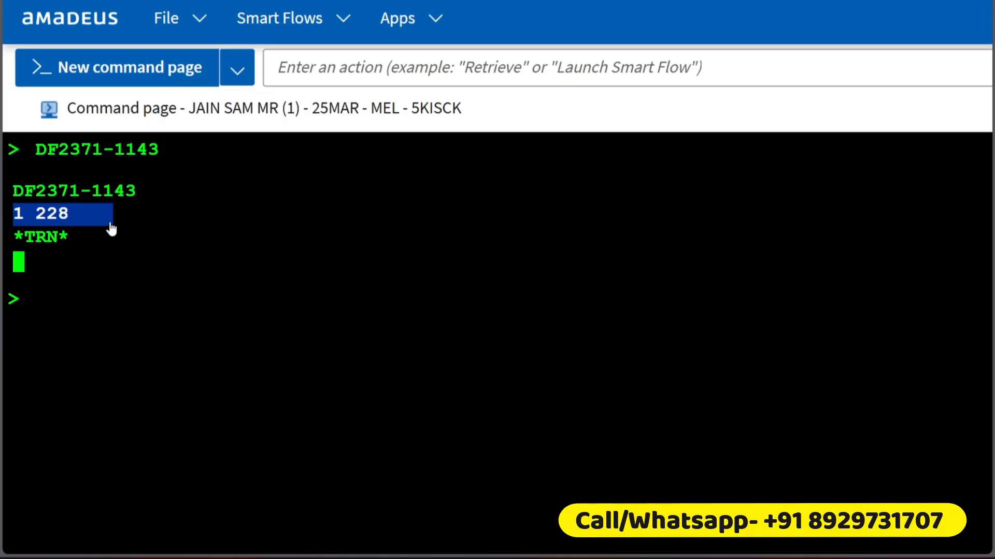
pyautogui.hotkey('alt', 'Tab')
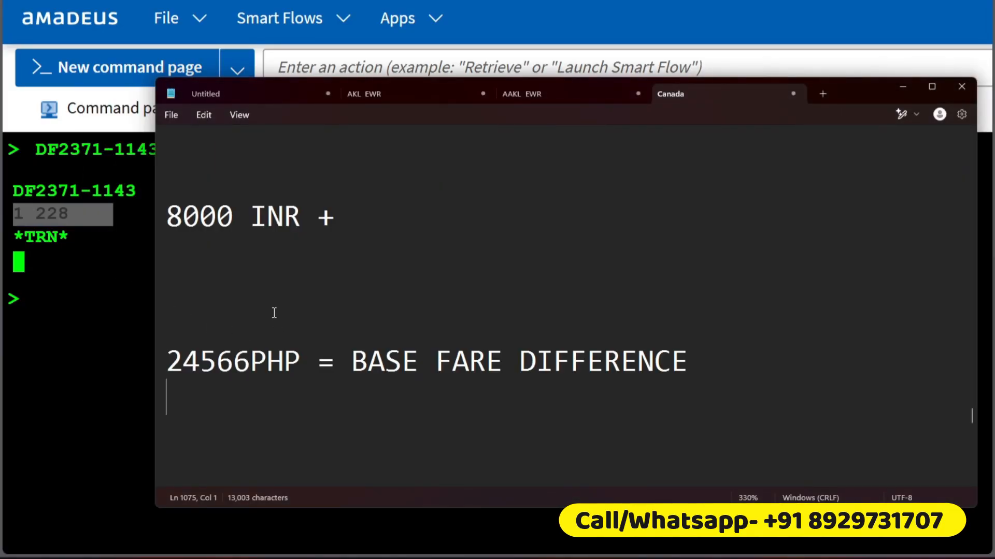
pyautogui.hotkey('ctrl', 'v')
pyautogui.write('= K3')
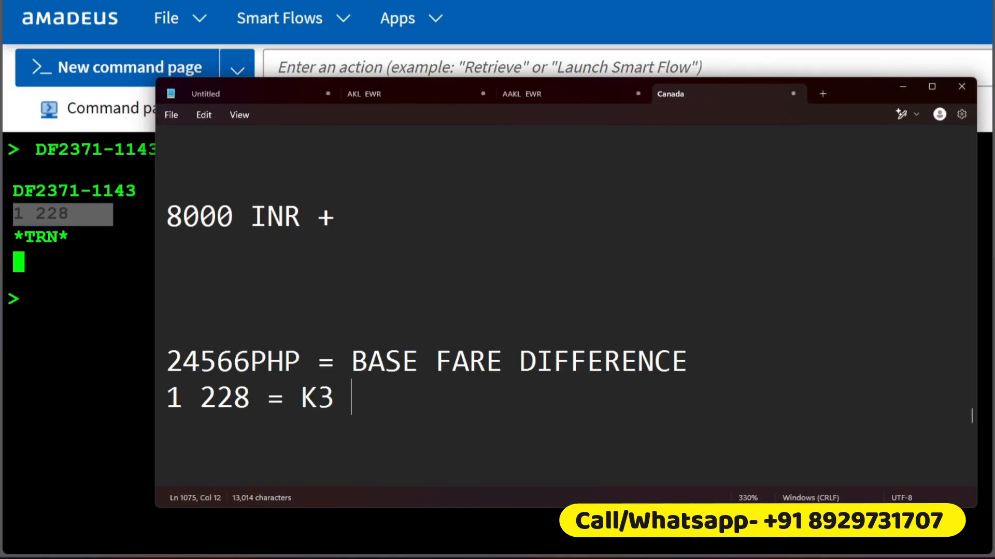
pyautogui.press('Return')
# Step: Return to the Amadeus command page and examine the XT tax amount and its P2, WO and WY breakdown in the new pricing
pyautogui.hotkey('alt', 'Tab')
pyautogui.scroll(20, 133, 244)
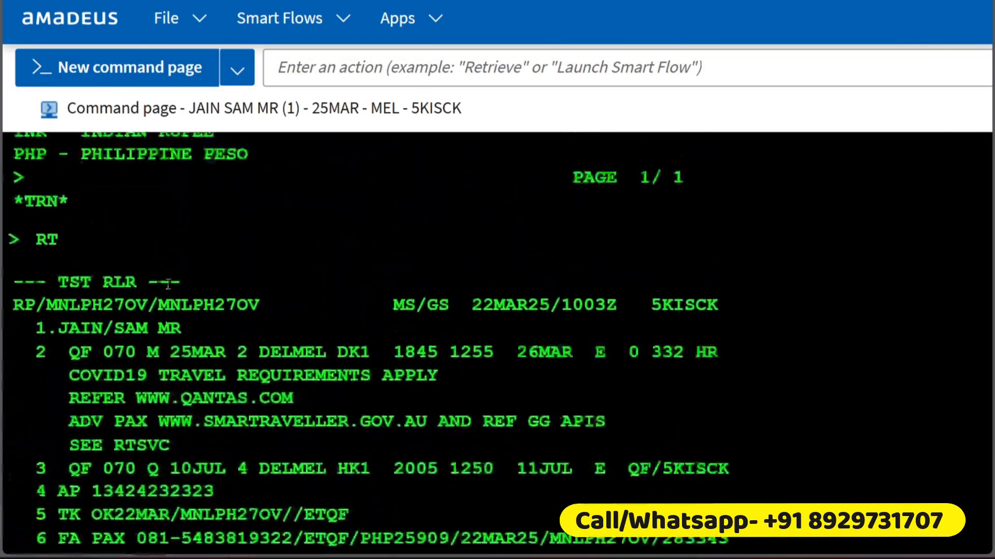
pyautogui.scroll(3, 182, 303)
pyautogui.scroll(-4, 184, 296)
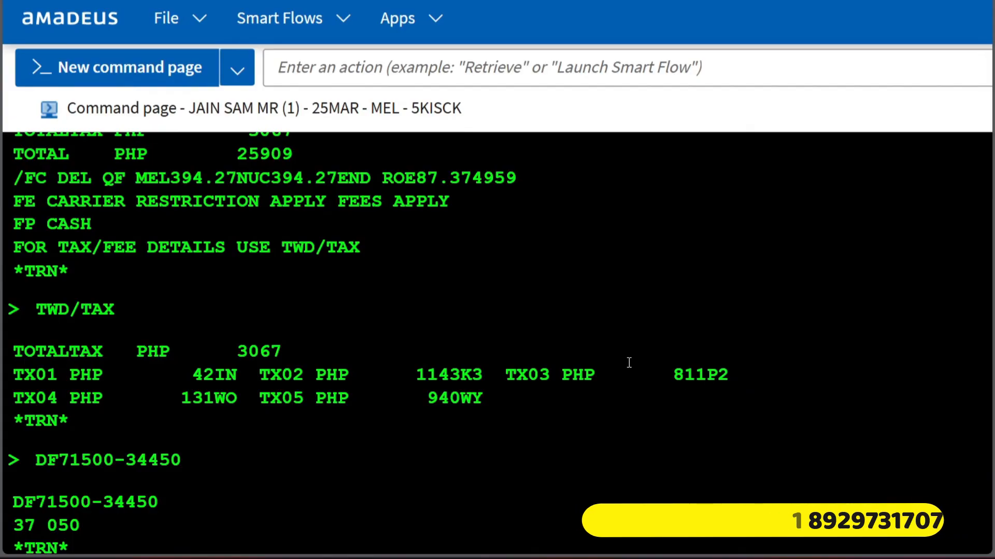
pyautogui.scroll(8, 193, 256)
pyautogui.scroll(2, 217, 282)
pyautogui.scroll(-4, 217, 282)
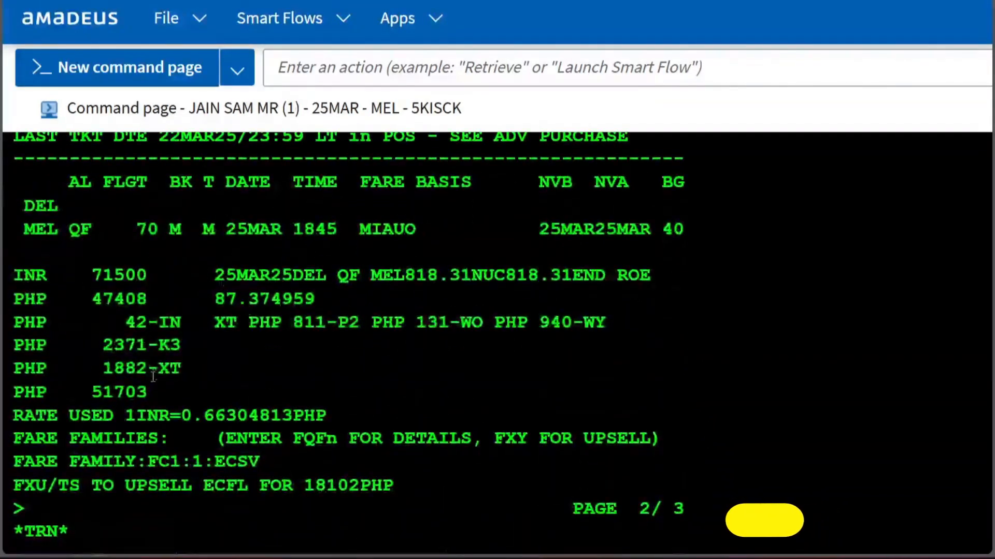
pyautogui.moveTo(181, 368); pyautogui.dragTo(87, 368)
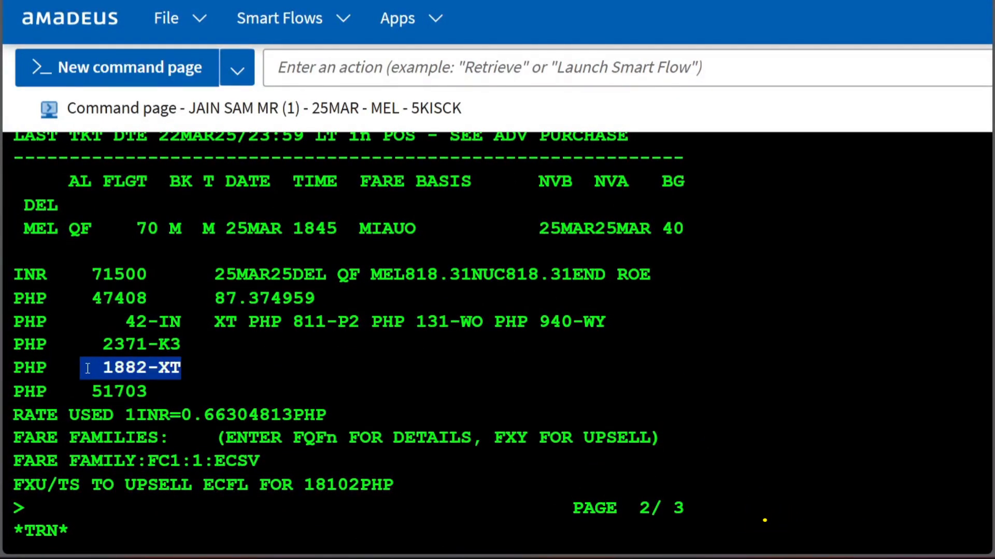
pyautogui.moveTo(217, 331); pyautogui.dragTo(609, 322)
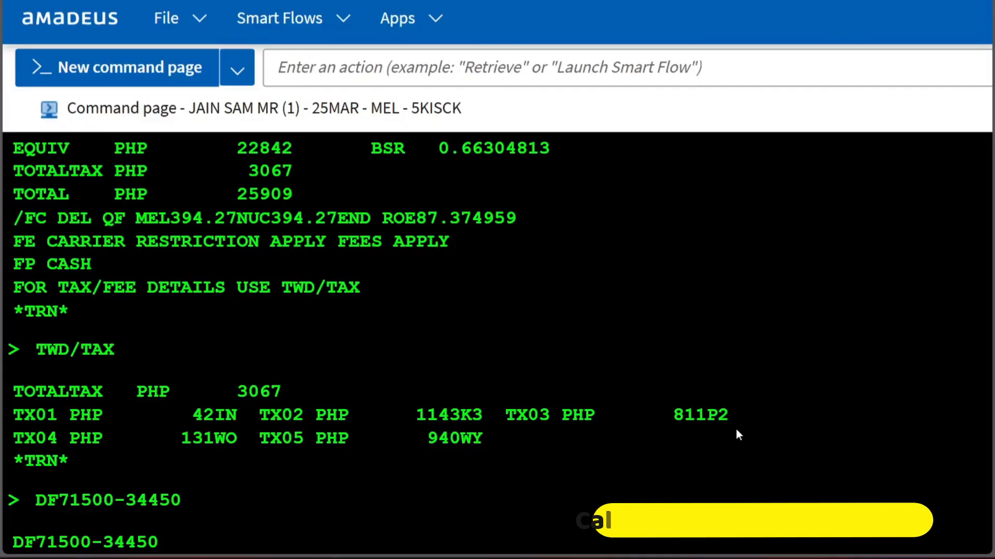
# Step: Compare the P2, WO and WY taxes in the issued ticket's tax breakdown with those of the new pricing
pyautogui.moveTo(730, 414); pyautogui.dragTo(661, 414)
pyautogui.scroll(2, 154, 401)
pyautogui.scroll(8, 154, 401)
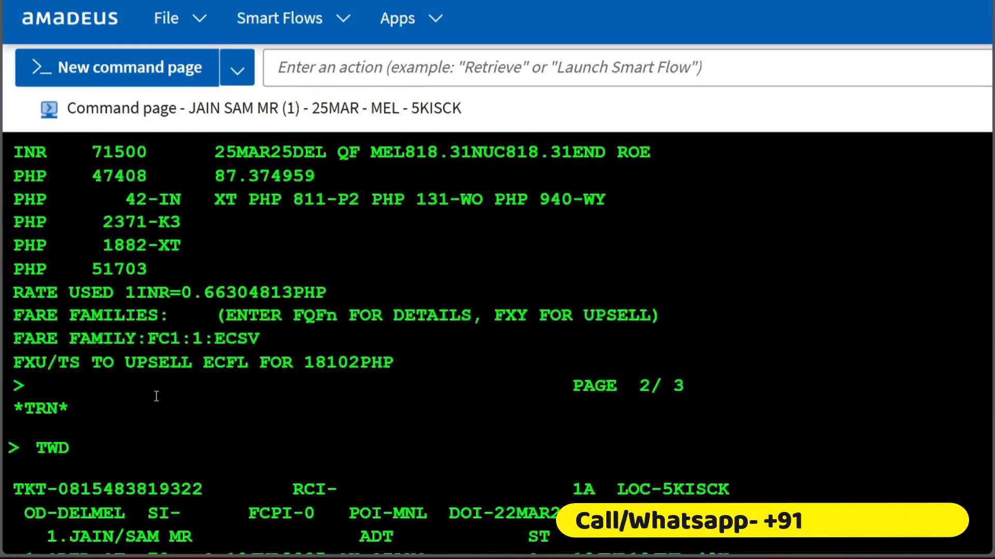
pyautogui.moveTo(481, 389); pyautogui.dragTo(389, 386)
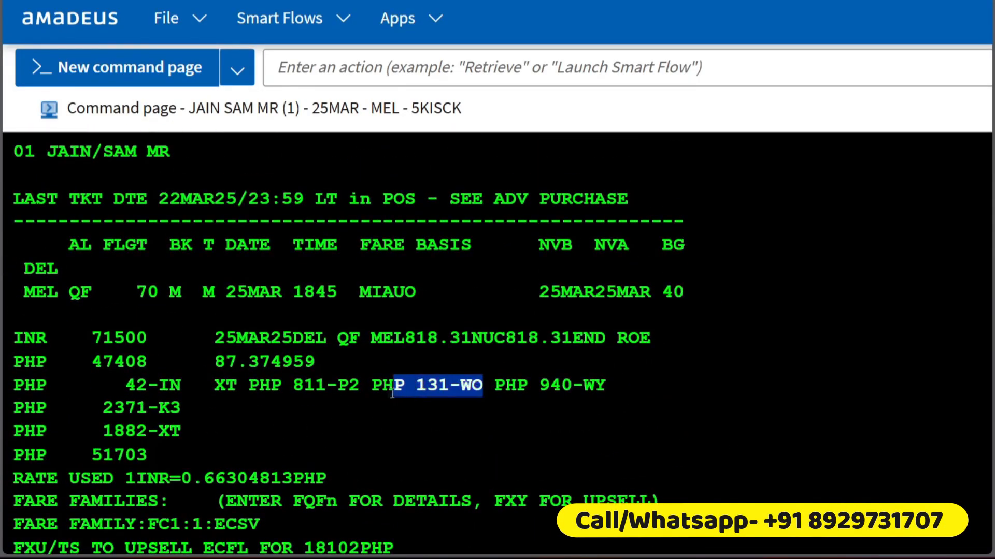
pyautogui.scroll(-6, 388, 386)
pyautogui.scroll(-4, 389, 386)
pyautogui.scroll(-2, 79, 484)
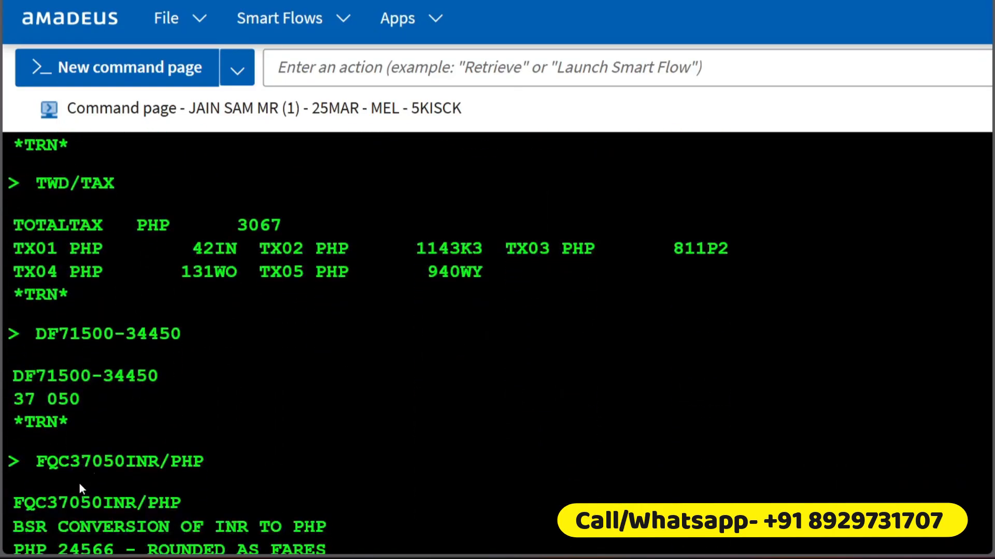
pyautogui.moveTo(244, 285); pyautogui.dragTo(179, 279)
pyautogui.moveTo(517, 280); pyautogui.dragTo(388, 270)
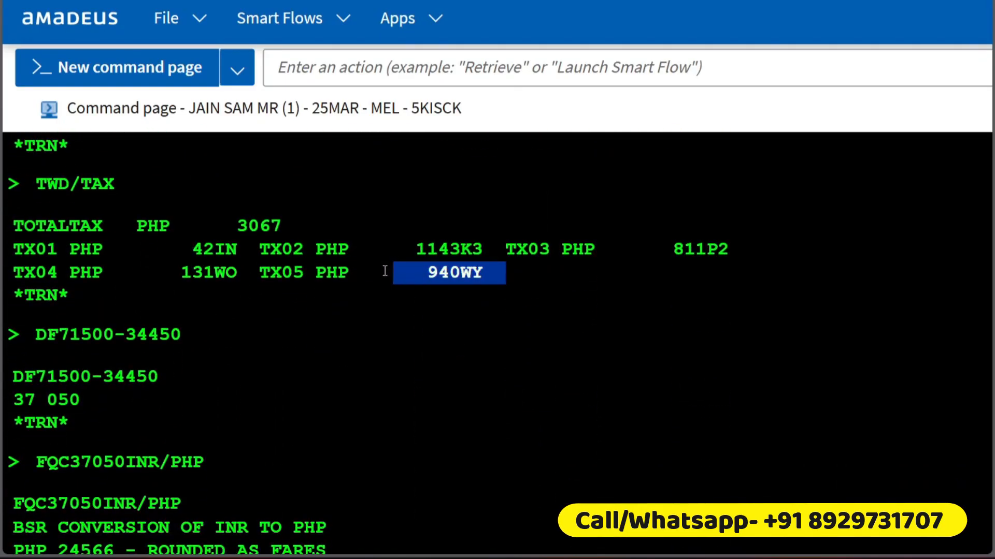
pyautogui.scroll(10, 266, 335)
pyautogui.scroll(1, 266, 336)
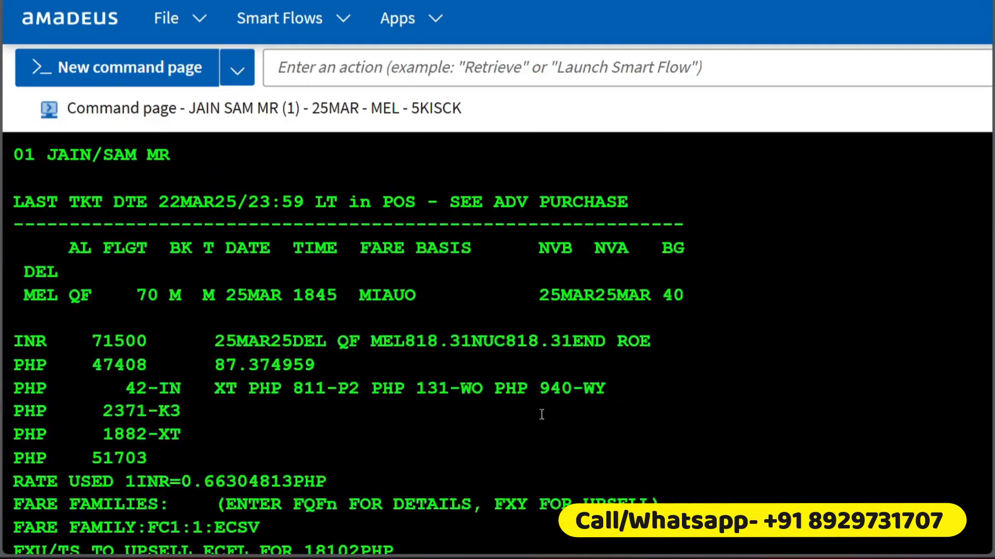
pyautogui.moveTo(539, 390); pyautogui.dragTo(591, 391)
pyautogui.click(290, 442)
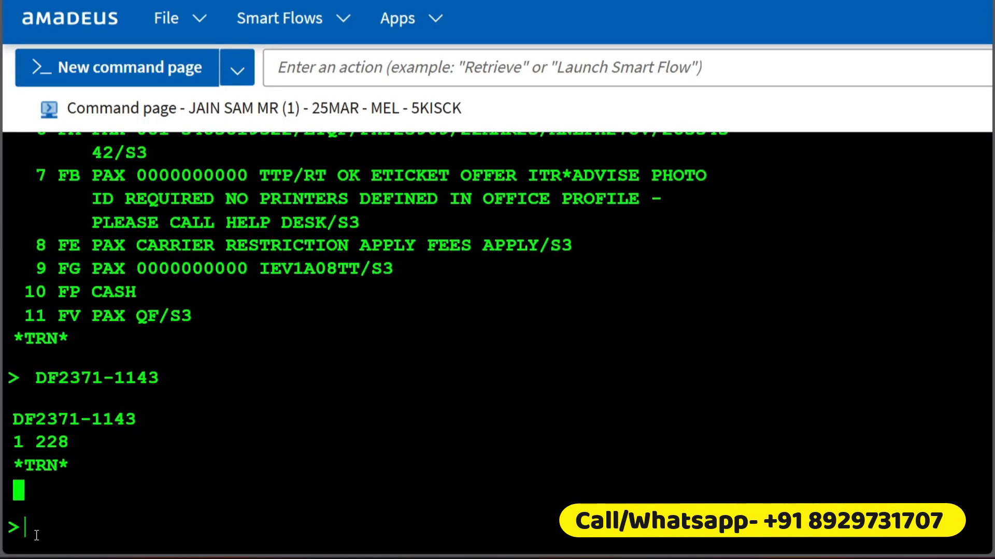
# Step: Convert the 8000 INR penalty from the notes into Philippine pesos with the entry FQC8000INR/PHP
pyautogui.hotkey('alt', 'Tab')
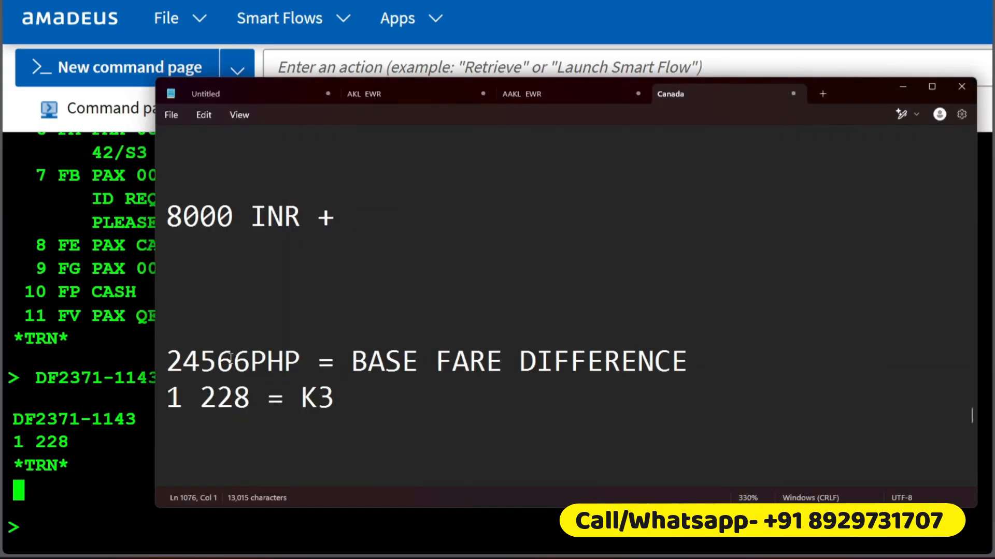
pyautogui.click(51, 523)
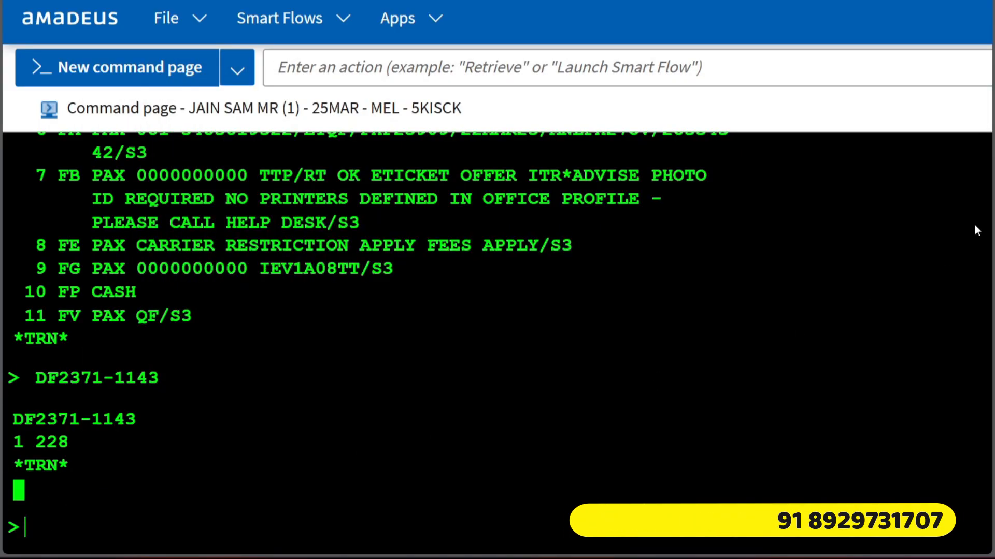
pyautogui.hotkey('alt', 'Tab')
pyautogui.moveTo(250, 217); pyautogui.dragTo(159, 211)
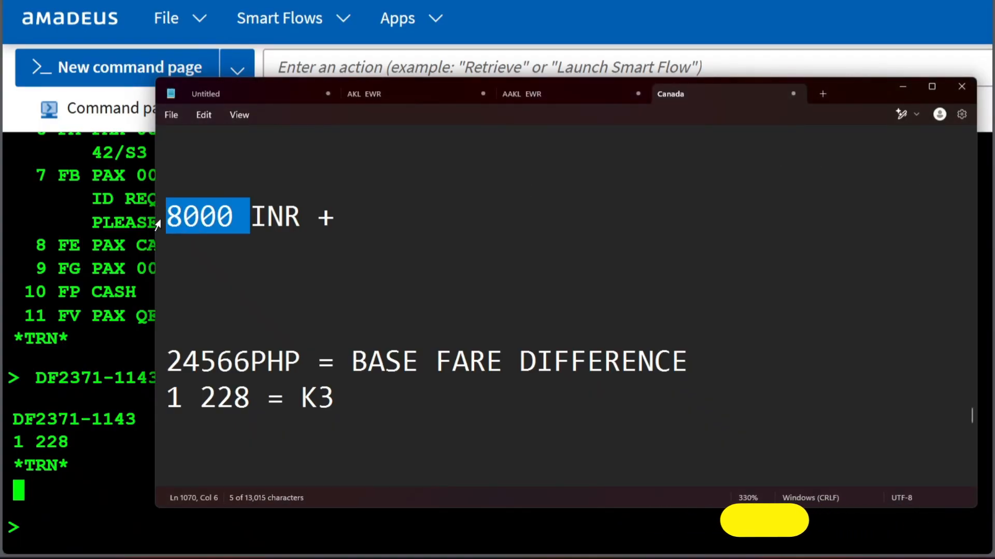
pyautogui.hotkey('alt', 'Tab')
pyautogui.scroll(-3, 126, 473)
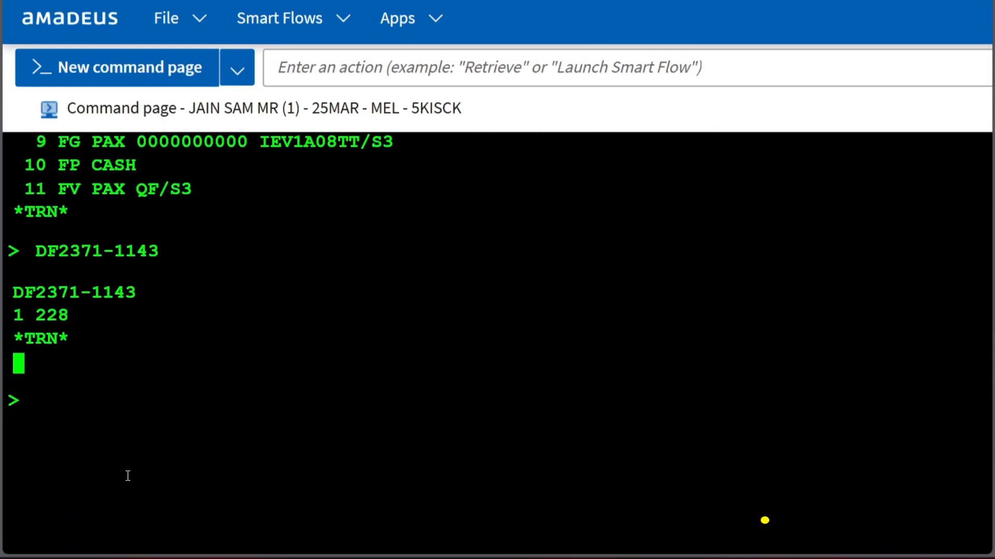
pyautogui.write('FQC')
pyautogui.write('8000')
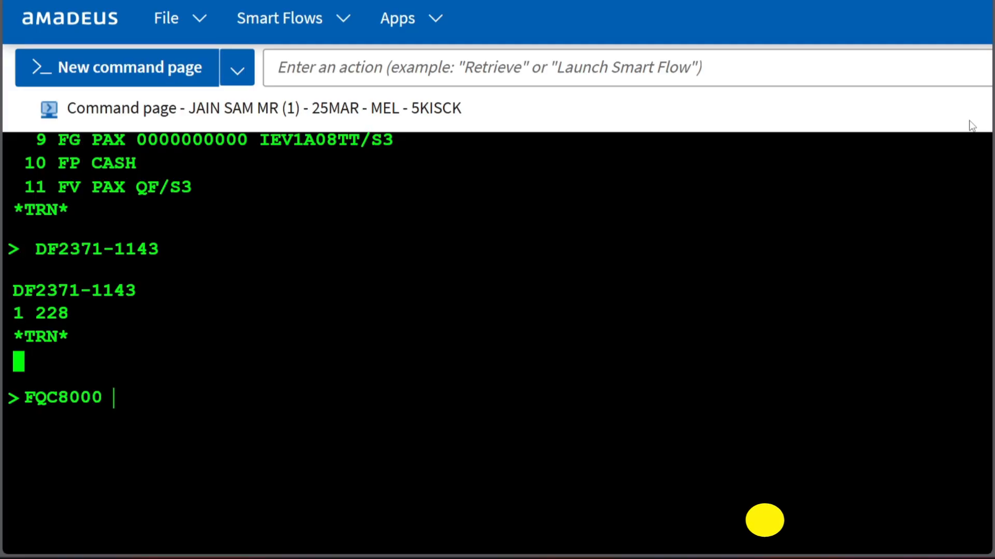
pyautogui.press('BackSpace')
pyautogui.write('INR/PHP')
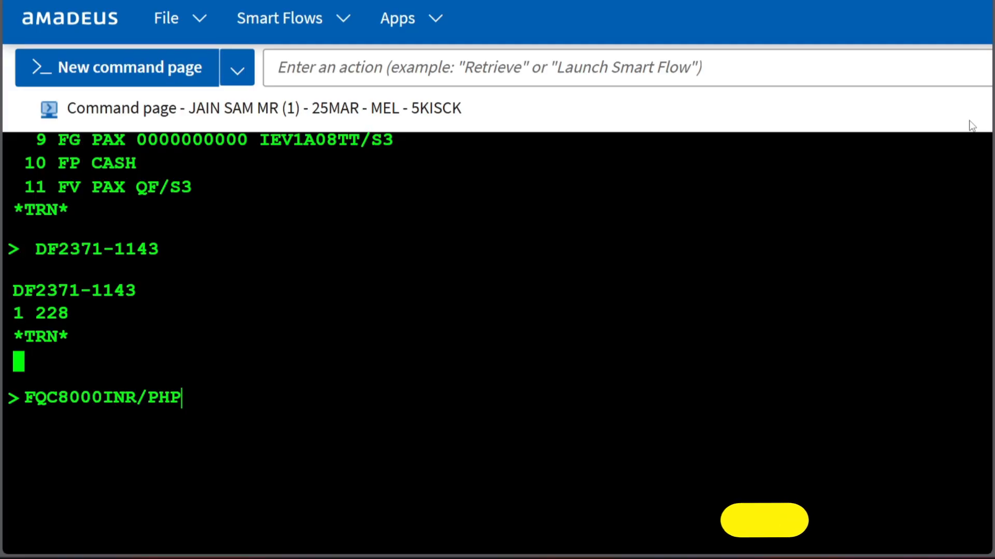
pyautogui.press('Return')
pyautogui.scroll(-5, 268, 344)
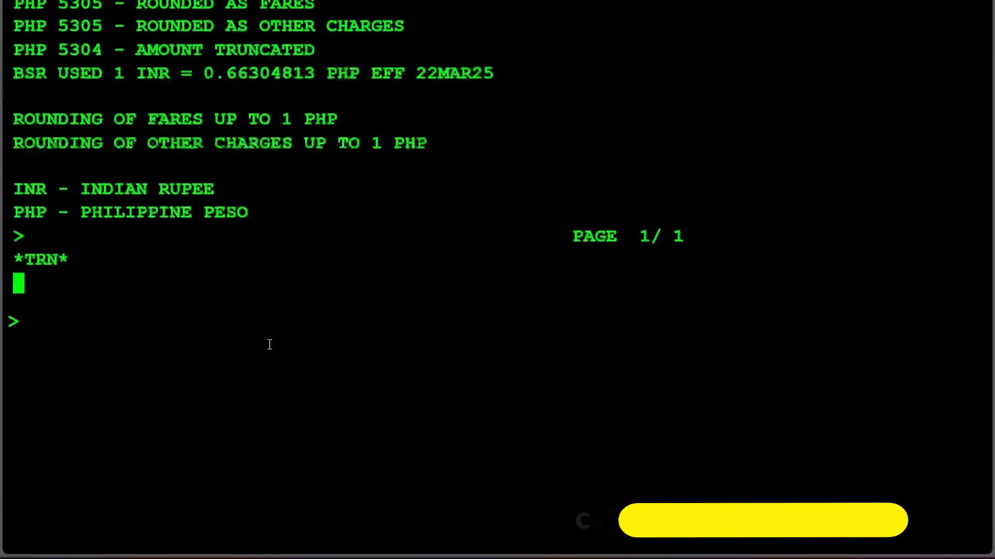
# Step: Begin an addition entry on the command line with the converted penalty, DF5305;
pyautogui.write('DF5')
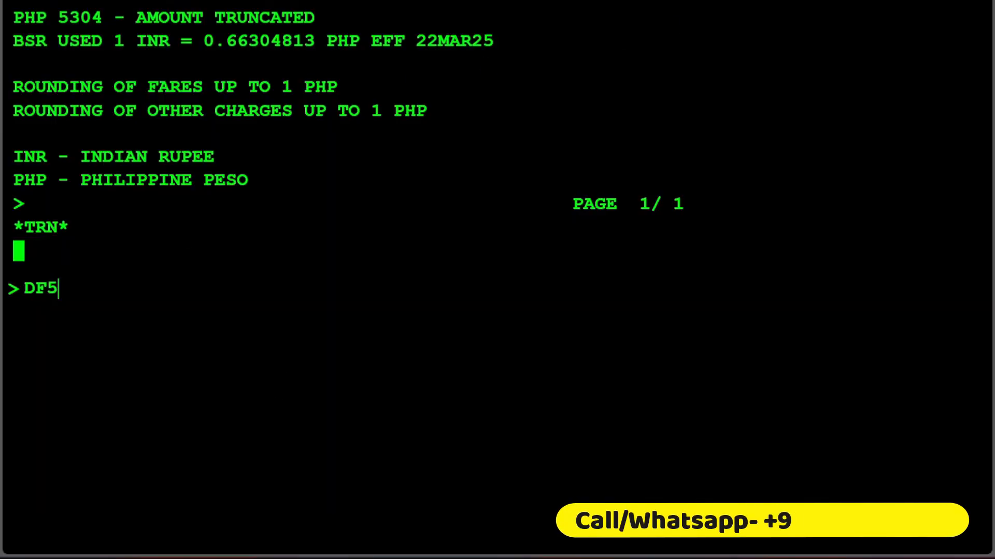
pyautogui.write('305;')
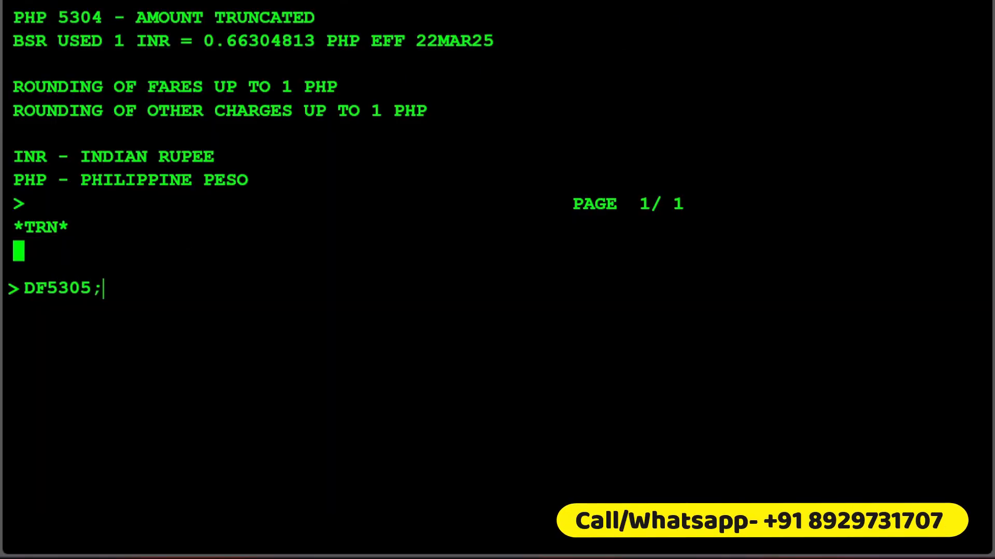
# Step: Complete the penalty line in the notes so it reads "8000 INR = 5305 PHP = CHANGES", and highlight the two amounts
pyautogui.hotkey('alt', 'Tab')
pyautogui.click(347, 220)
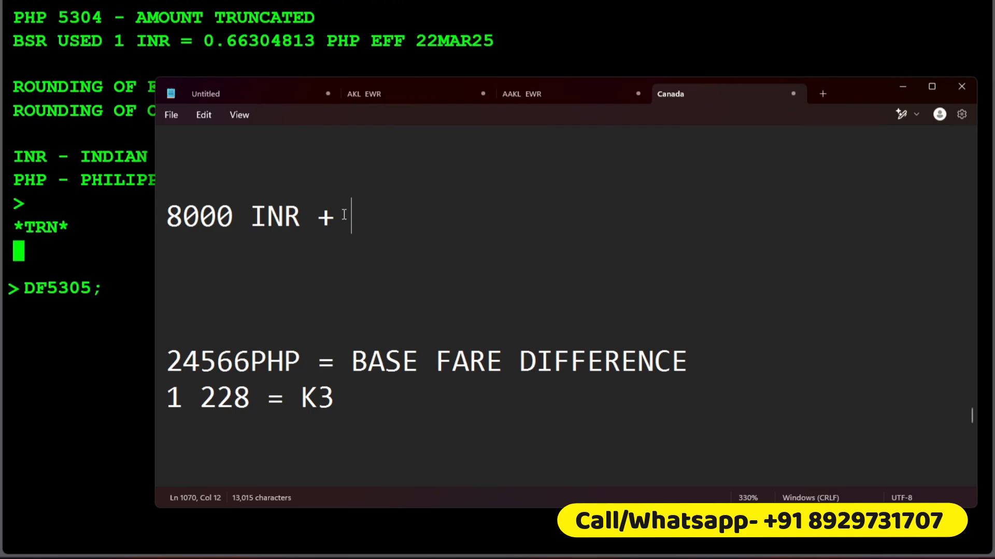
pyautogui.write('= ')
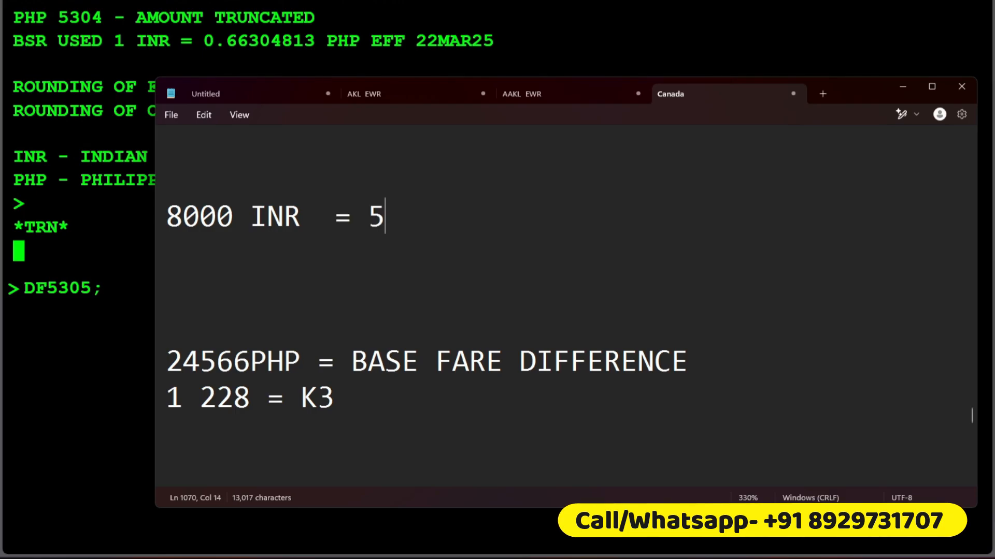
pyautogui.write('5305 PH')
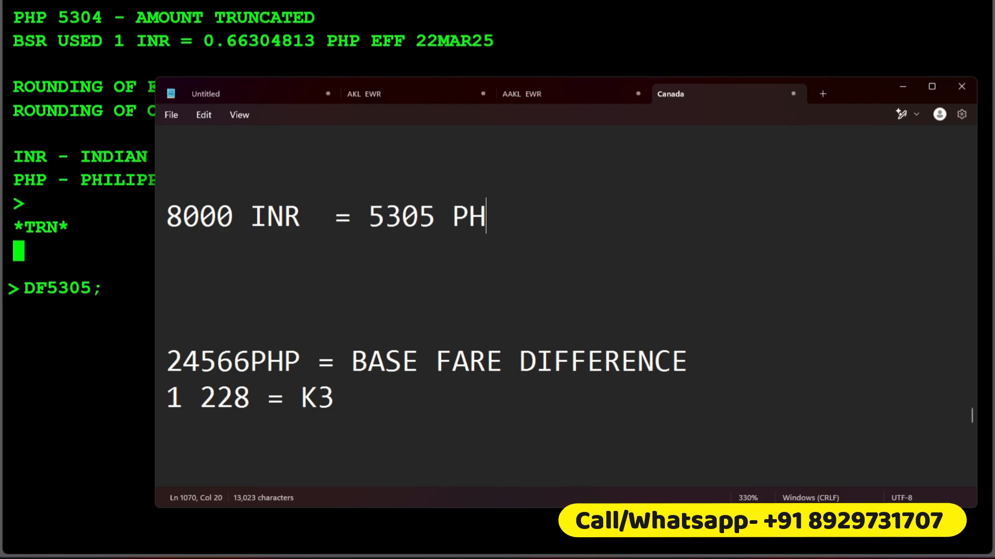
pyautogui.write('P = CHANGES')
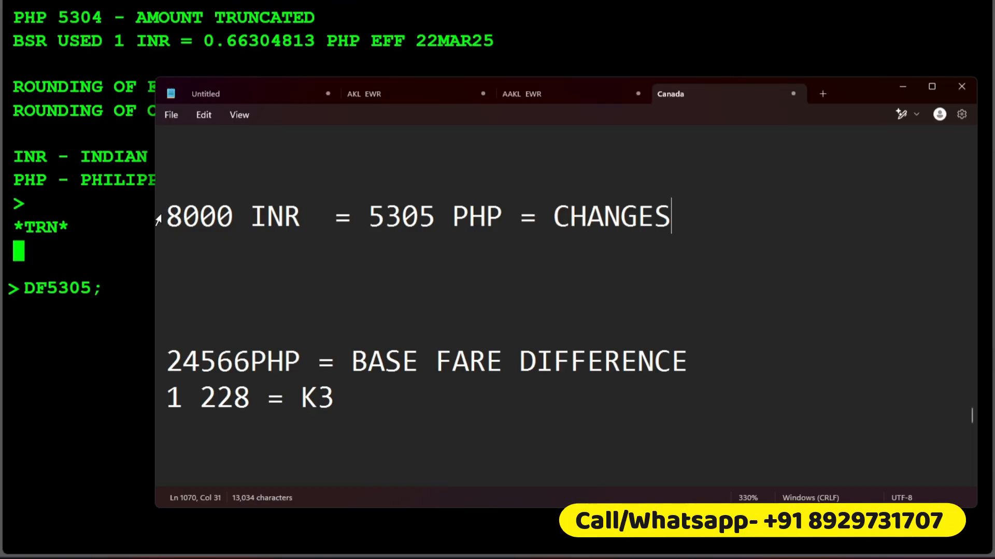
pyautogui.moveTo(158, 220); pyautogui.dragTo(526, 222)
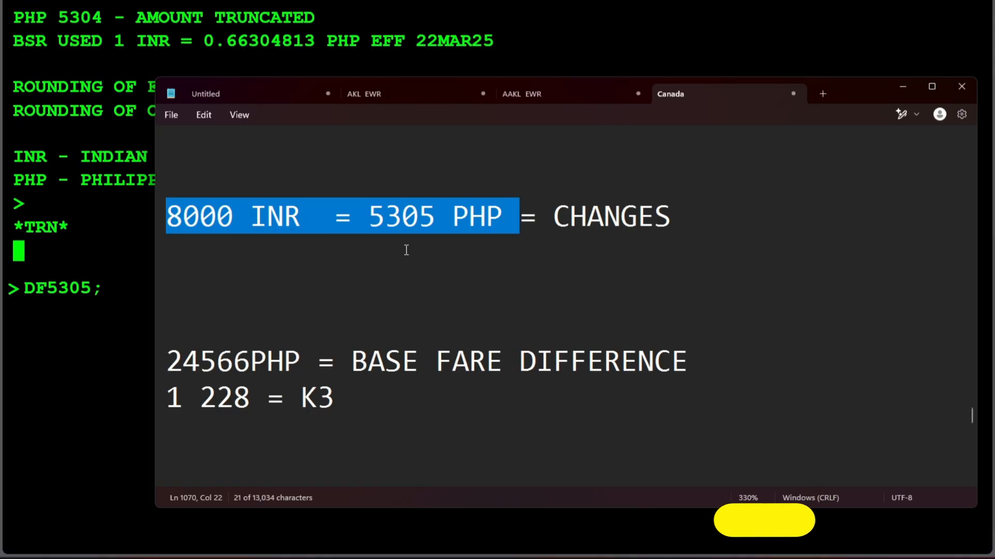
# Step: Copy the base fare difference 24566 from the notes and append it with a semicolon to the DF5305; entry
pyautogui.click(112, 296)
pyautogui.hotkey('alt', 'Tab')
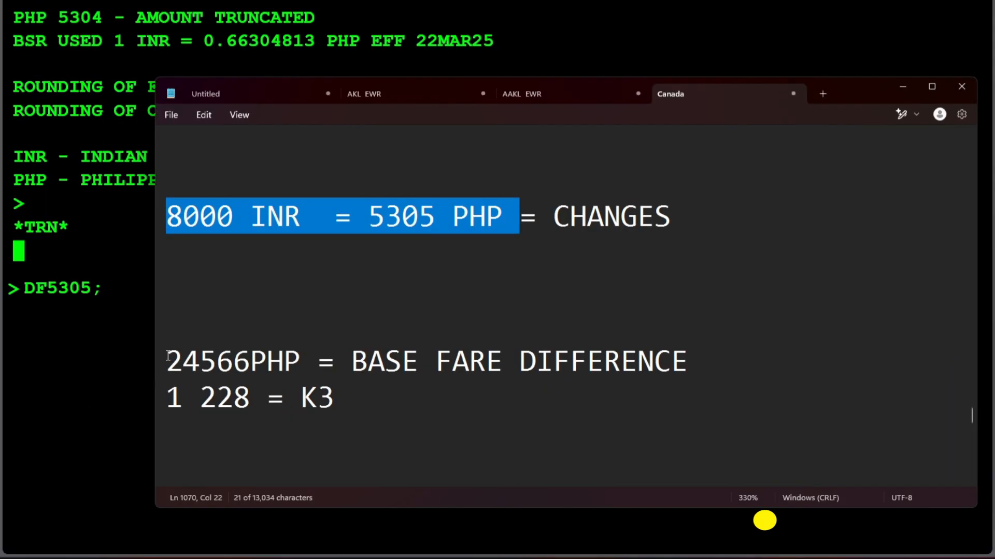
pyautogui.moveTo(168, 355); pyautogui.dragTo(248, 364)
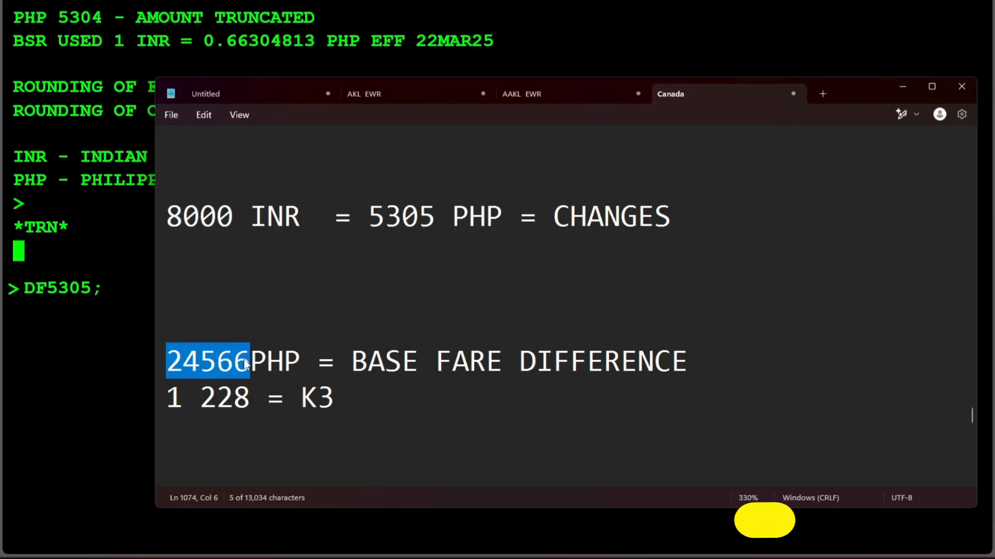
pyautogui.hotkey('ctrl', 'c')
pyautogui.hotkey('alt', 'Tab')
pyautogui.hotkey('ctrl', 'v')
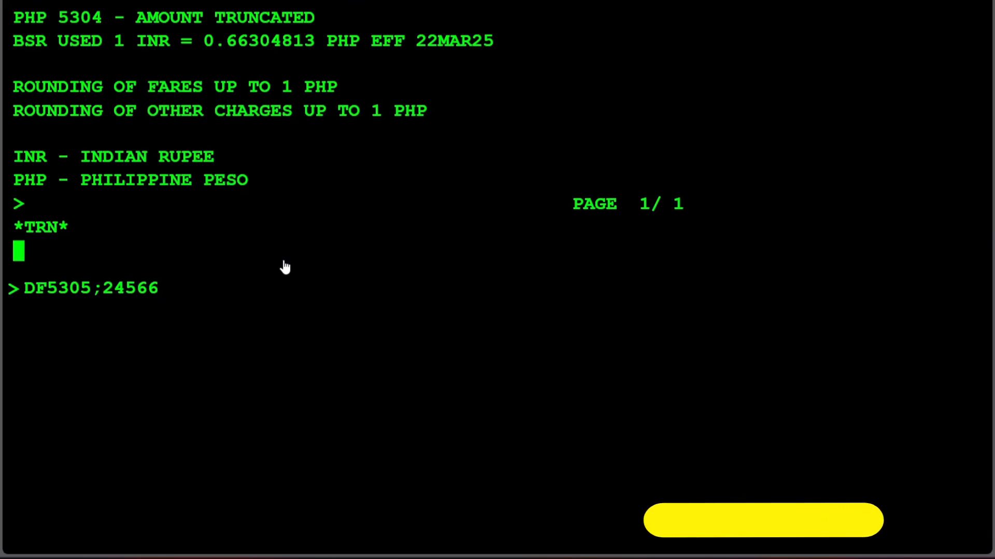
pyautogui.write(';')
# Step: Append the K3 difference from the notes and remove its space, making the entry DF5305;24566;1228
pyautogui.hotkey('alt', 'Tab')
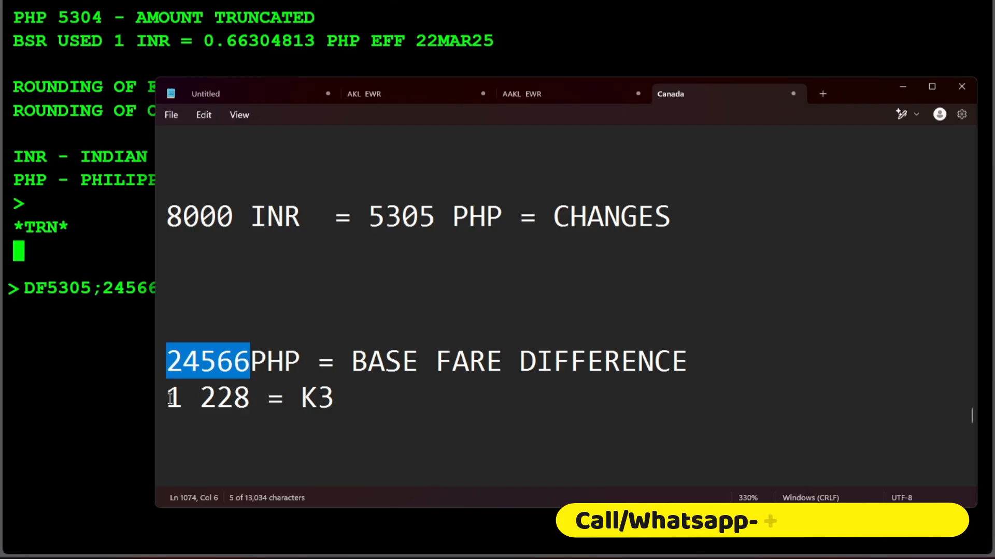
pyautogui.moveTo(170, 399); pyautogui.dragTo(253, 408)
pyautogui.hotkey('ctrl', 'c')
pyautogui.hotkey('alt', 'Tab')
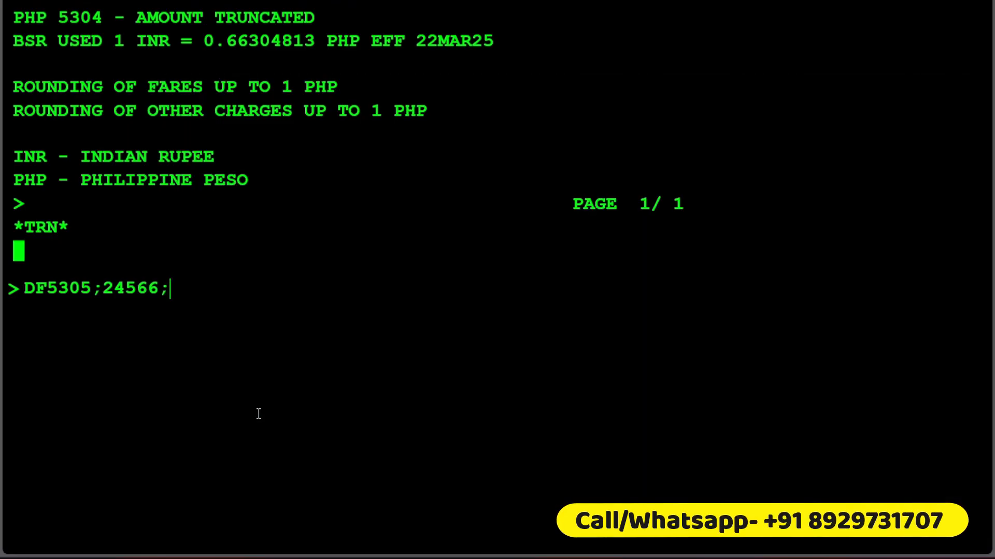
pyautogui.hotkey('ctrl', 'v')
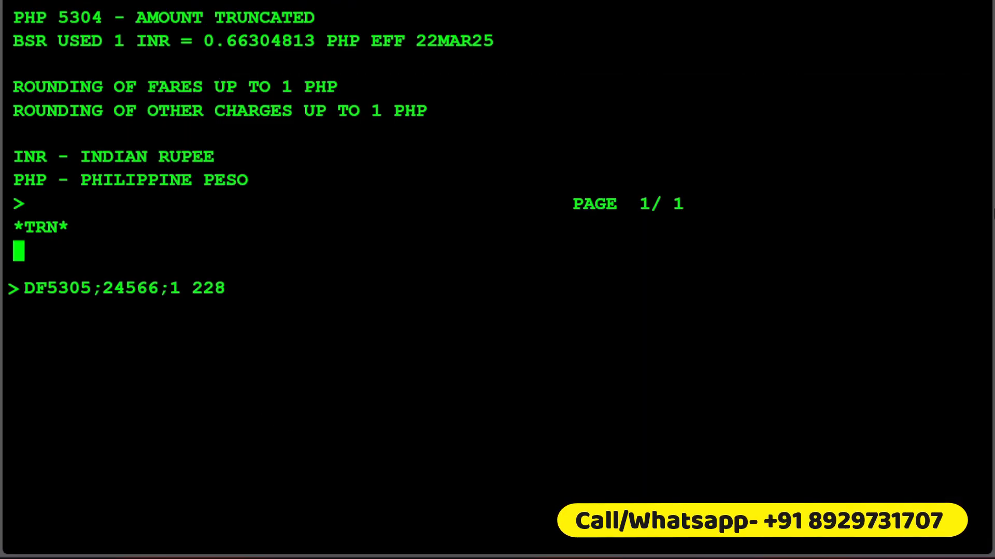
pyautogui.press('BackSpace')
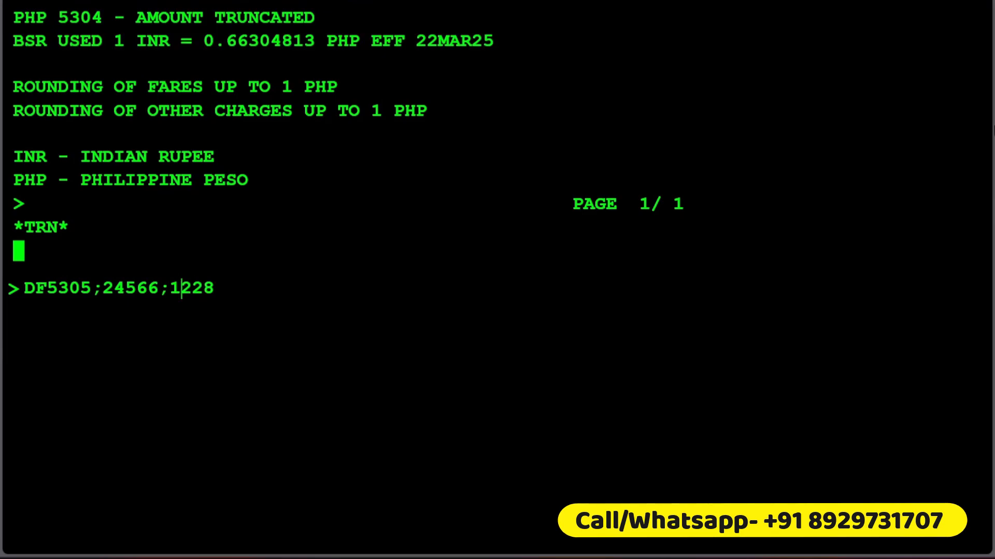
# Step: Run the addition DF5305;24566;1228 and highlight the resulting total
pyautogui.press('Return')
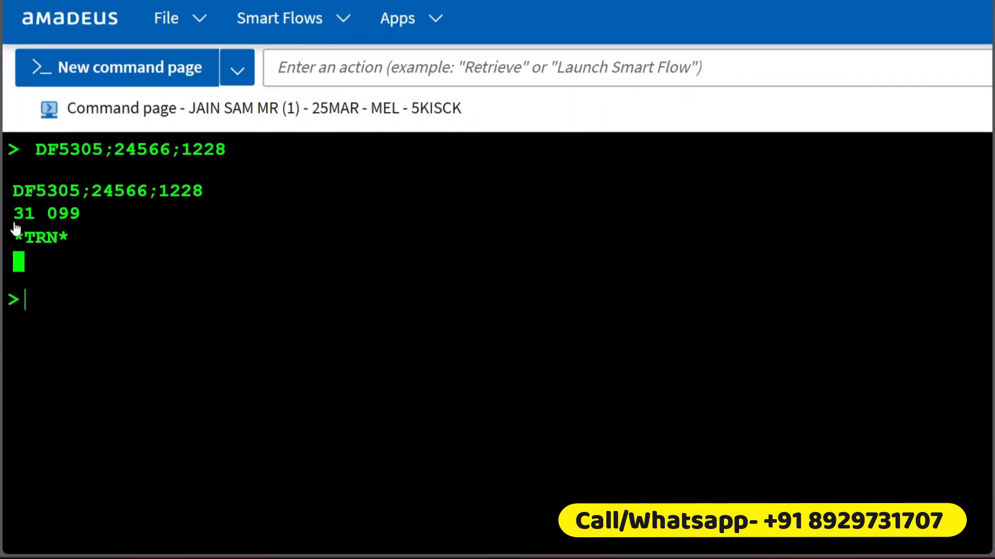
pyautogui.moveTo(17, 224); pyautogui.dragTo(90, 228)
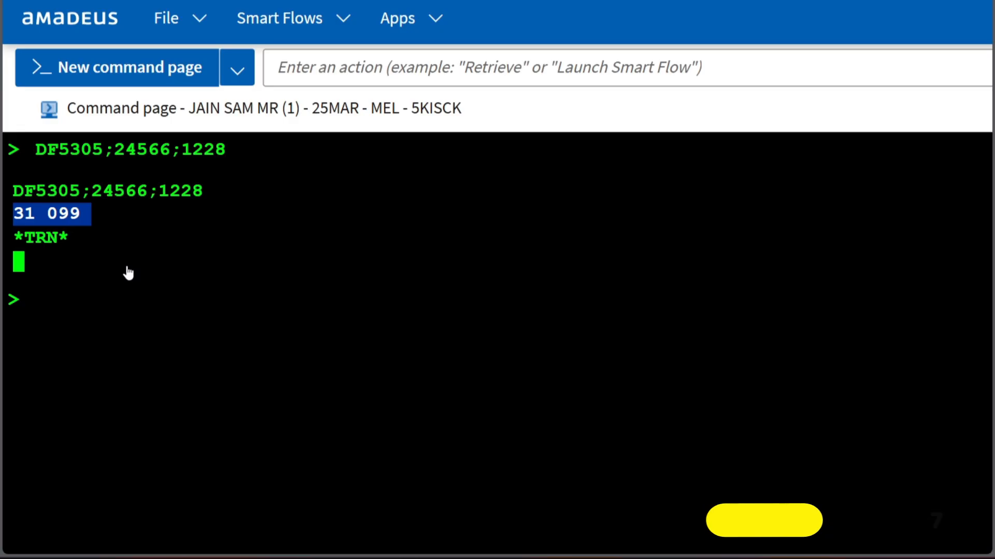
pyautogui.click(136, 392)
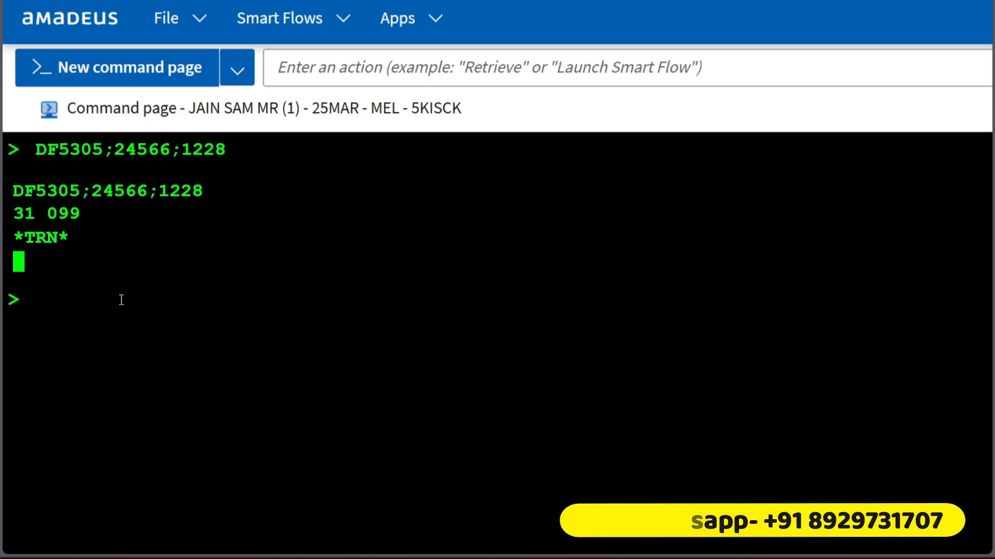
# Step: Redisplay the booking with RT and cancel segment 3, the 10JUL DEL-MEL flight, using XE3
pyautogui.write('RT')
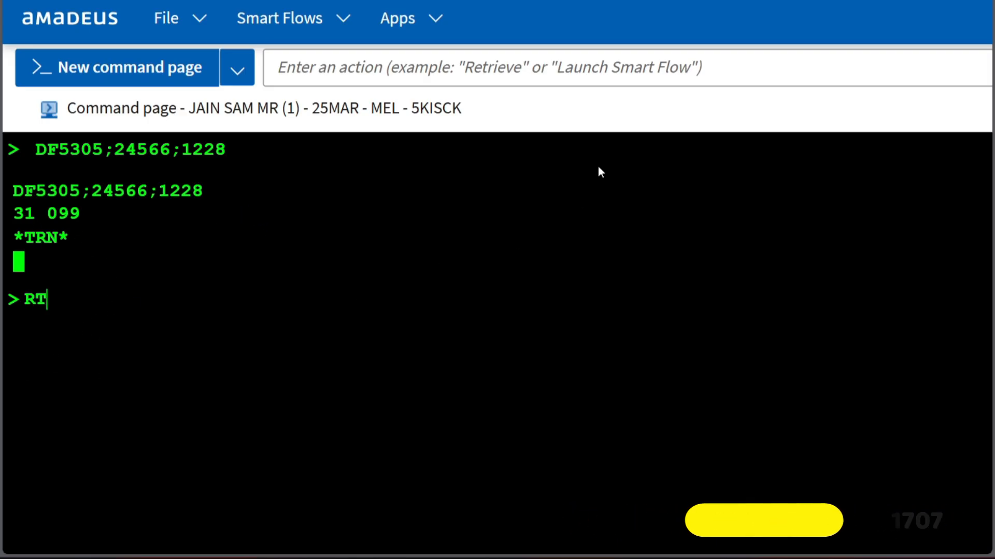
pyautogui.press('Return')
pyautogui.write('XE3')
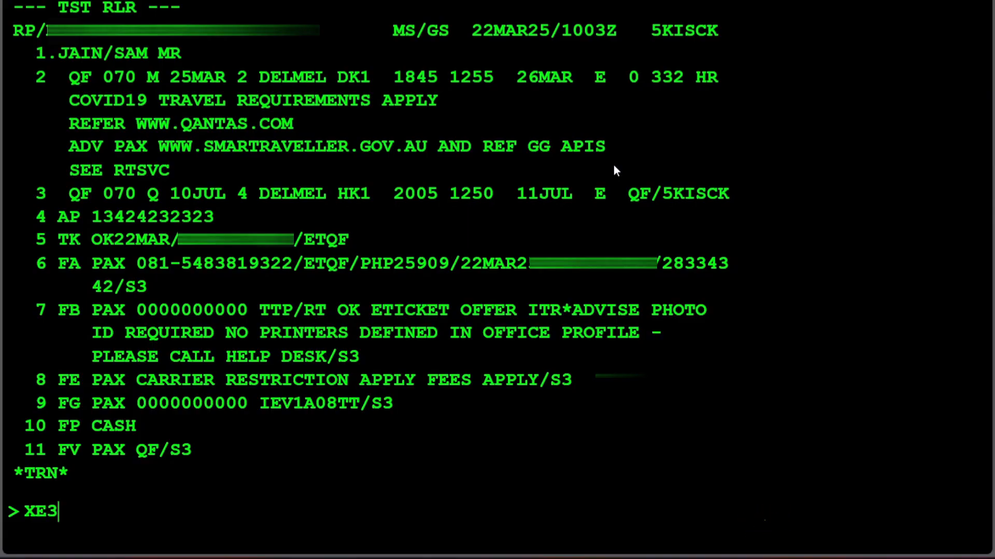
pyautogui.press('Return')
# Step: Price the remaining 25MAR DEL-MEL itinerary with the FXP entry
pyautogui.write('RF')
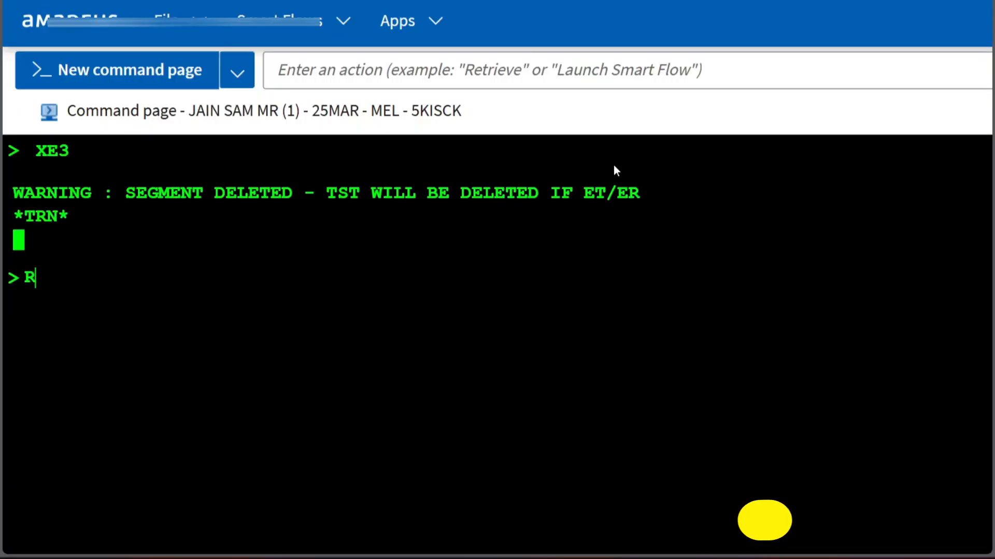
pyautogui.press('BackSpace')
pyautogui.press('BackSpace')
pyautogui.write('FXP')
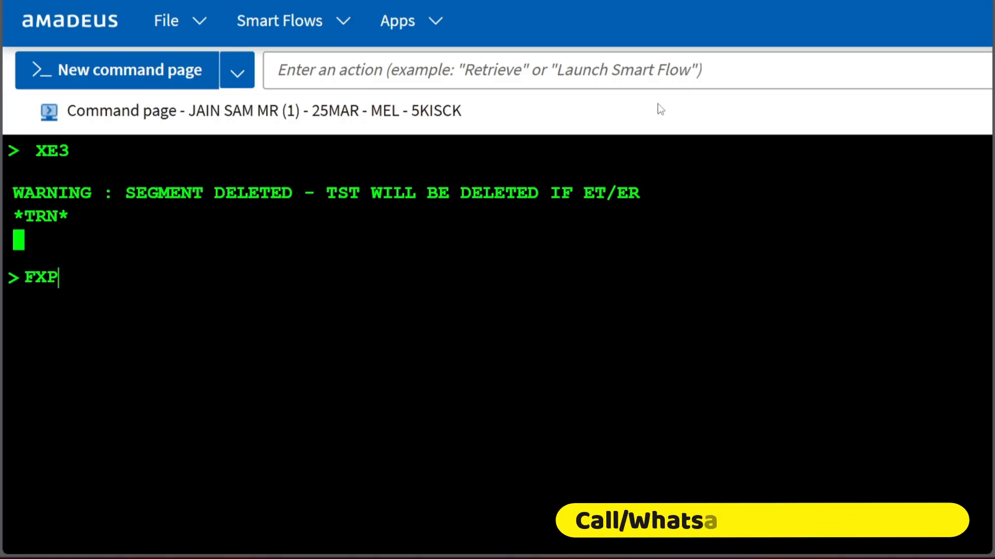
pyautogui.press('Return')
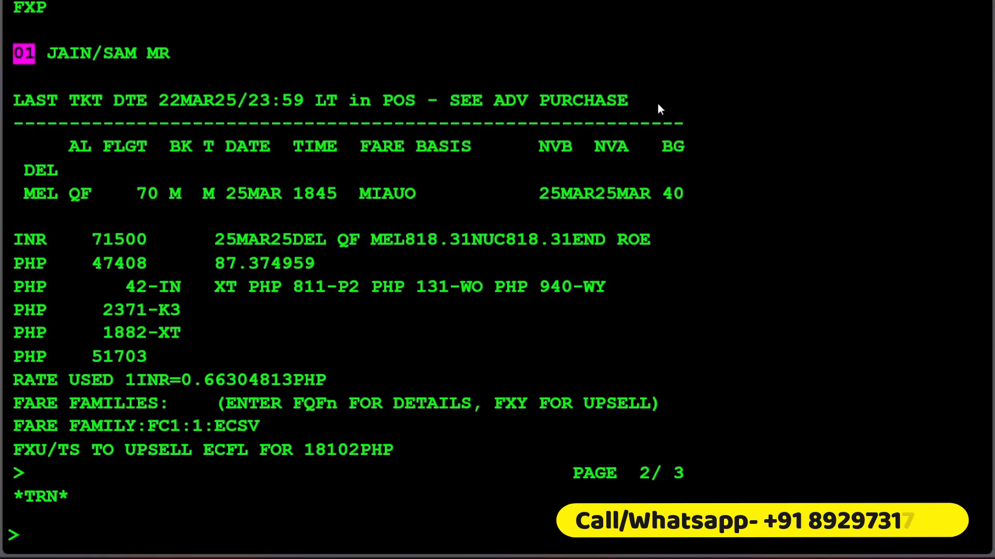
# Step: Enter the received-from element RF G, and ignore all pending changes and retrieve the original booking with IR
pyautogui.write('RF G')
pyautogui.press('Return')
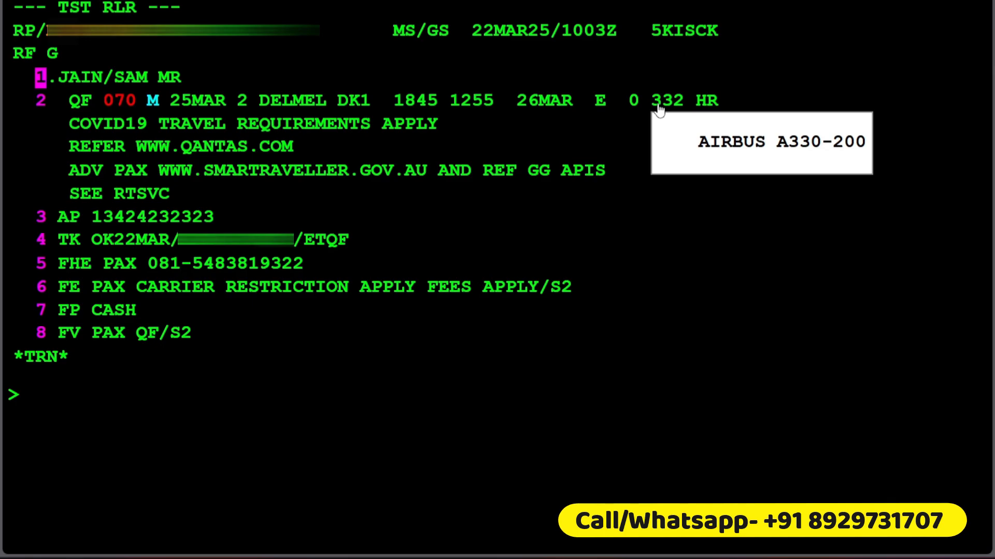
pyautogui.write('IR')
pyautogui.press('Return')
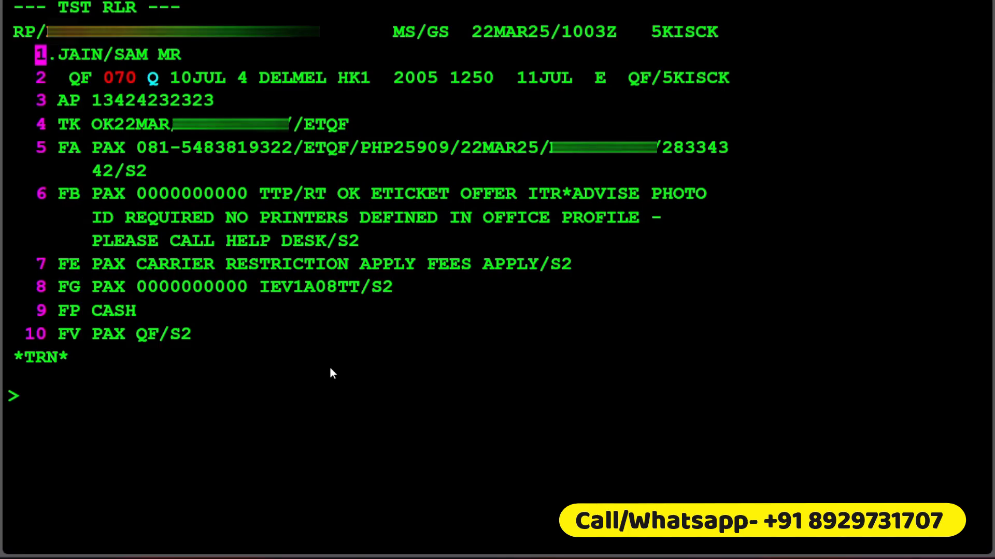
# Step: Highlight the whole retrieved booking record and look through its elements
pyautogui.moveTo(332, 373); pyautogui.dragTo(48, 32)
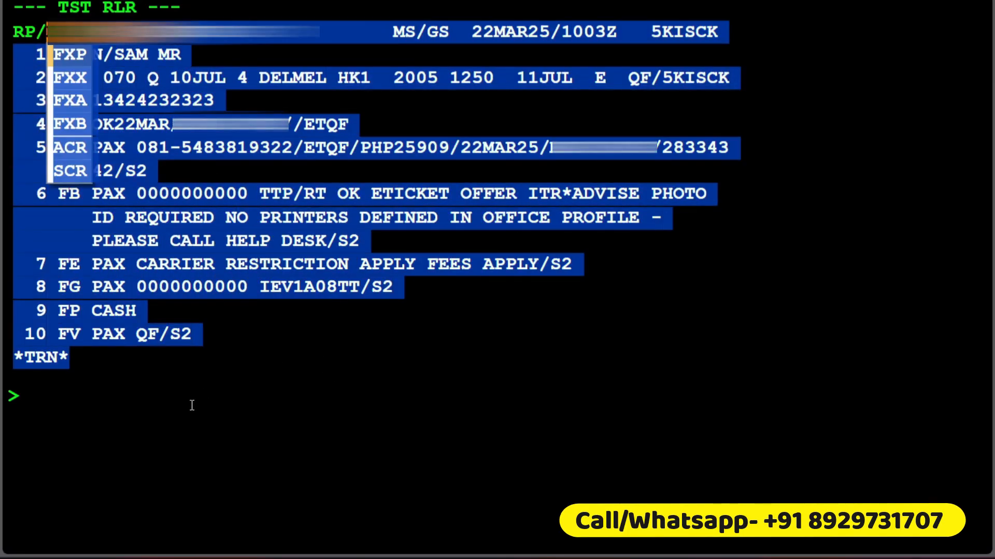
pyautogui.click(192, 405)
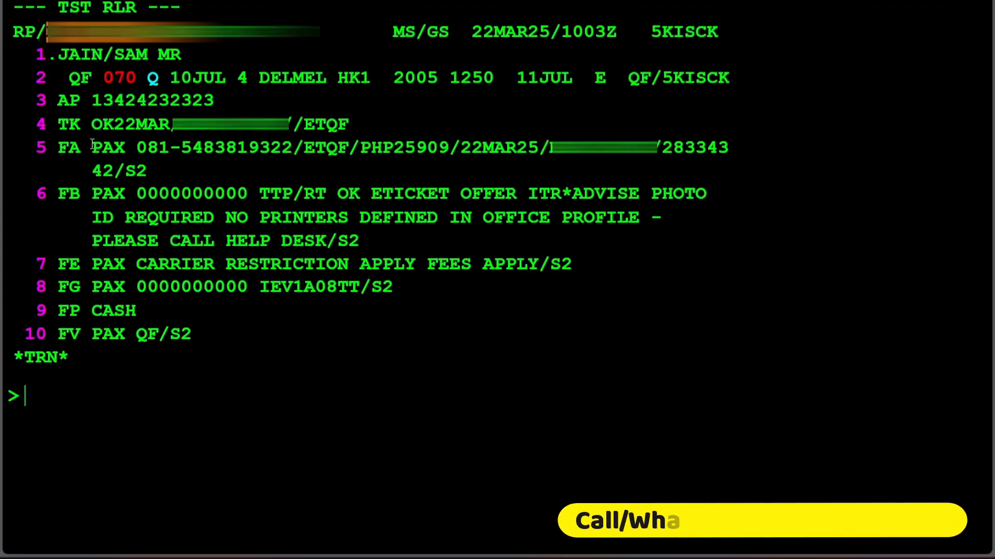
pyautogui.scroll(-1, 92, 145)
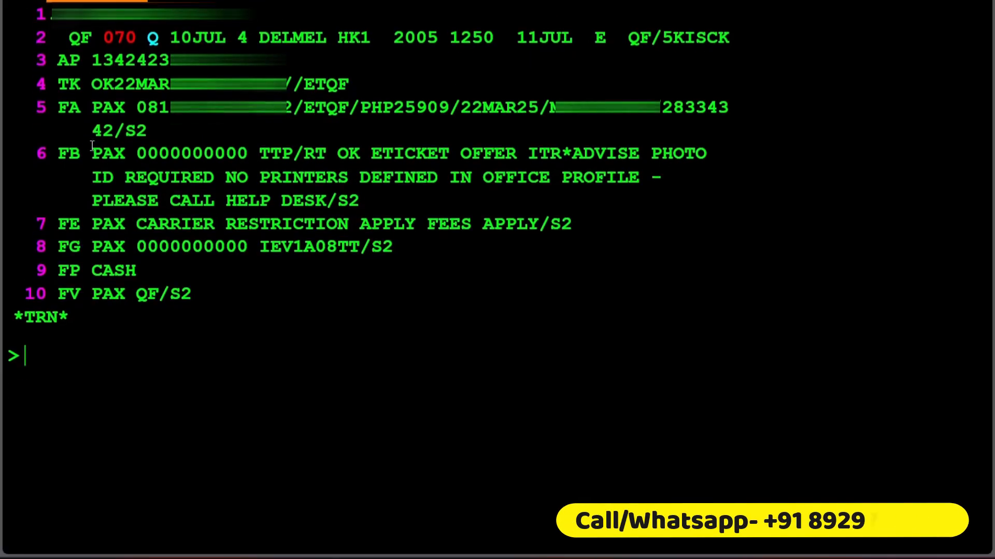